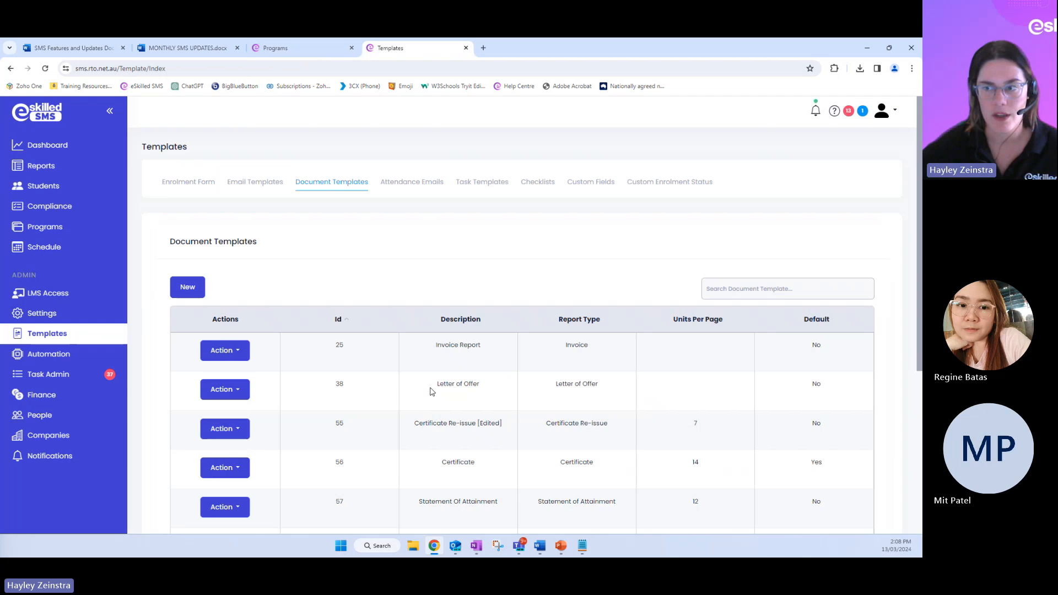
left_click_drag(437, 384, 484, 396)
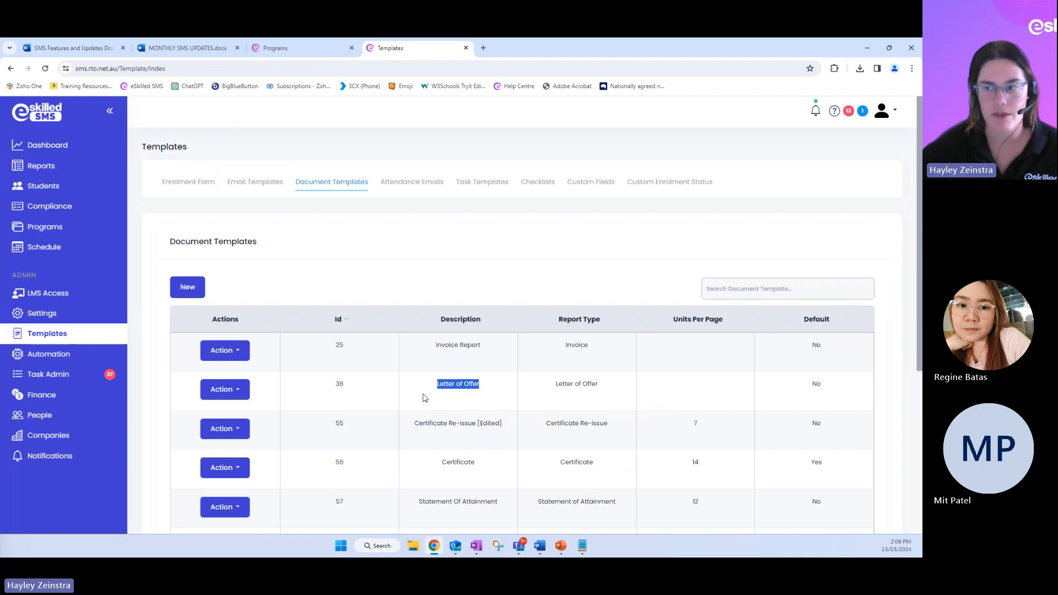
left_click(489, 396)
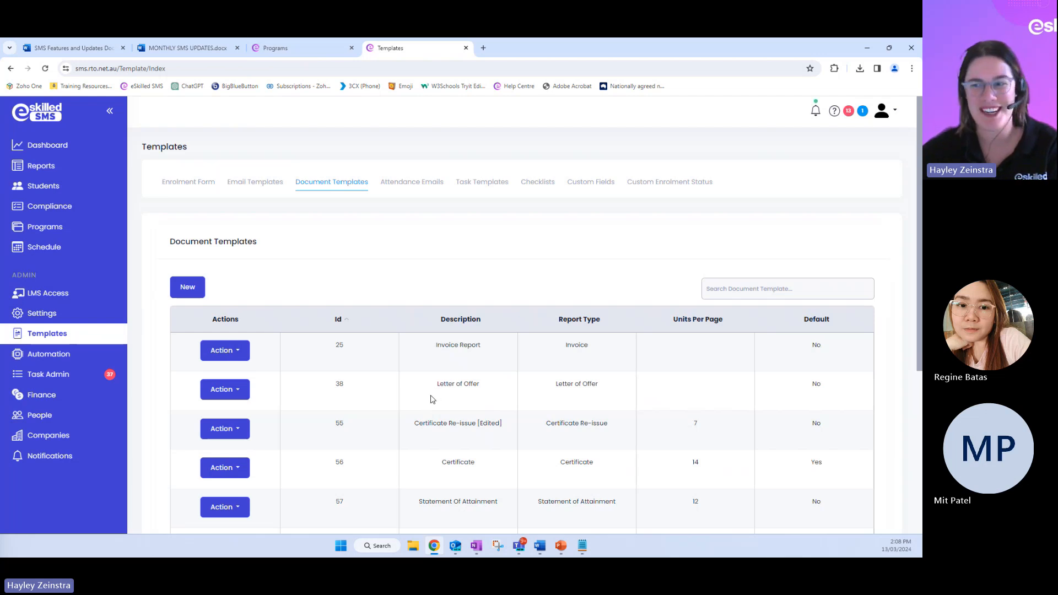
left_click(191, 295)
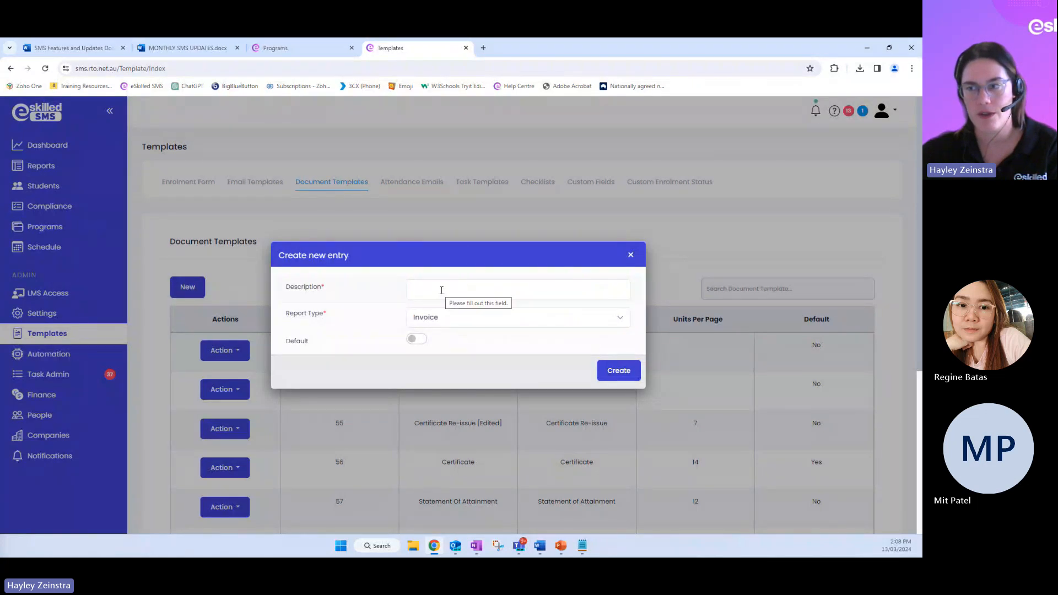
left_click(460, 324)
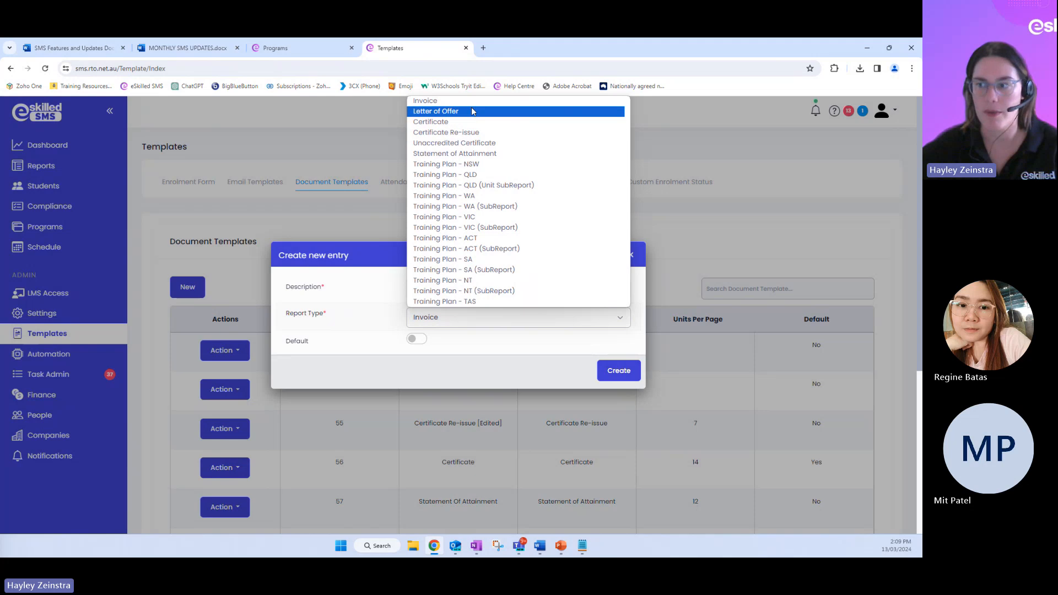
left_click(631, 254)
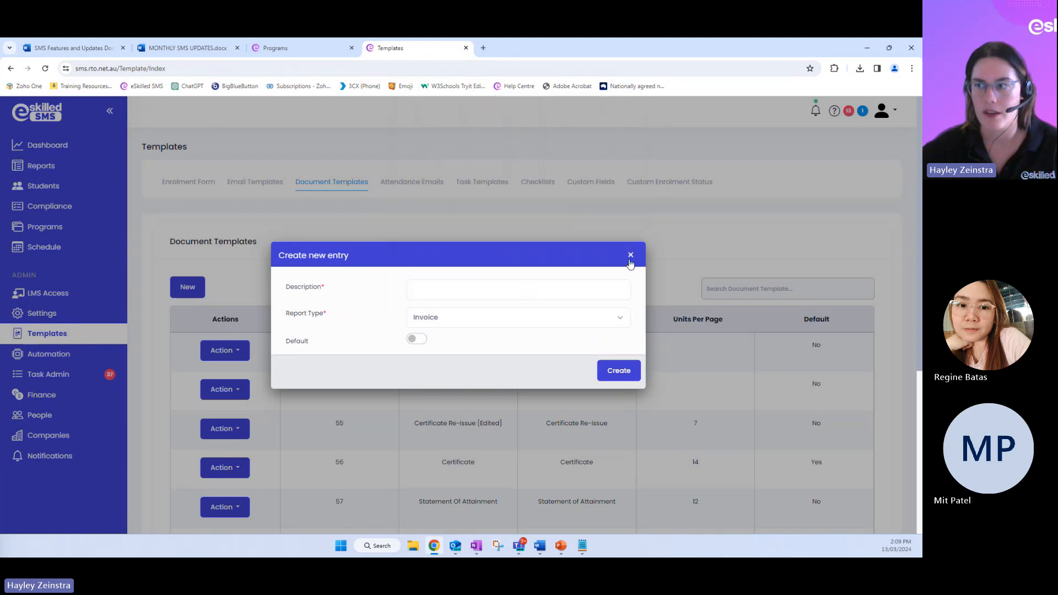
left_click(631, 254)
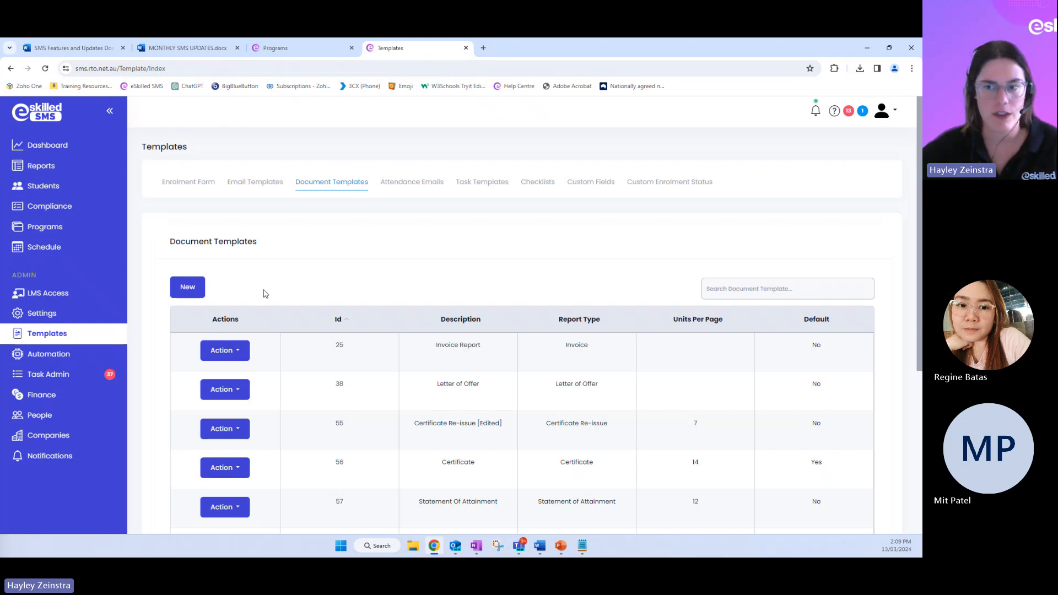
Create a new document template with the suggested test description and the Letter of Offer report type
left_click(188, 291)
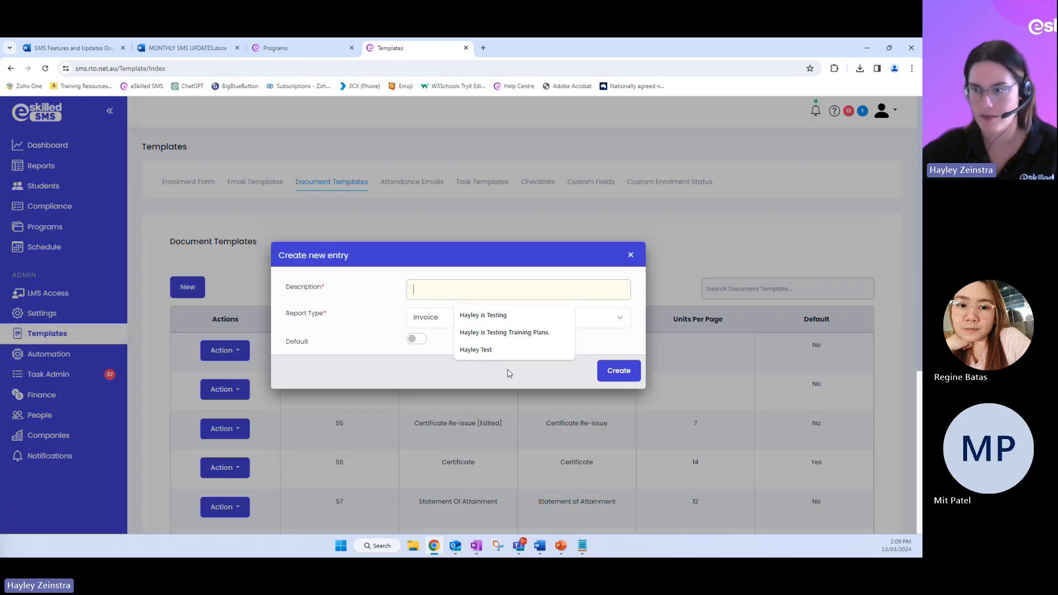
left_click(498, 348)
left_click(473, 323)
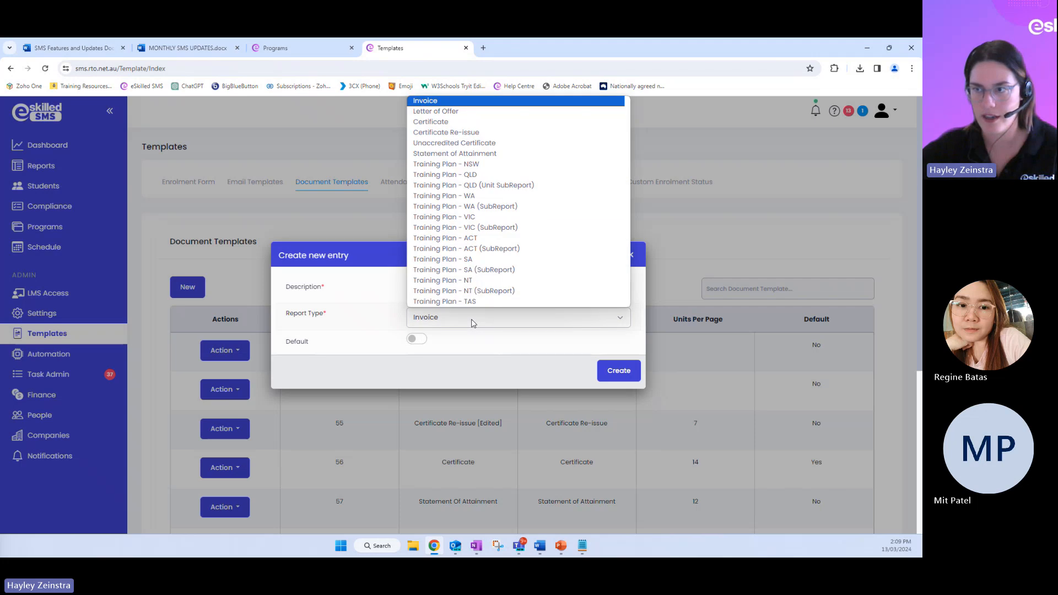
left_click(472, 112)
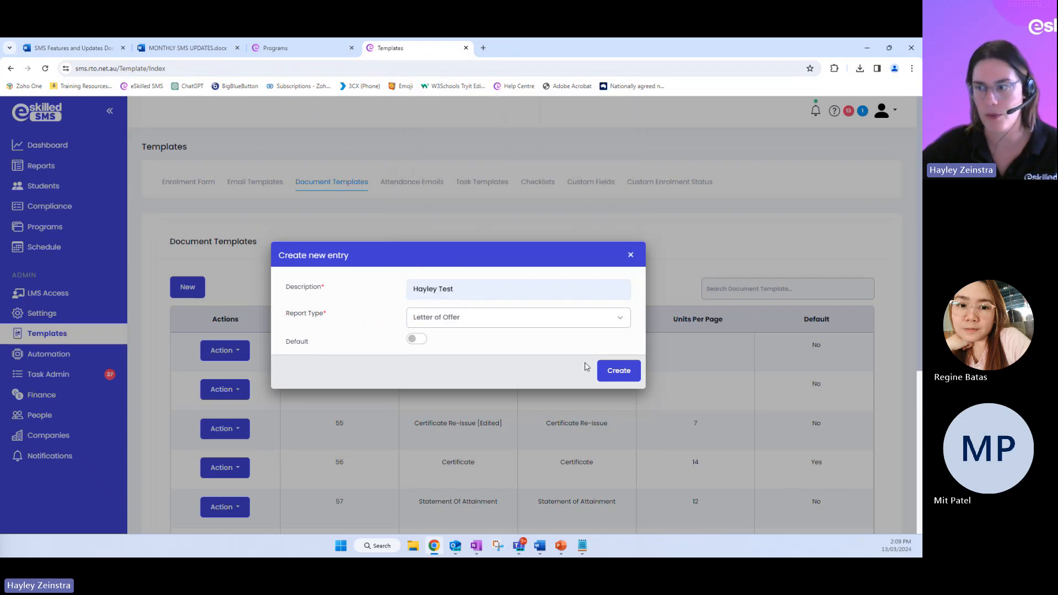
left_click(618, 371)
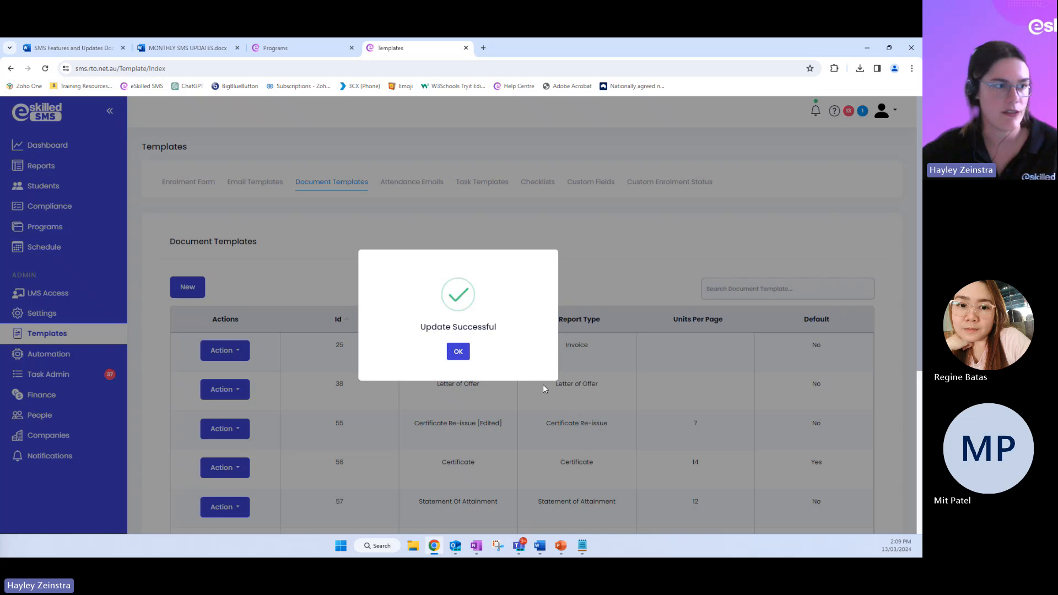
left_click(459, 354)
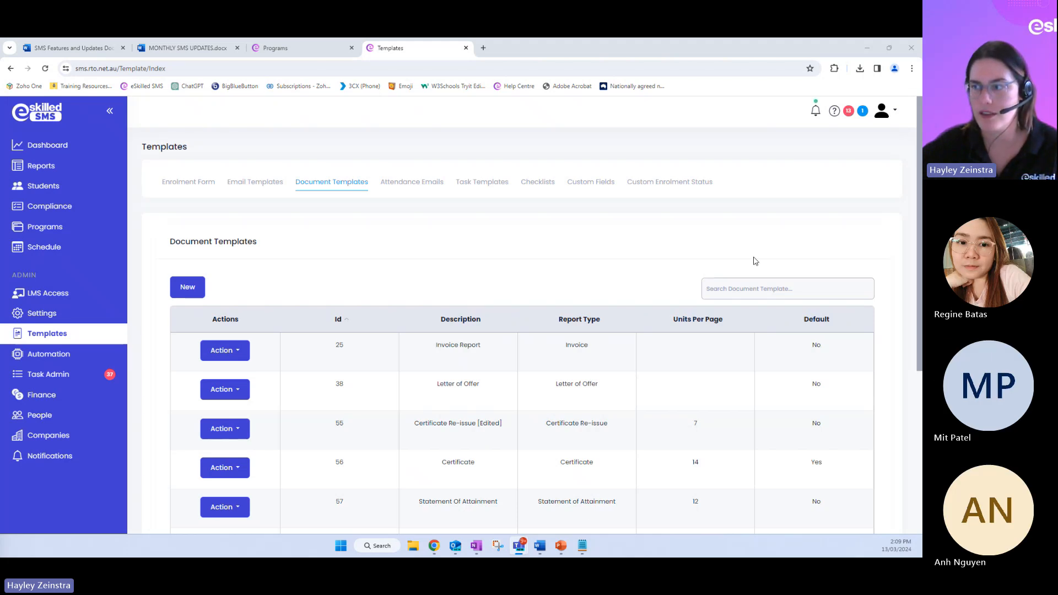
View the newly created template in the report designer from page 9 of the template list, and close it
scroll(746, 272, "down", 5)
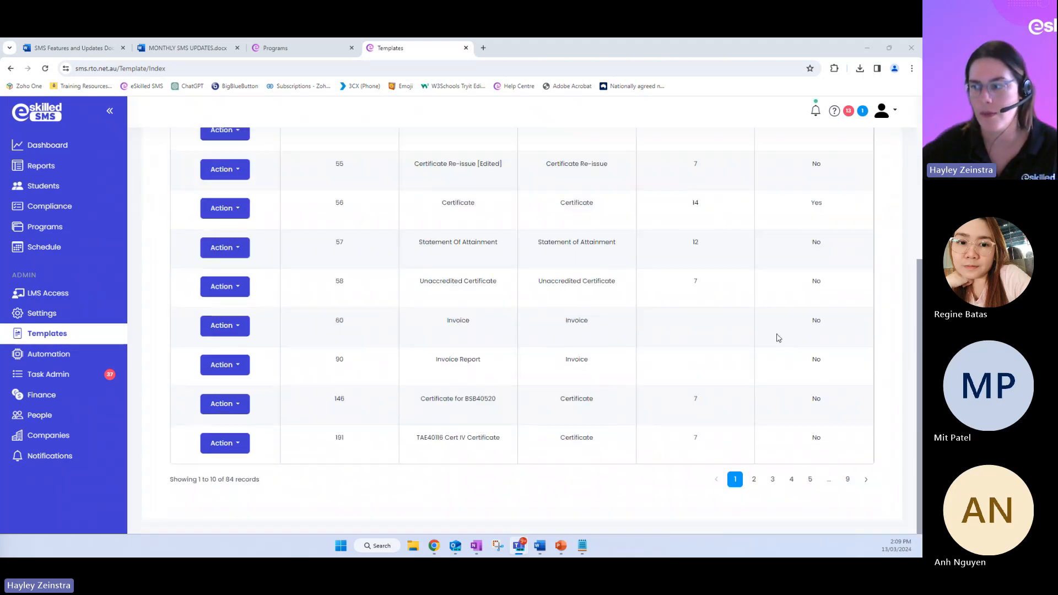
left_click(847, 479)
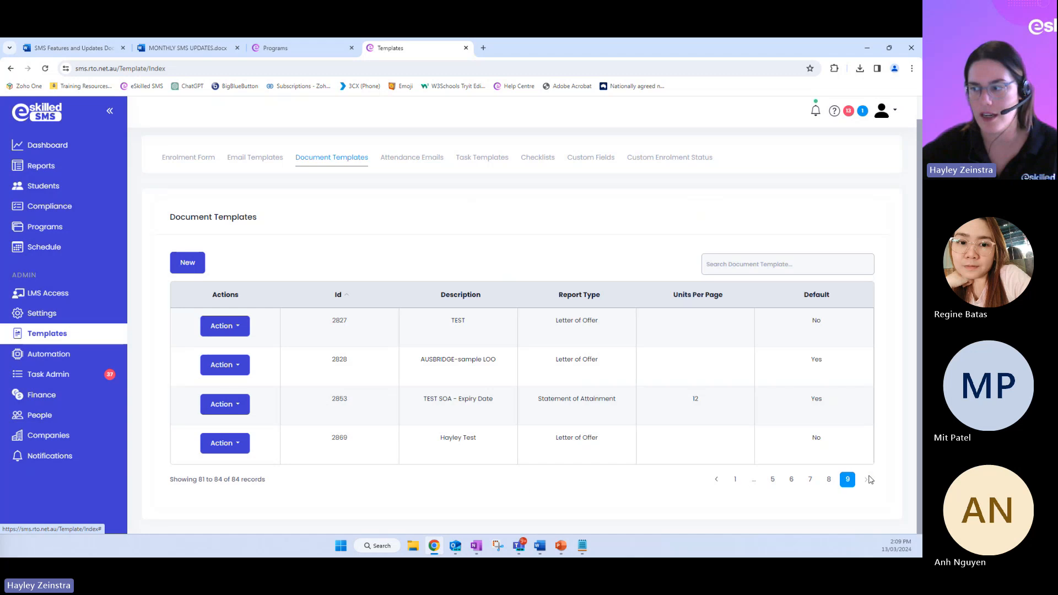
left_click(223, 443)
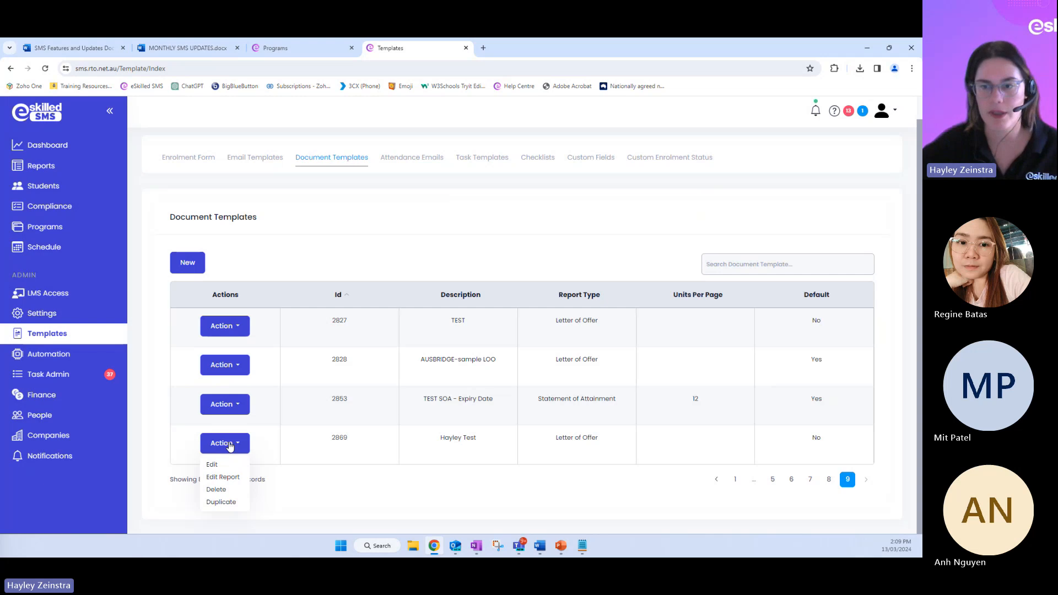
left_click(236, 483)
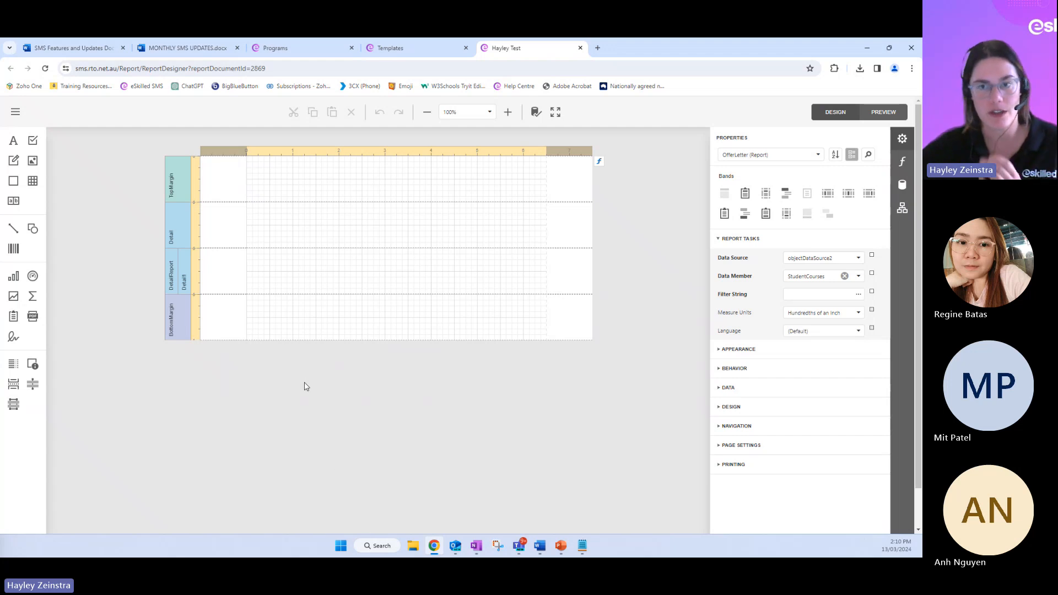
left_click(580, 48)
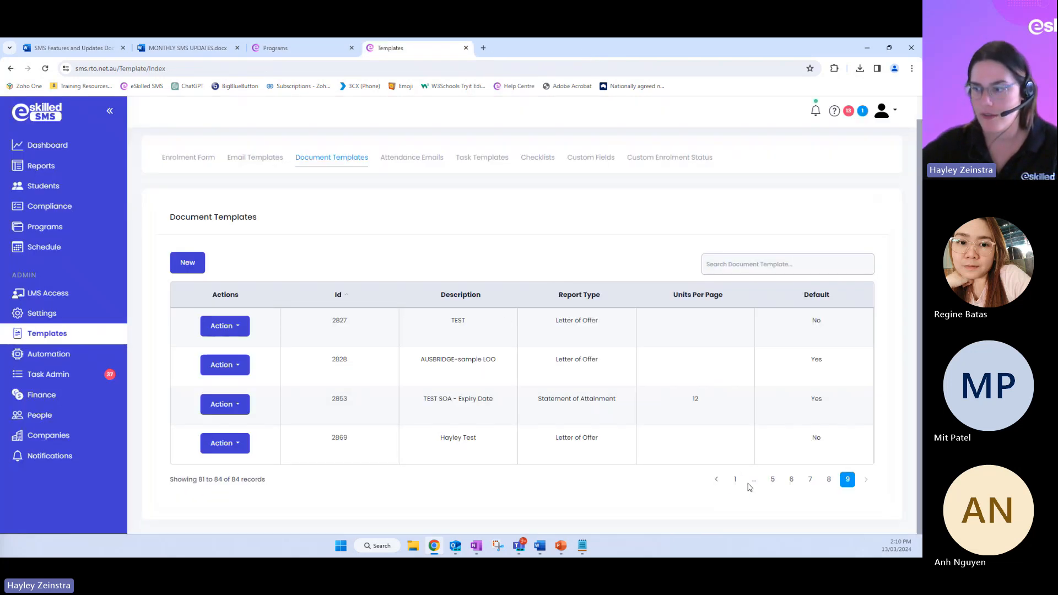
Review the existing Letter of Offer template's report design from page 1 of the list, down to its signature section, and close it
left_click(730, 483)
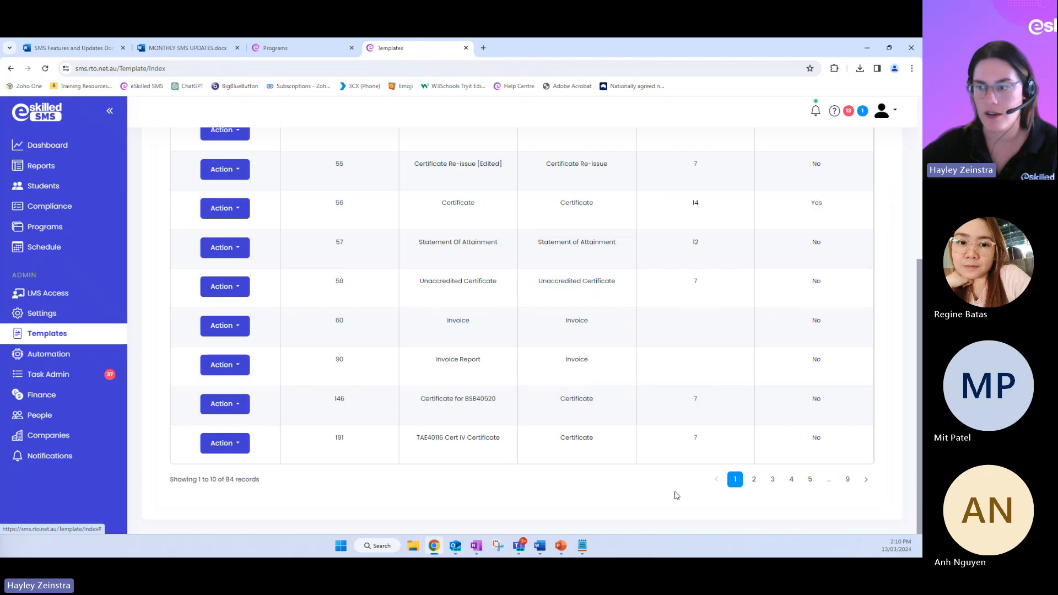
scroll(676, 495, "up", 3)
scroll(676, 495, "up", 1)
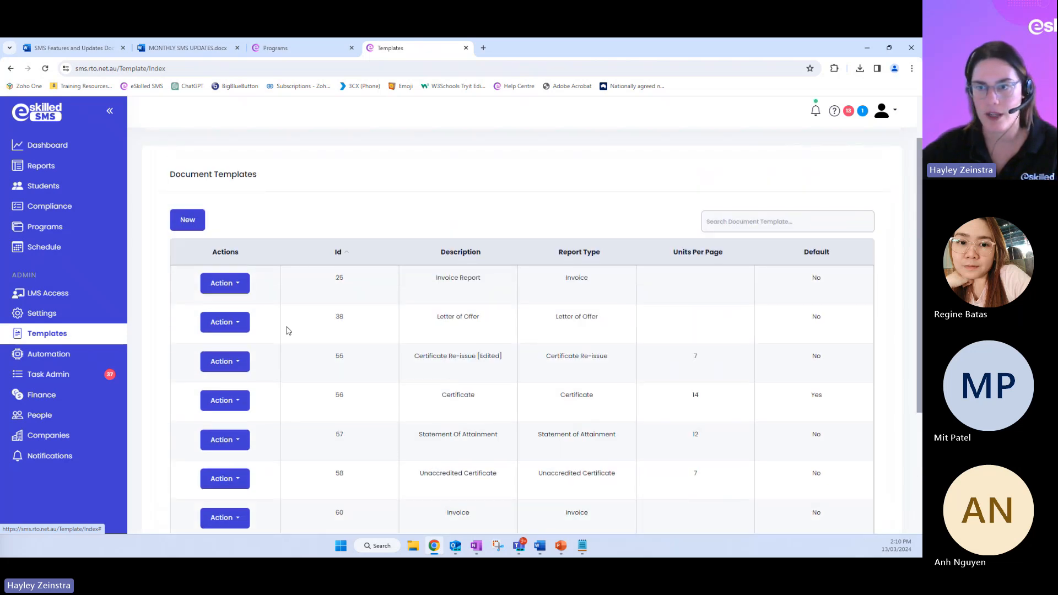
left_click(244, 325)
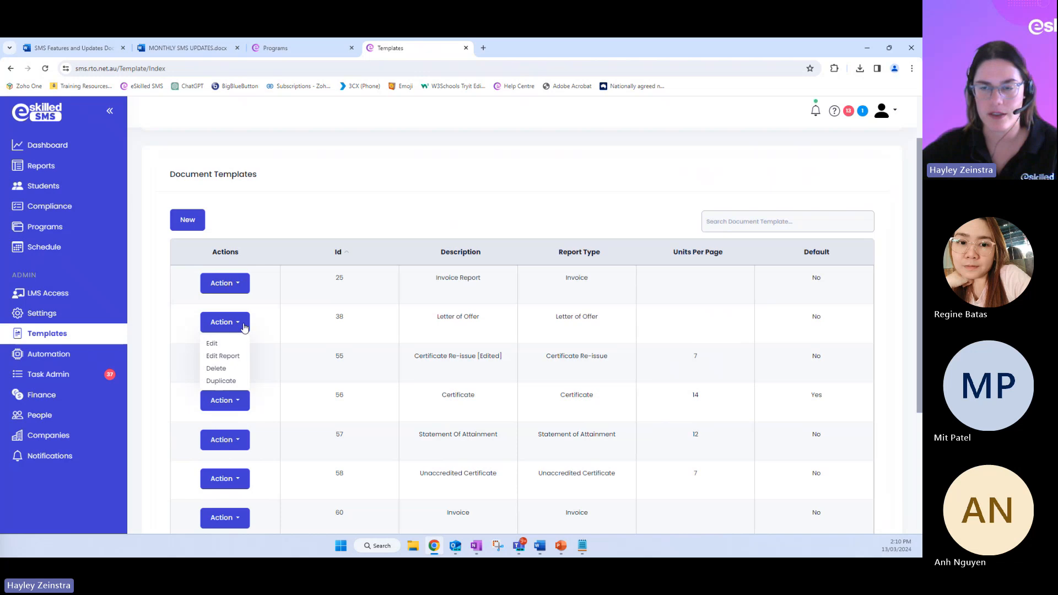
left_click(235, 362)
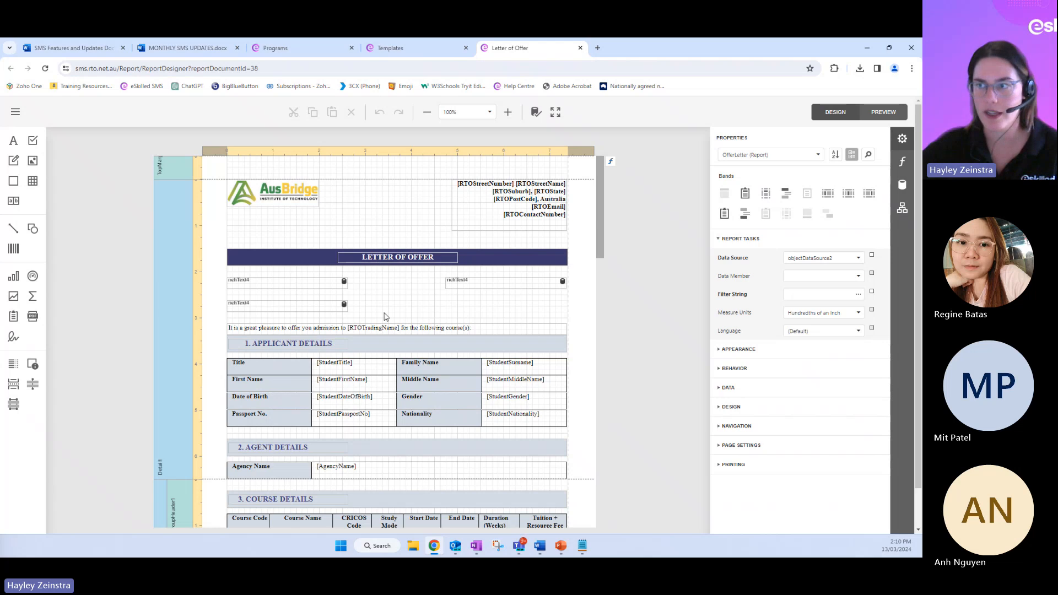
scroll(644, 186, "down", 1)
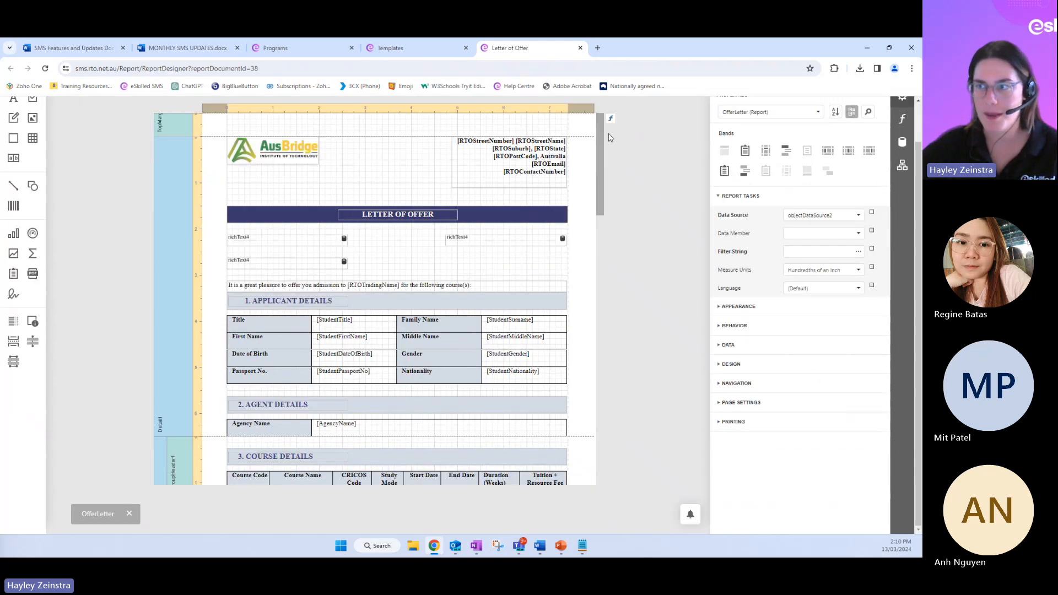
left_click_drag(600, 132, 605, 425)
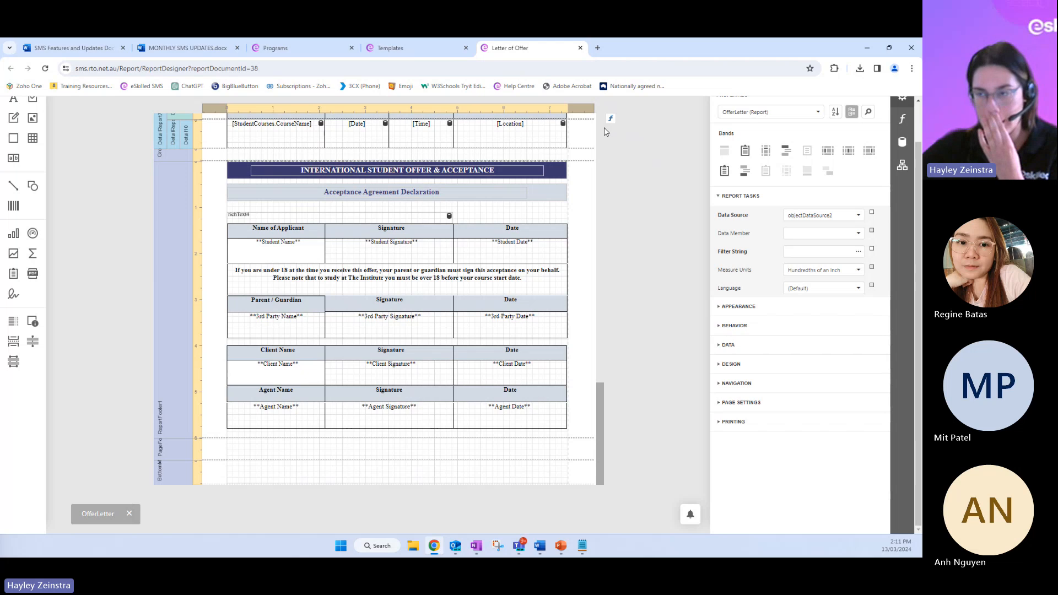
left_click(580, 48)
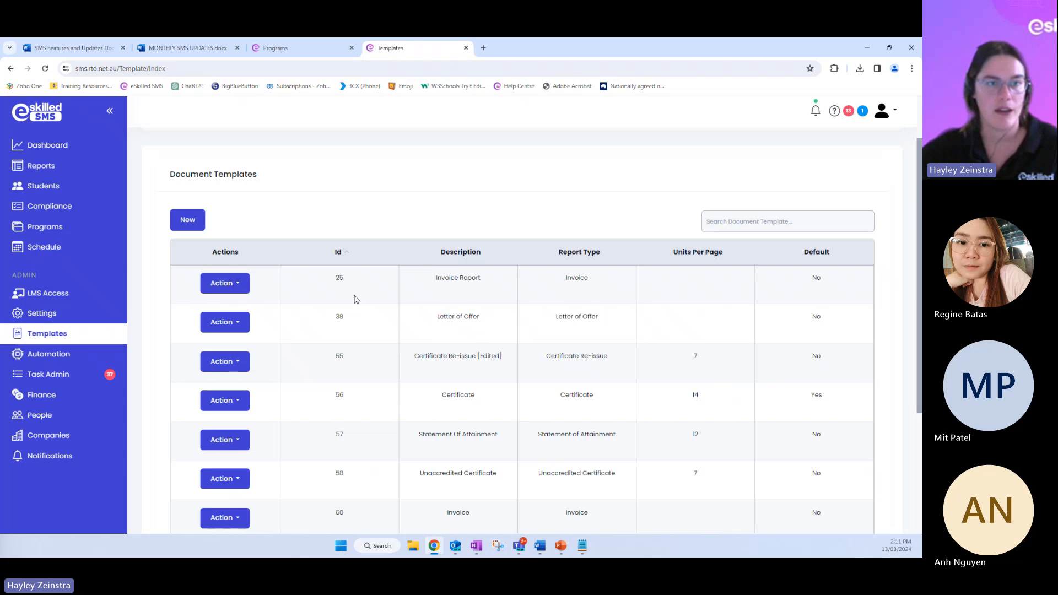
Search the students for "miley" and open the Miley Cyrus record at its enrolments
left_click(43, 190)
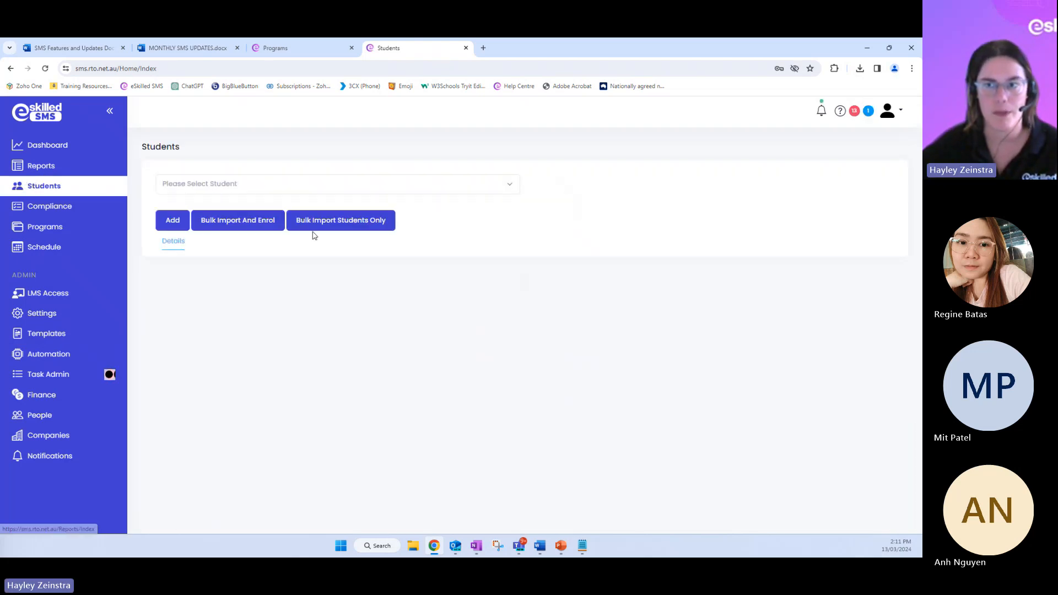
left_click(235, 181)
type("miley")
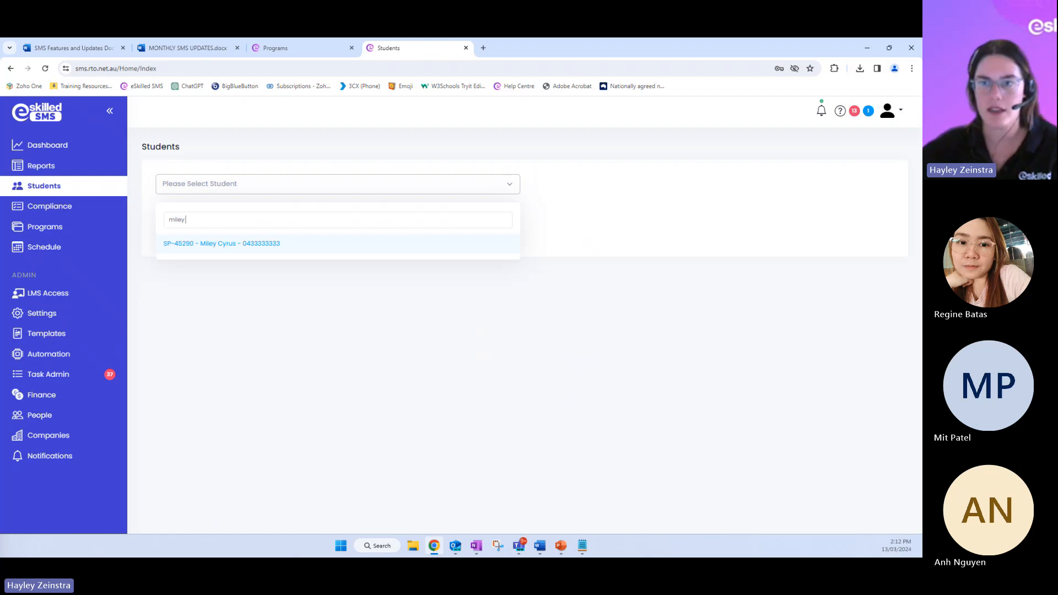
left_click(256, 255)
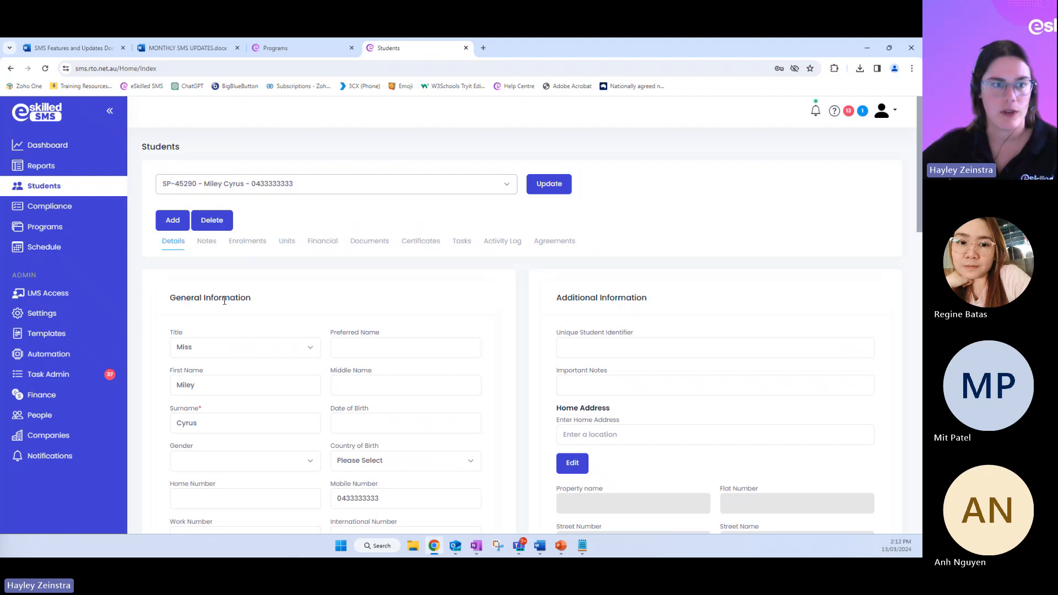
left_click(242, 252)
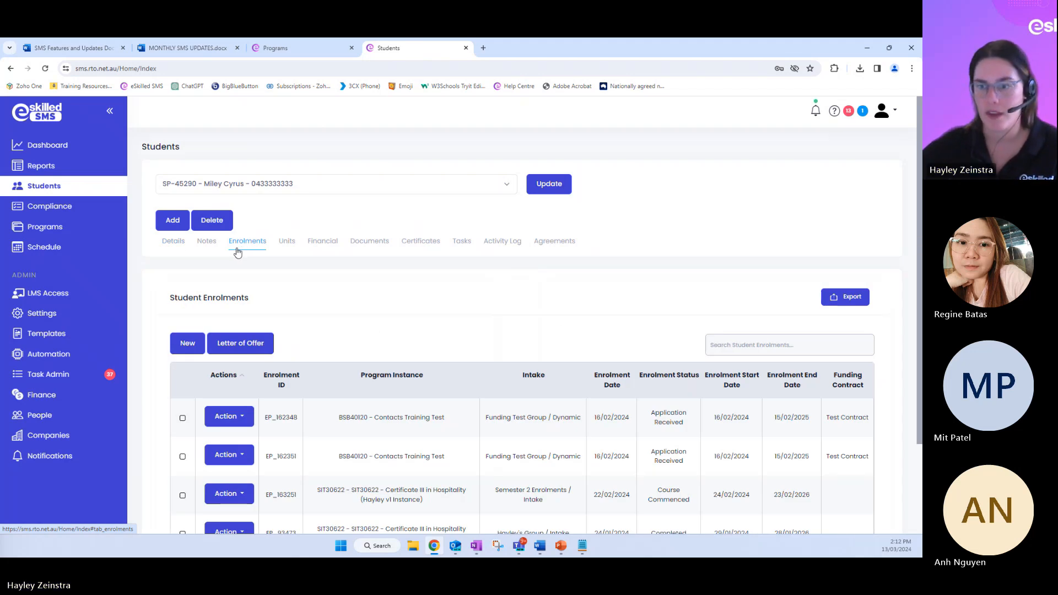
scroll(240, 252, "down", 2)
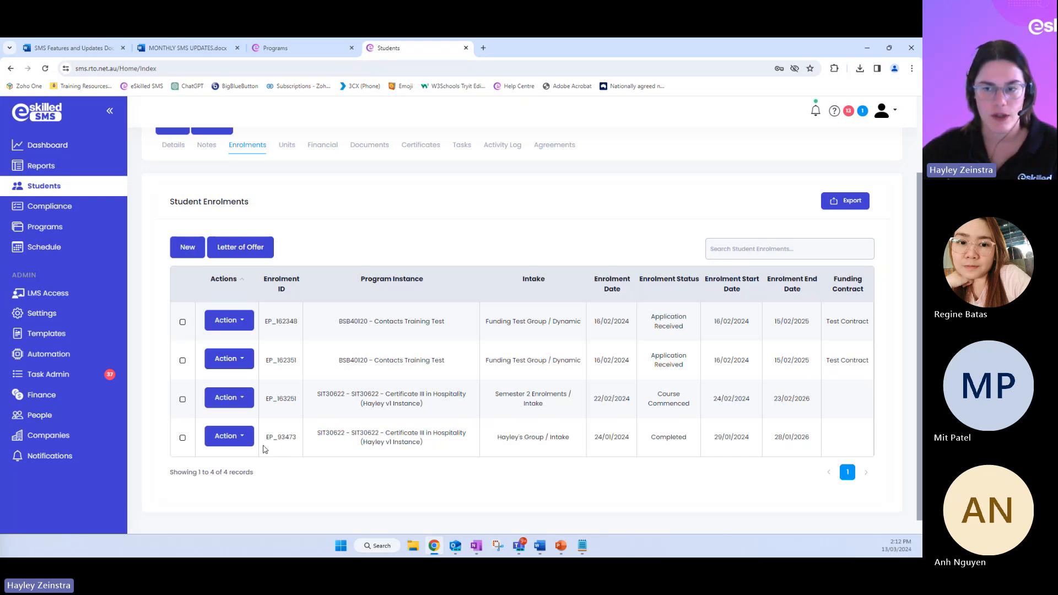
left_click(244, 440)
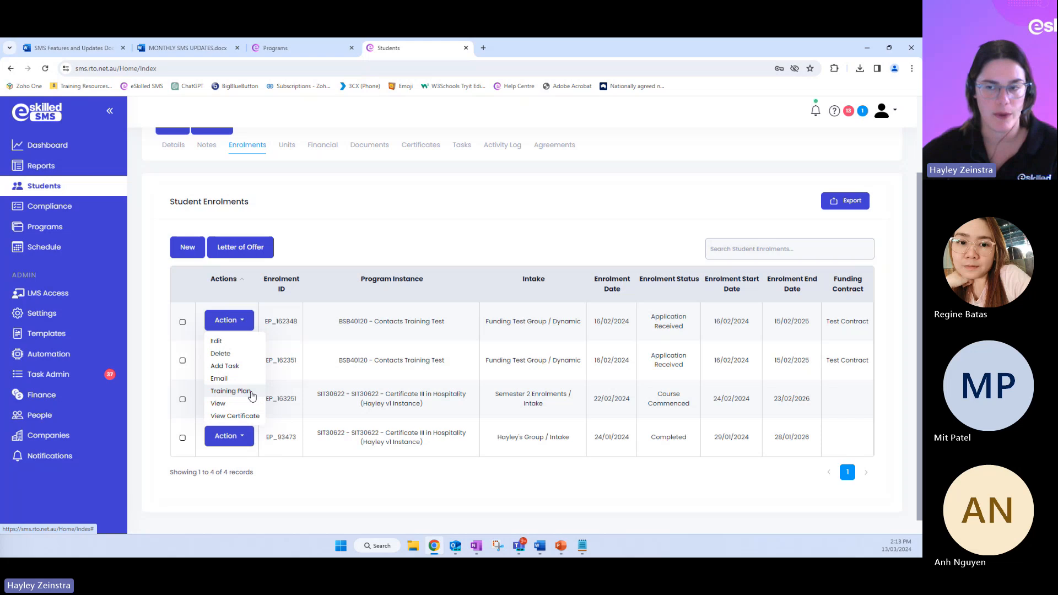
left_click(278, 499)
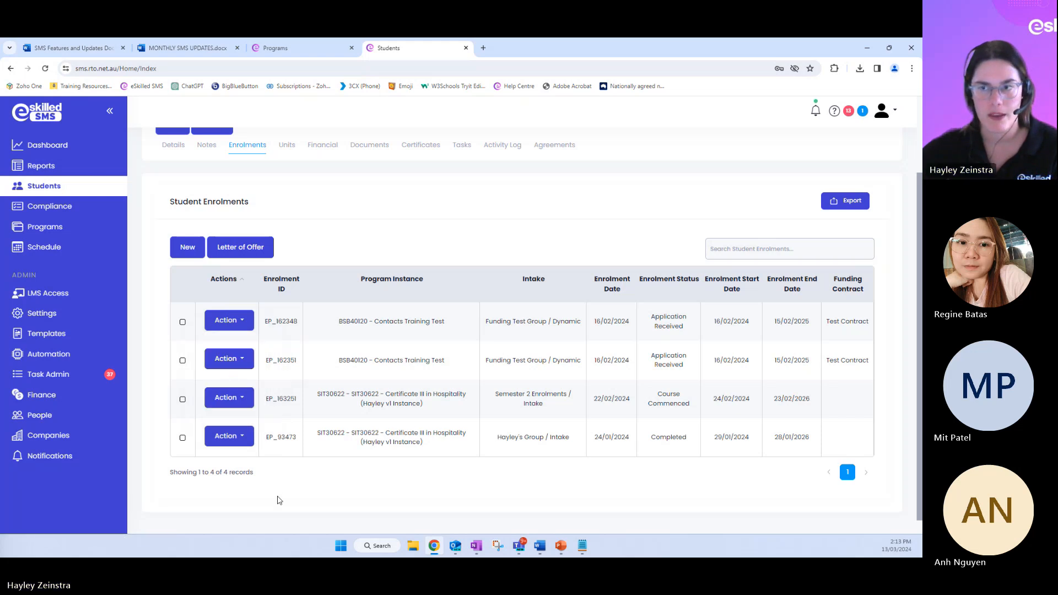
Publish the student's Letter of Offer for signing, including only the first listed SIT30622 enrolment
left_click(243, 251)
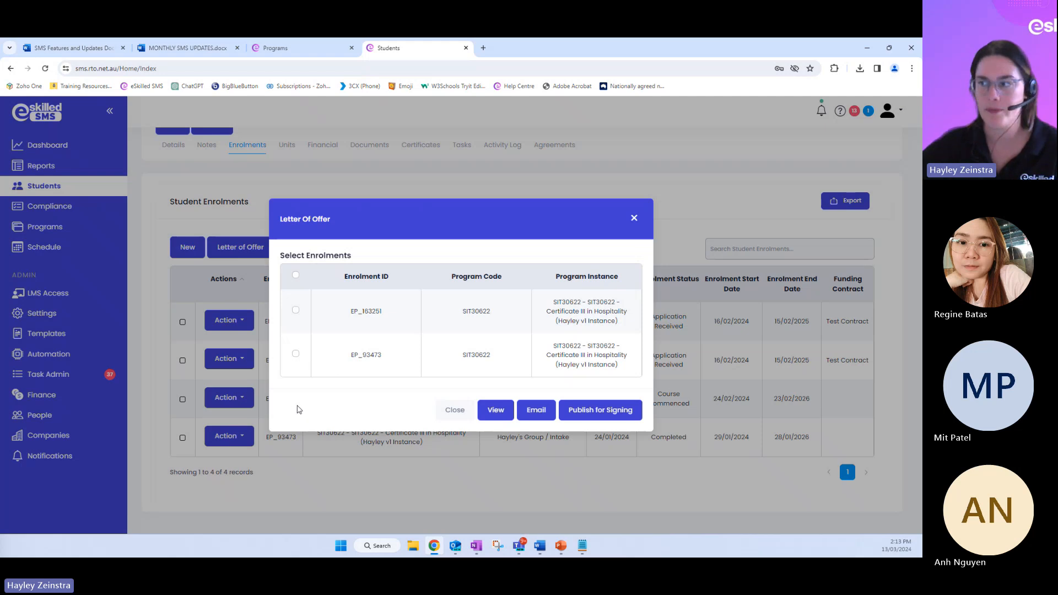
left_click(295, 311)
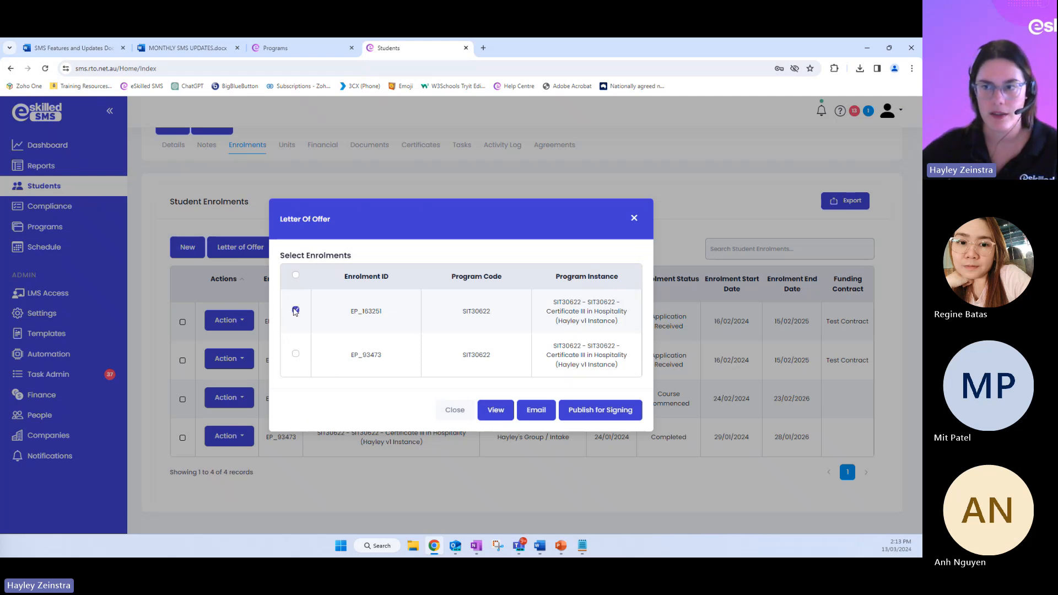
left_click(616, 413)
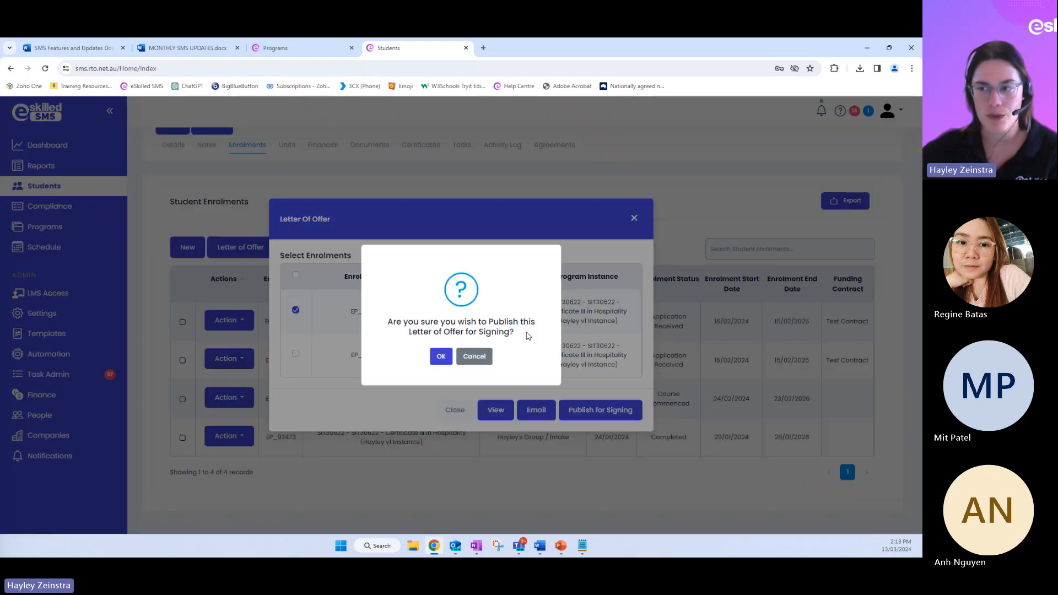
left_click(438, 361)
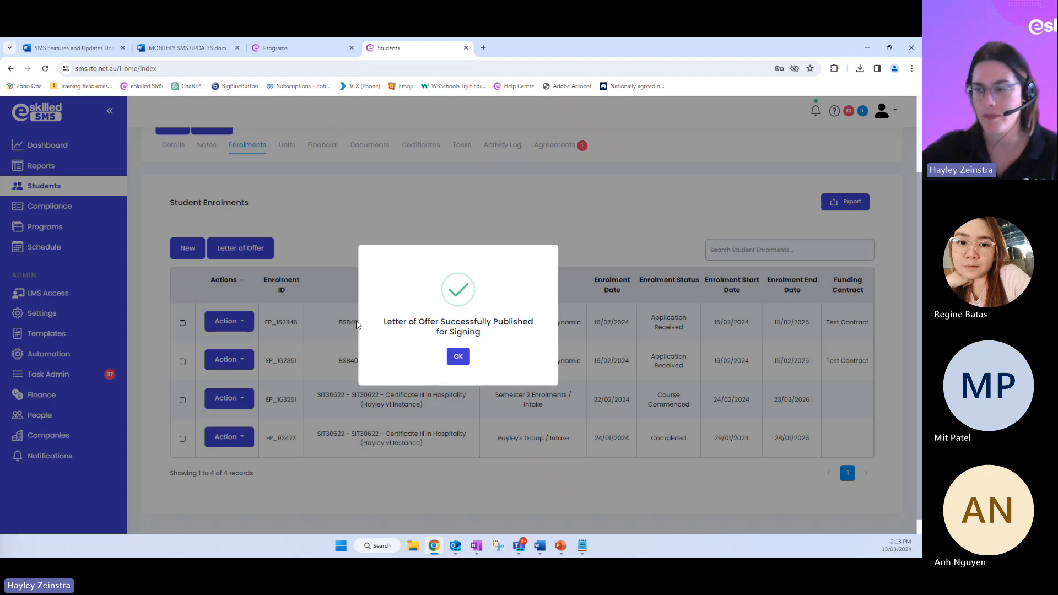
left_click(459, 365)
scroll(442, 420, "up", 3)
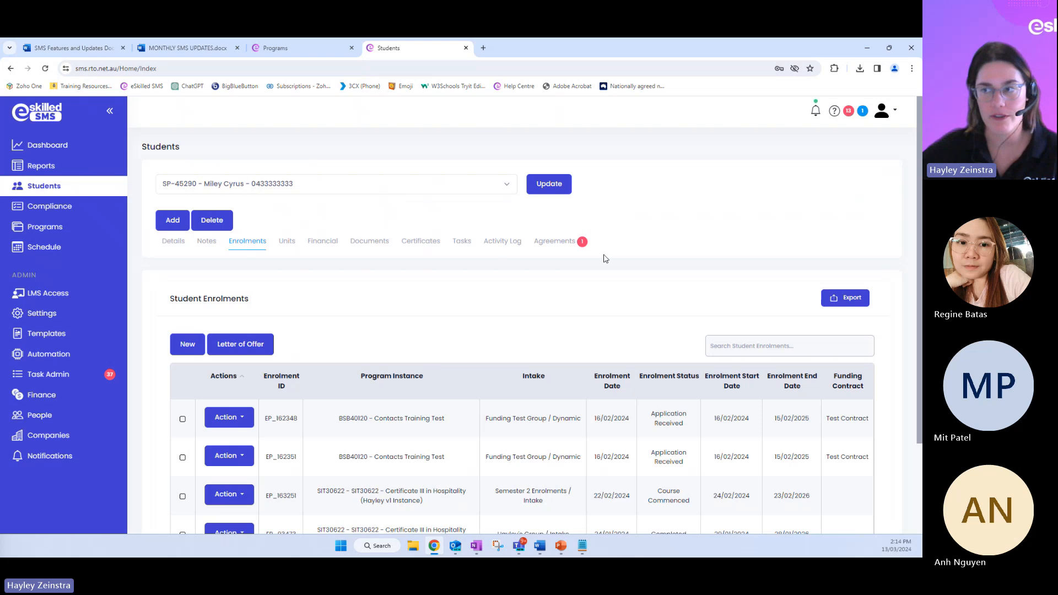
Open the student's agreements and copy the external party link of the Letter of Offer
left_click(548, 250)
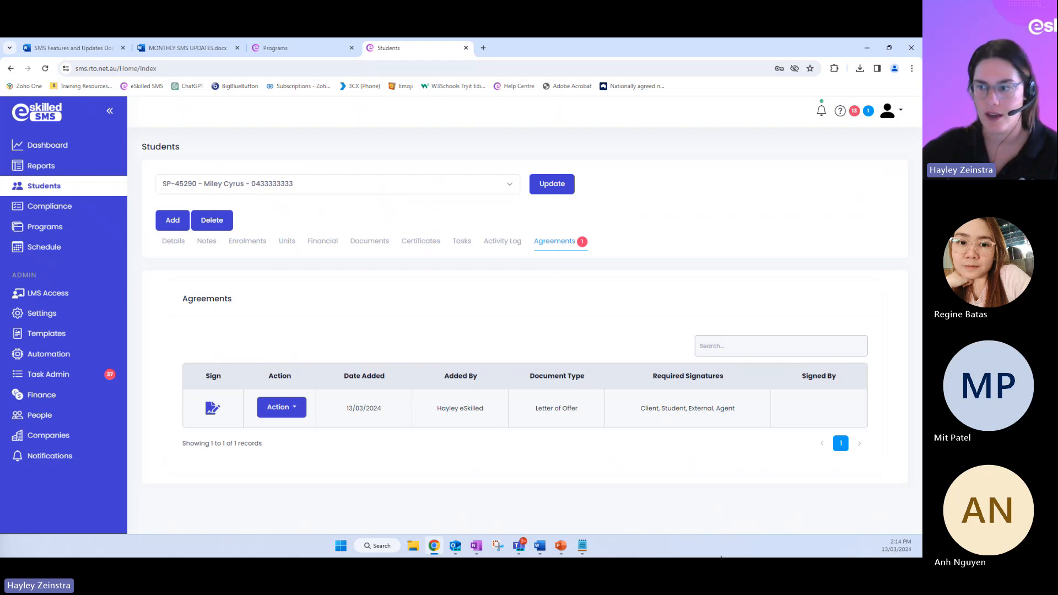
left_click(299, 408)
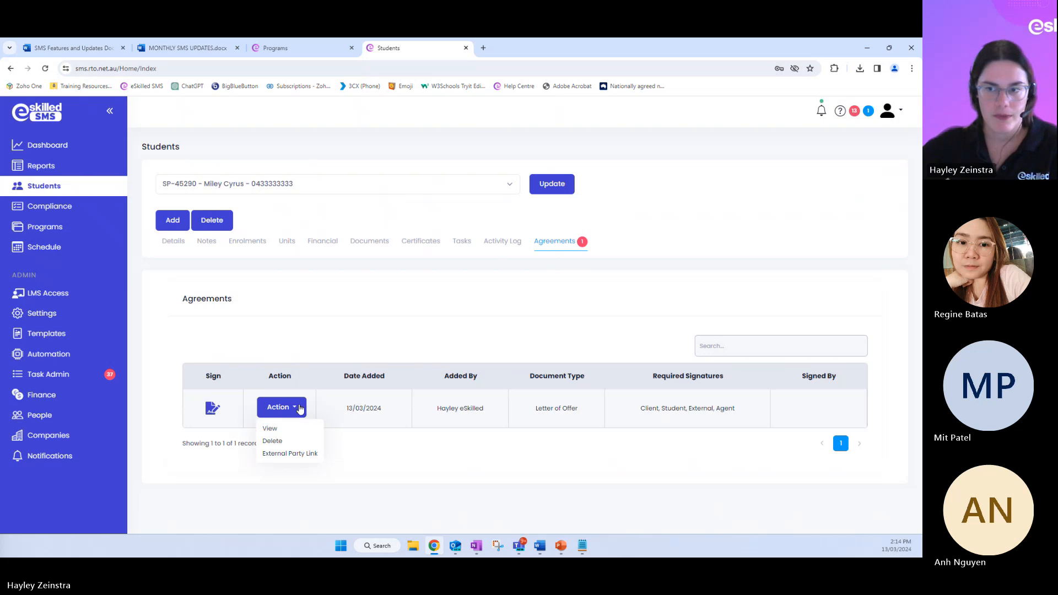
left_click(287, 457)
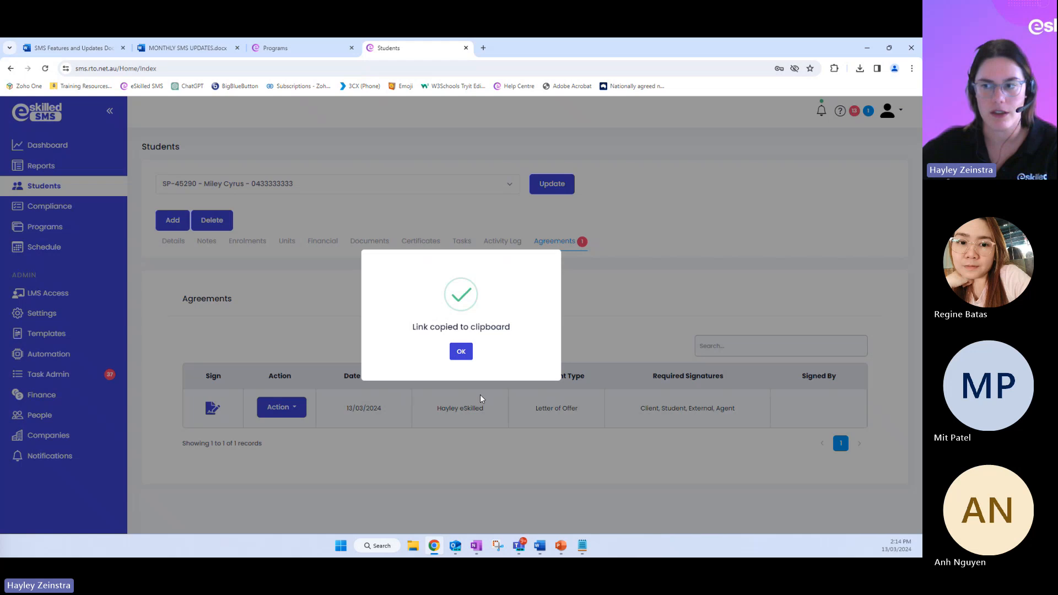
left_click(462, 354)
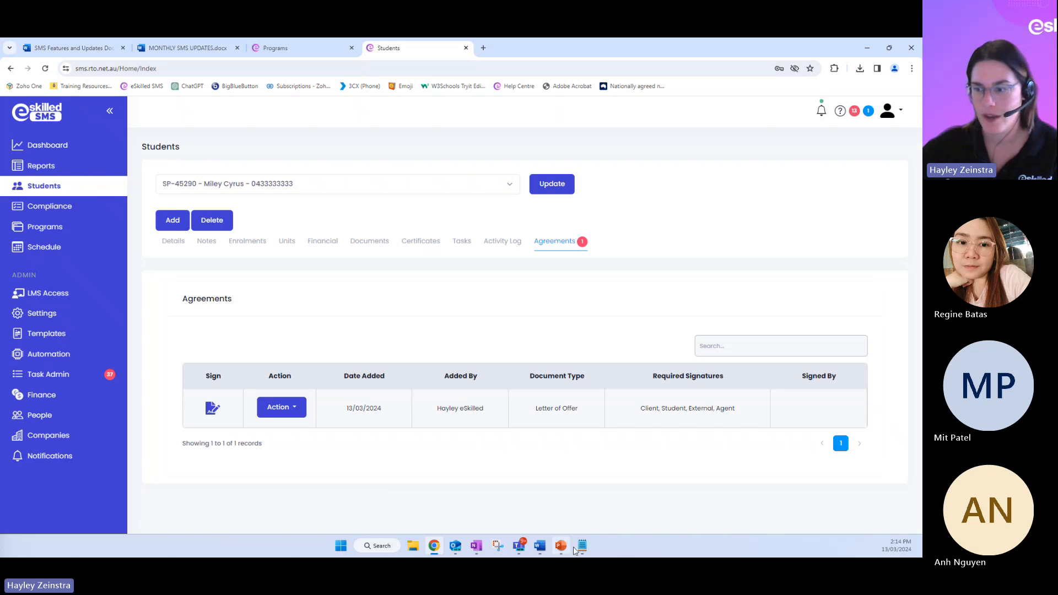
mouse_move(578, 553)
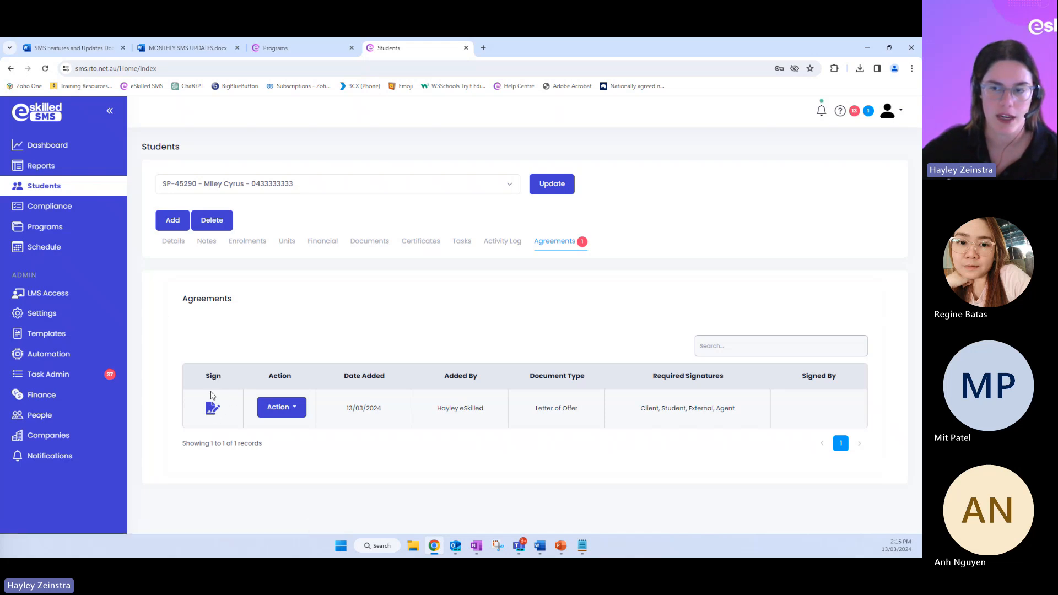
Open the Letter of Offer for signing and review it down to the student, parent/guardian, client and agent signature rows
left_click(213, 409)
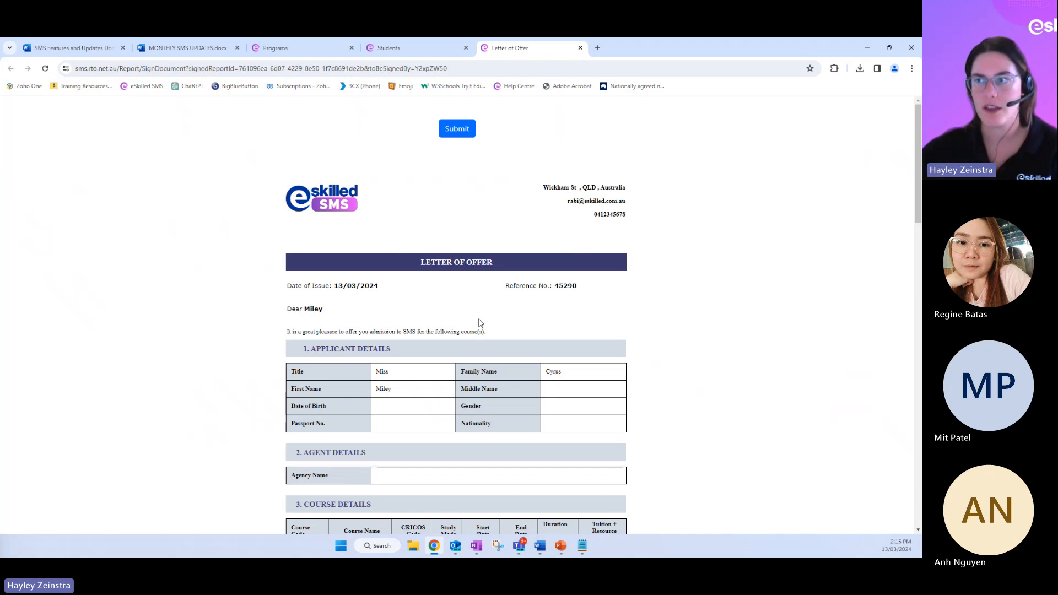
scroll(479, 322, "down", 7)
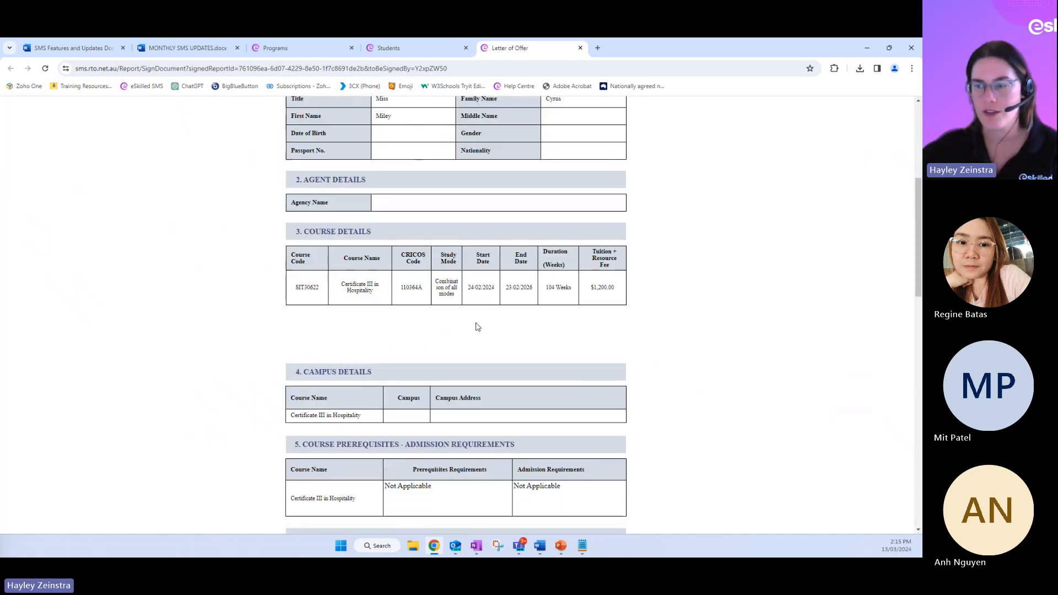
scroll(476, 324, "down", 10)
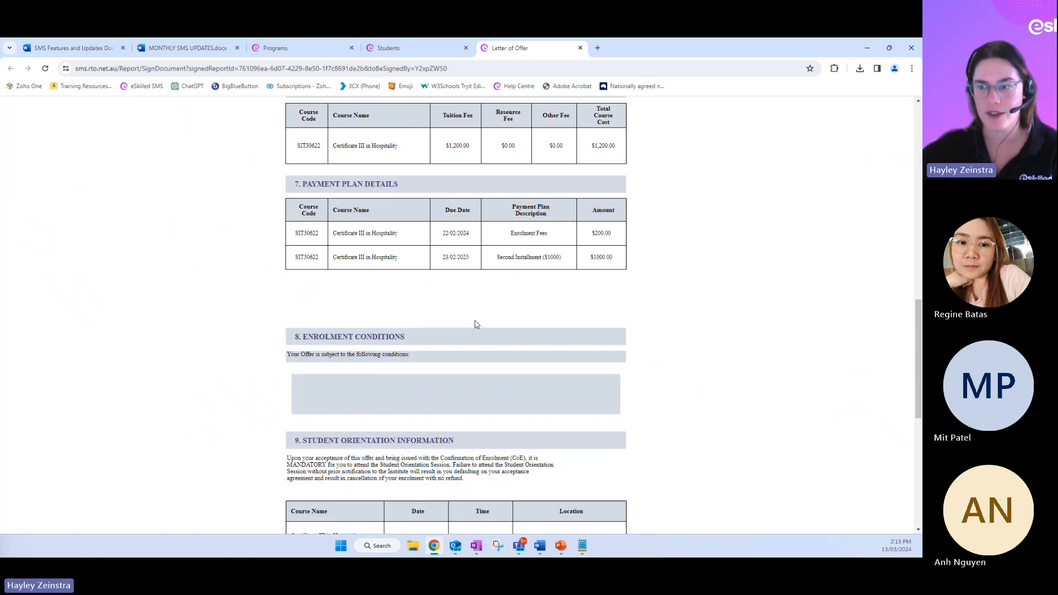
scroll(473, 324, "down", 4)
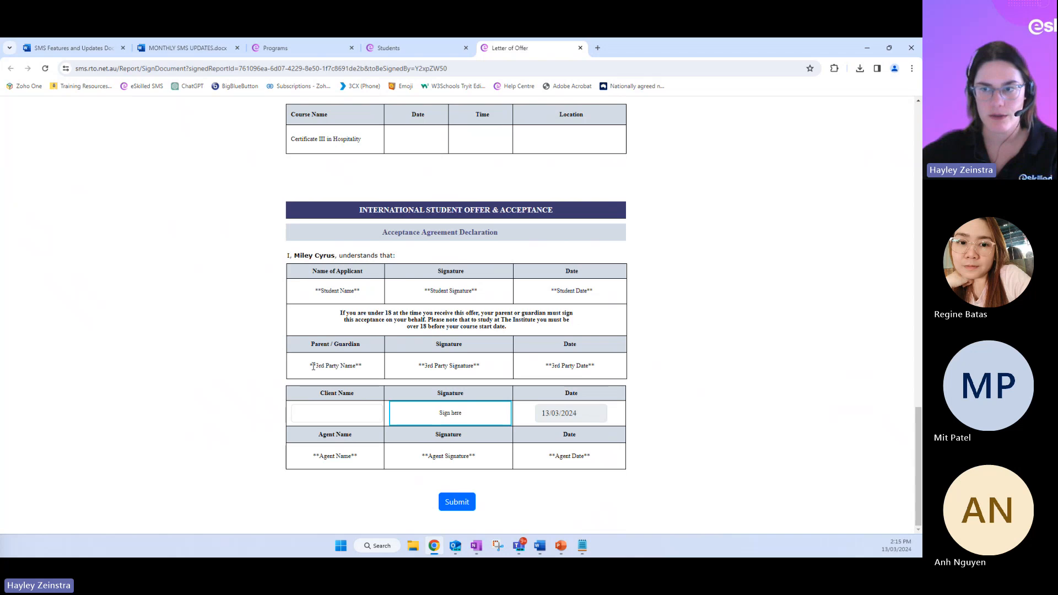
left_click_drag(311, 365, 364, 369)
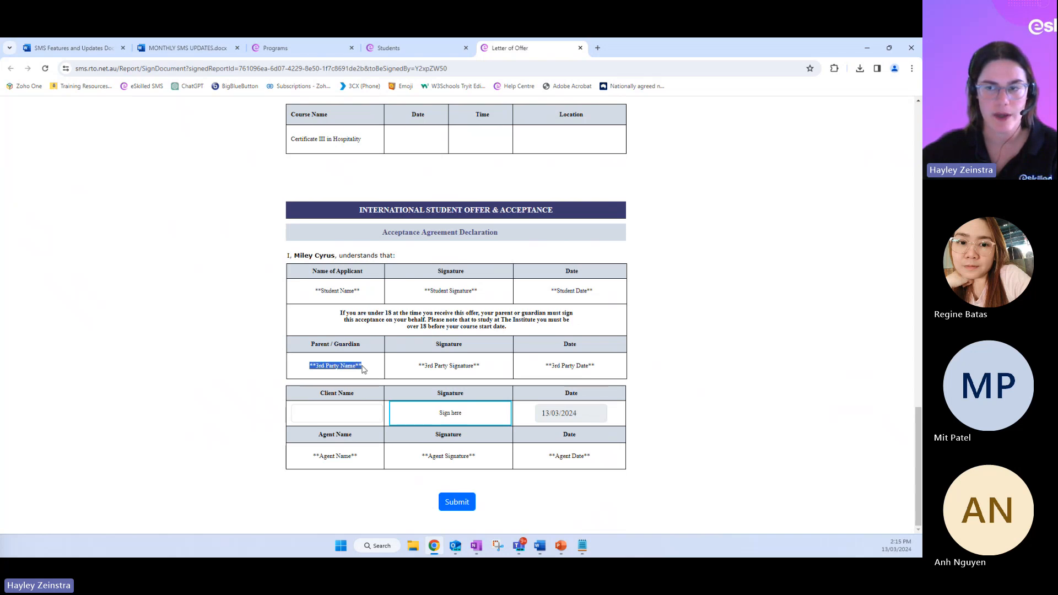
left_click_drag(315, 291, 371, 295)
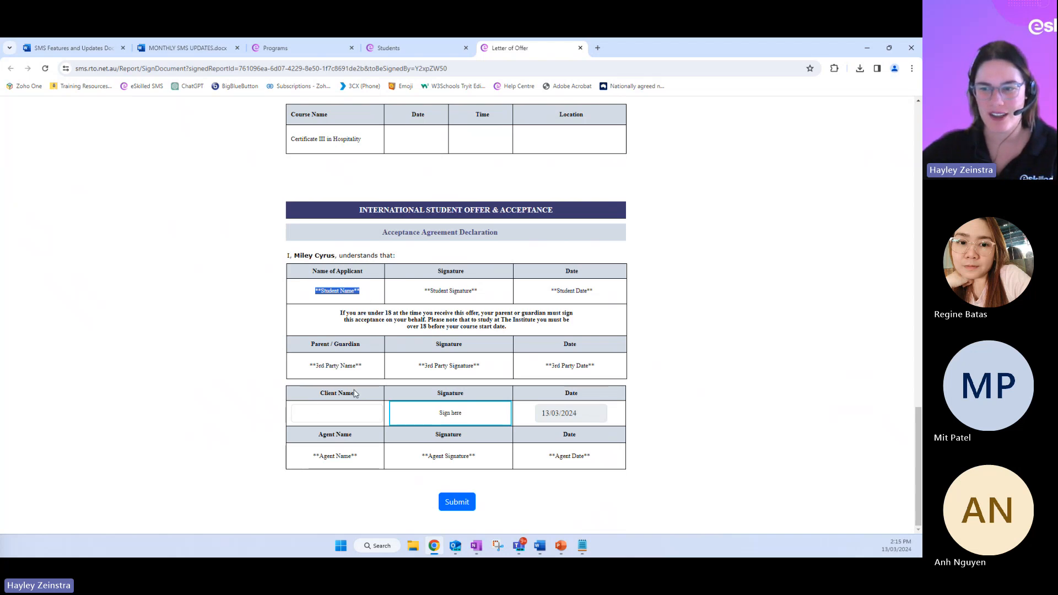
left_click(340, 414)
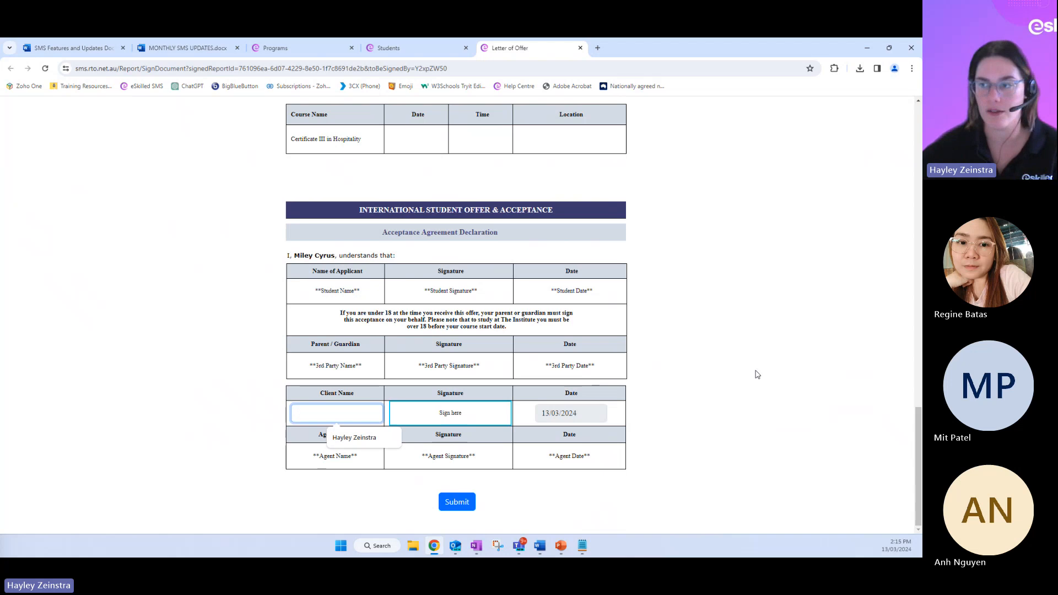
left_click(679, 411)
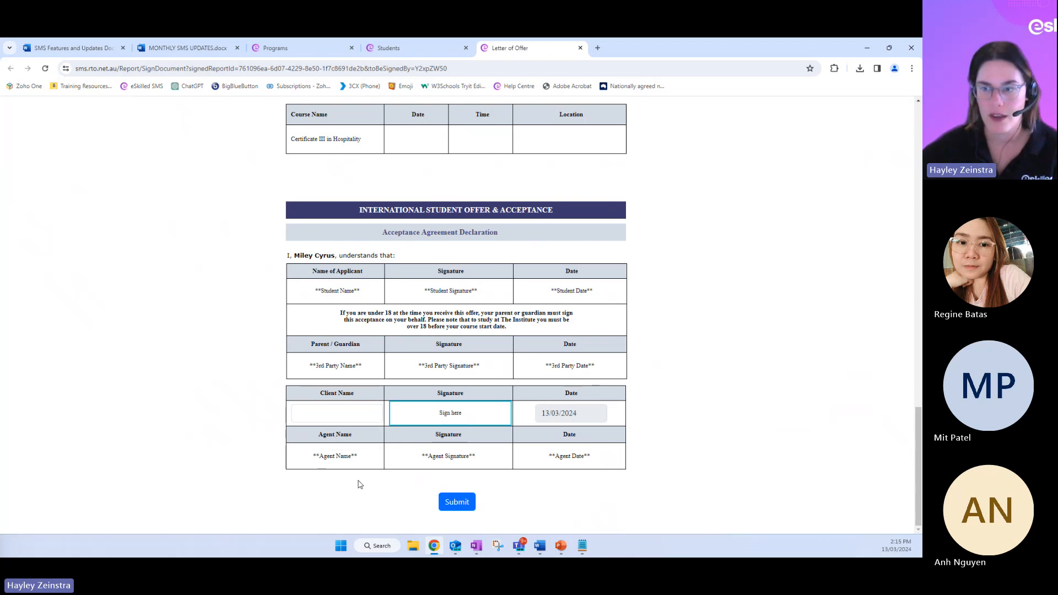
Try the client sign-off with "Name" as the client name and a hand-drawn signature, and close the letter without submitting
left_click(327, 411)
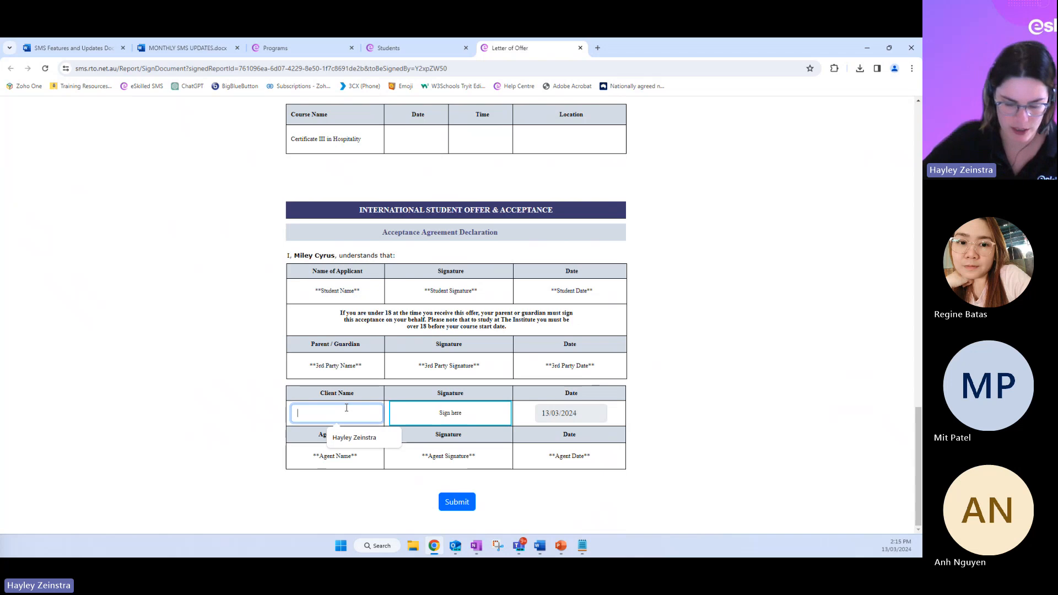
type("Name")
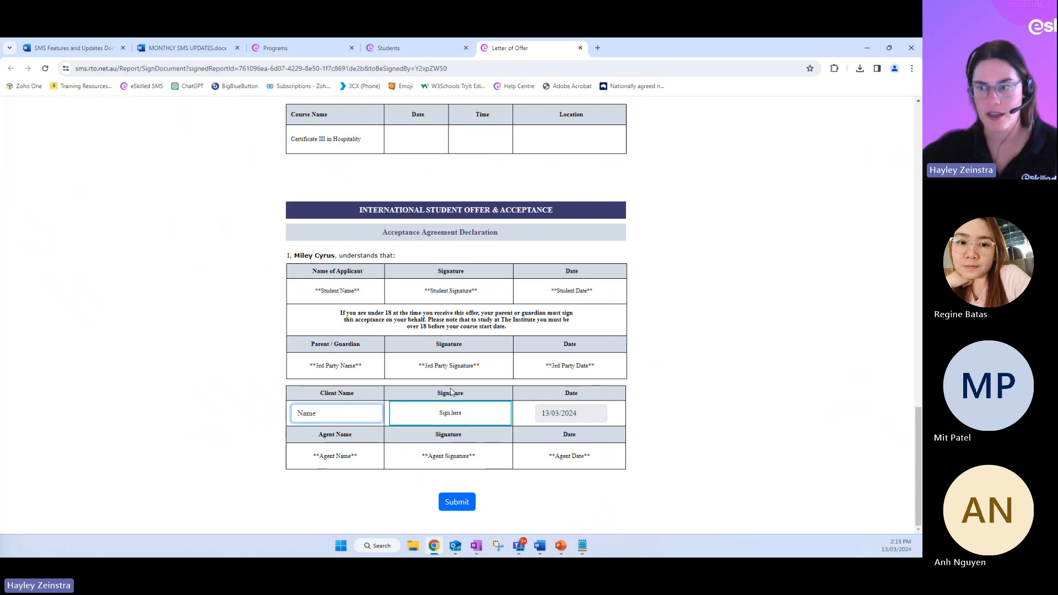
left_click(448, 418)
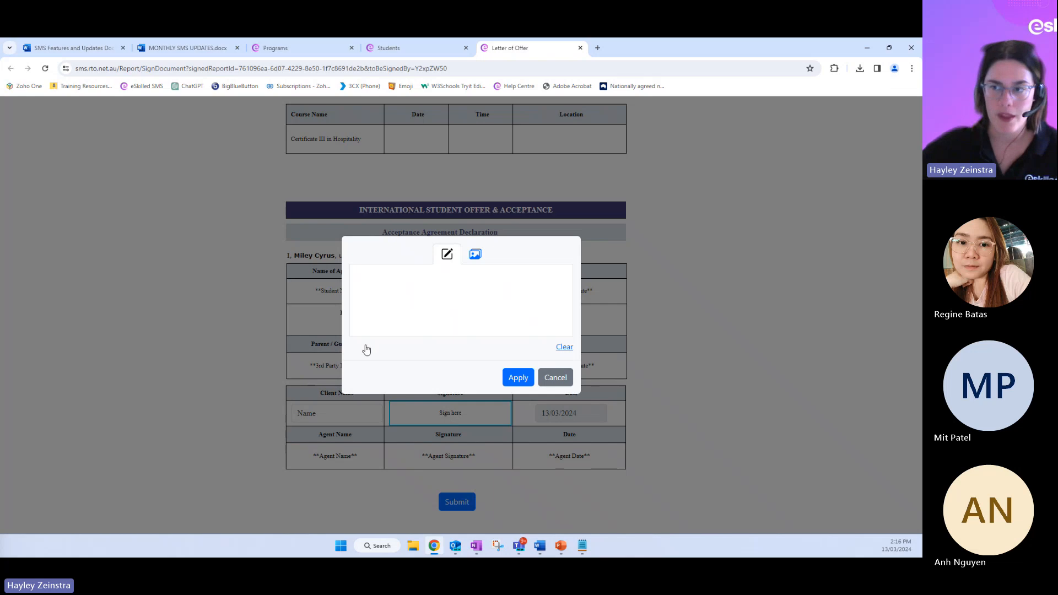
mouse_move(381, 293)
left_mouse_down()
mouse_move(387, 335)
mouse_move(537, 316)
left_mouse_up()
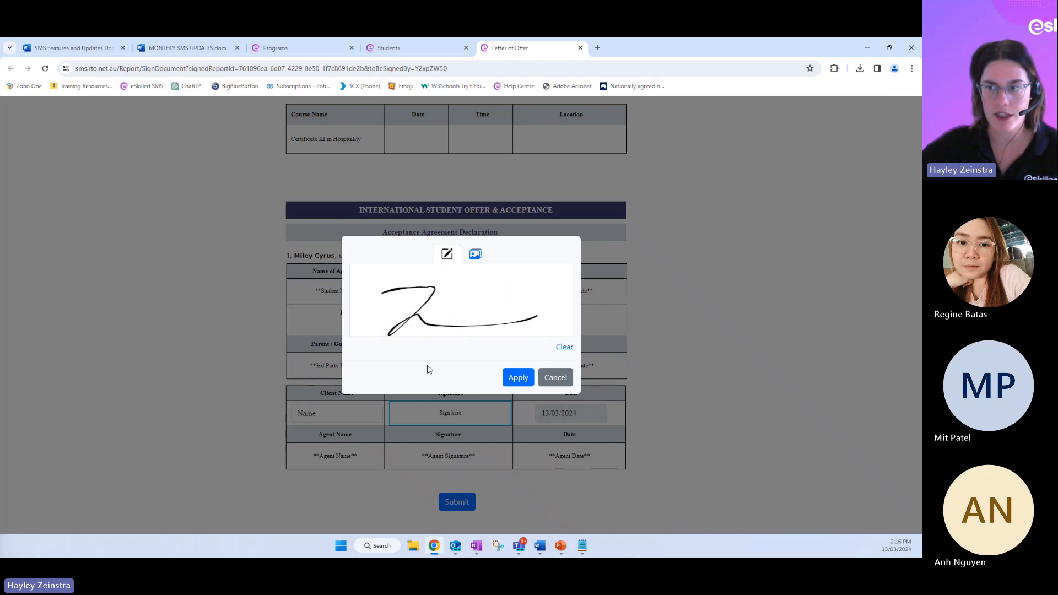
left_click(474, 256)
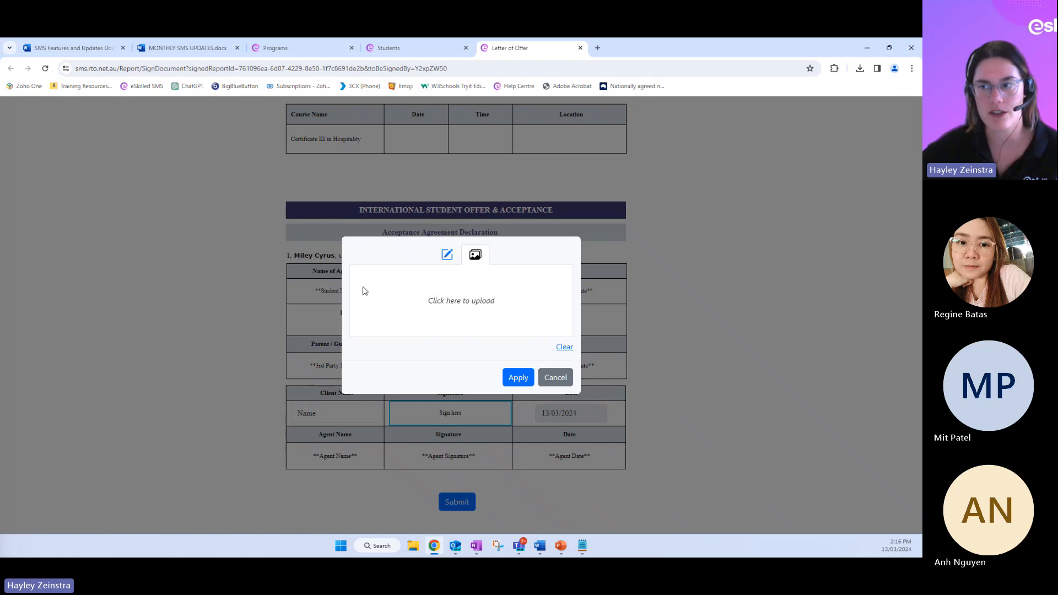
left_click(557, 379)
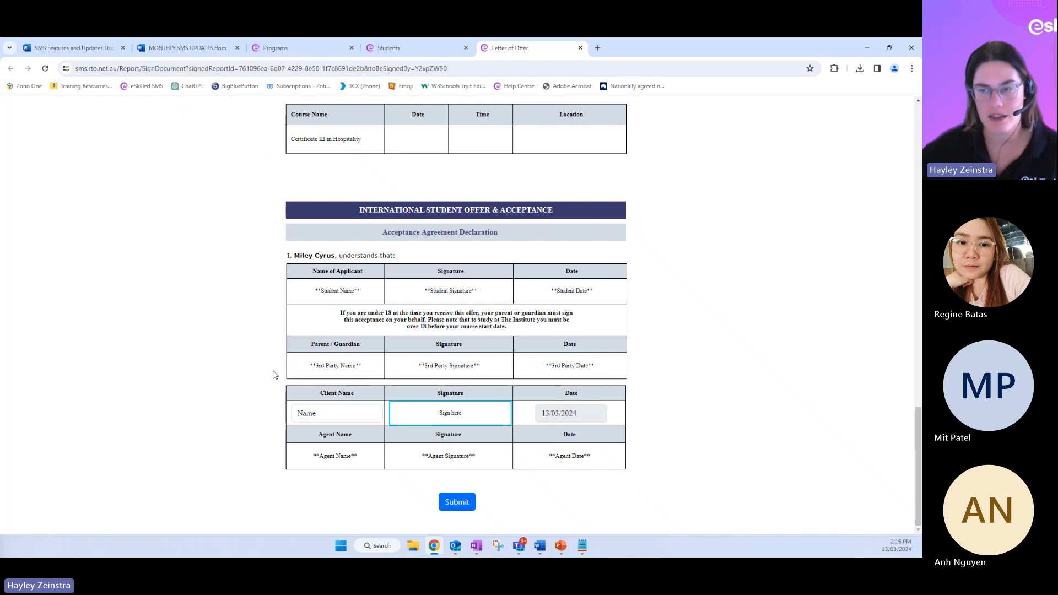
left_click(580, 48)
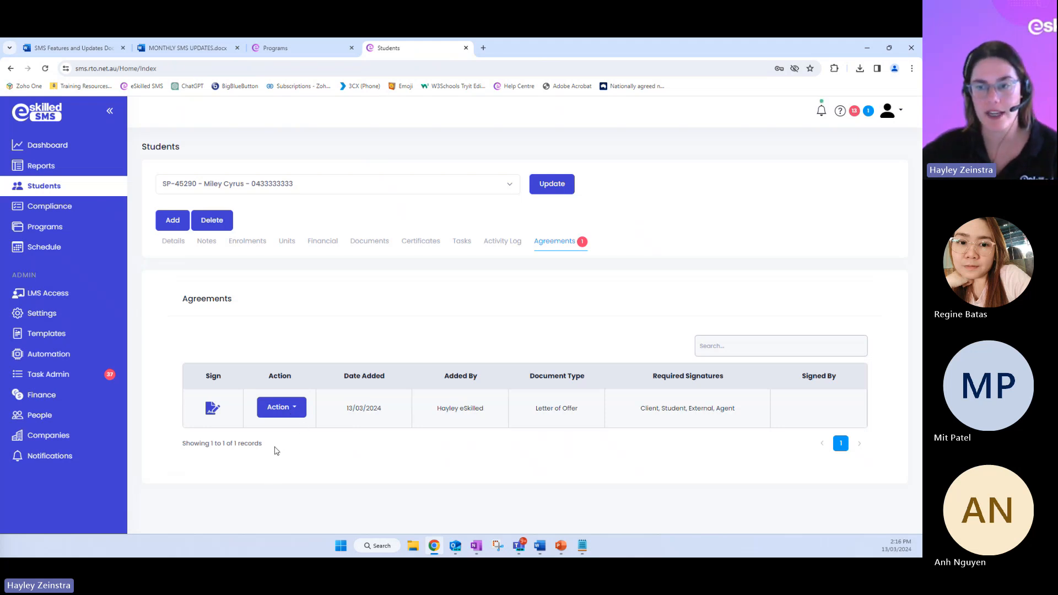
Copy the Letter of Offer's external party link and paste this tokenised link below the parent or guardian message in Notepad
left_click(295, 411)
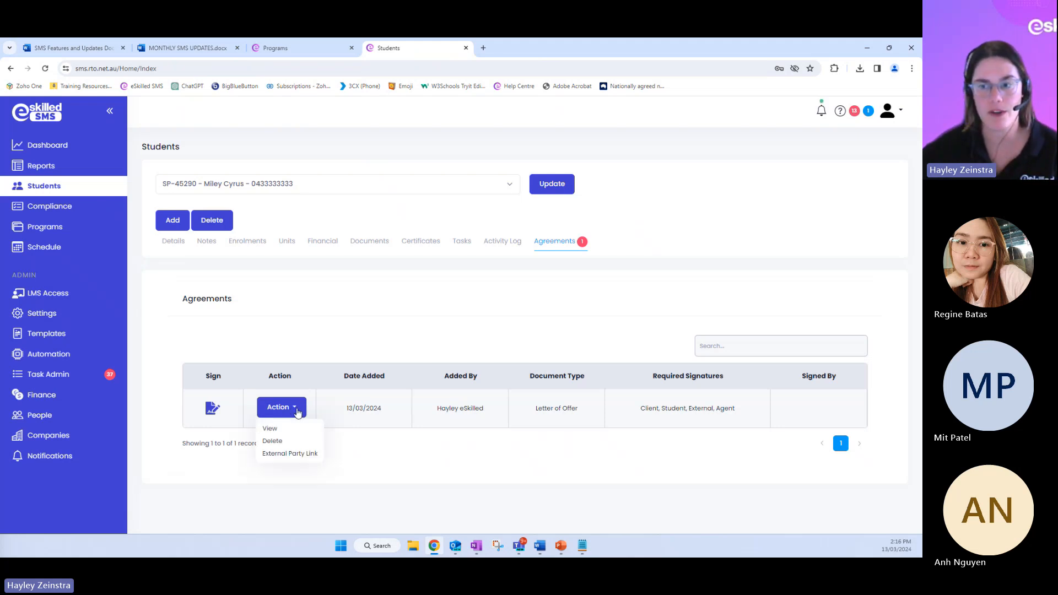
left_click(285, 455)
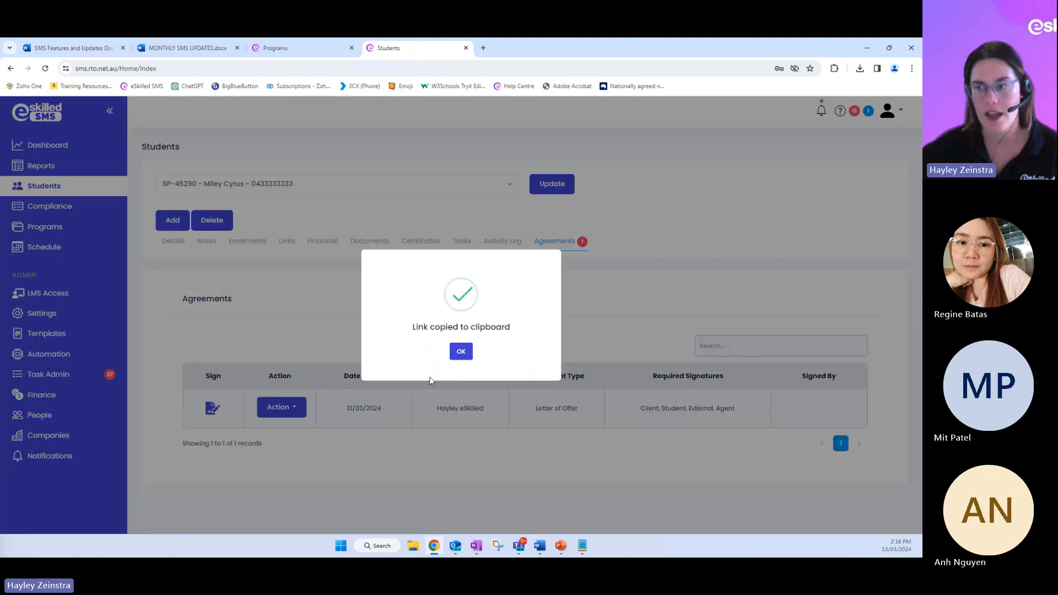
left_click(459, 356)
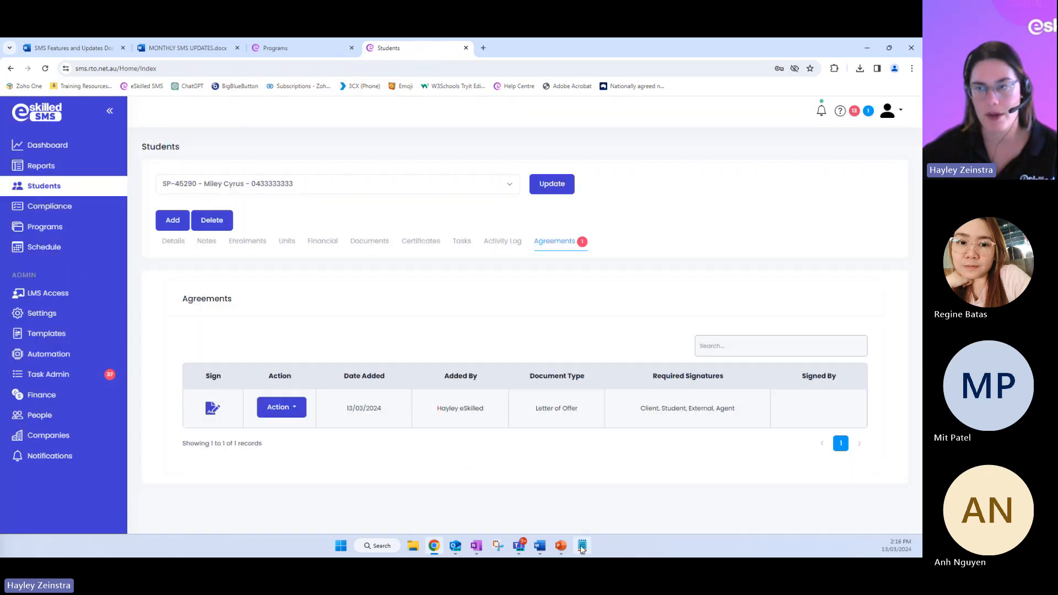
left_click(581, 547)
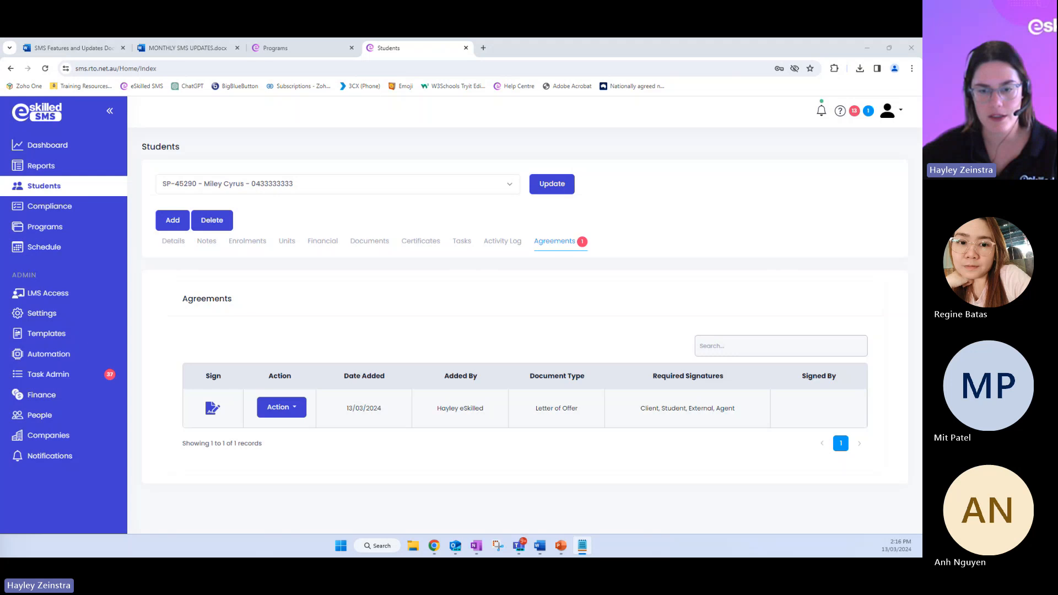
left_click_drag(487, 172, 548, 165)
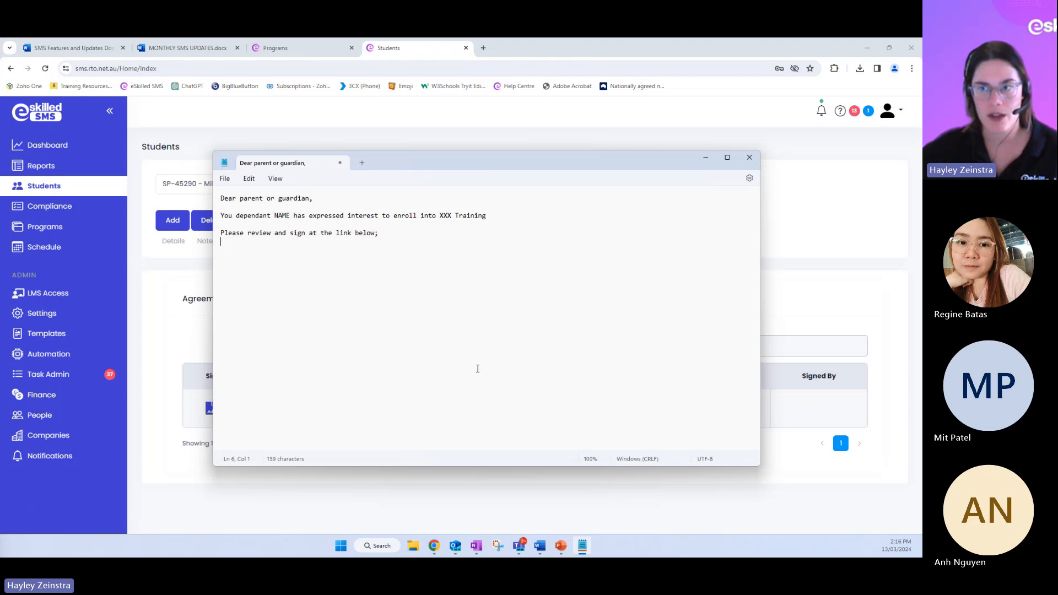
key("ctrl+v")
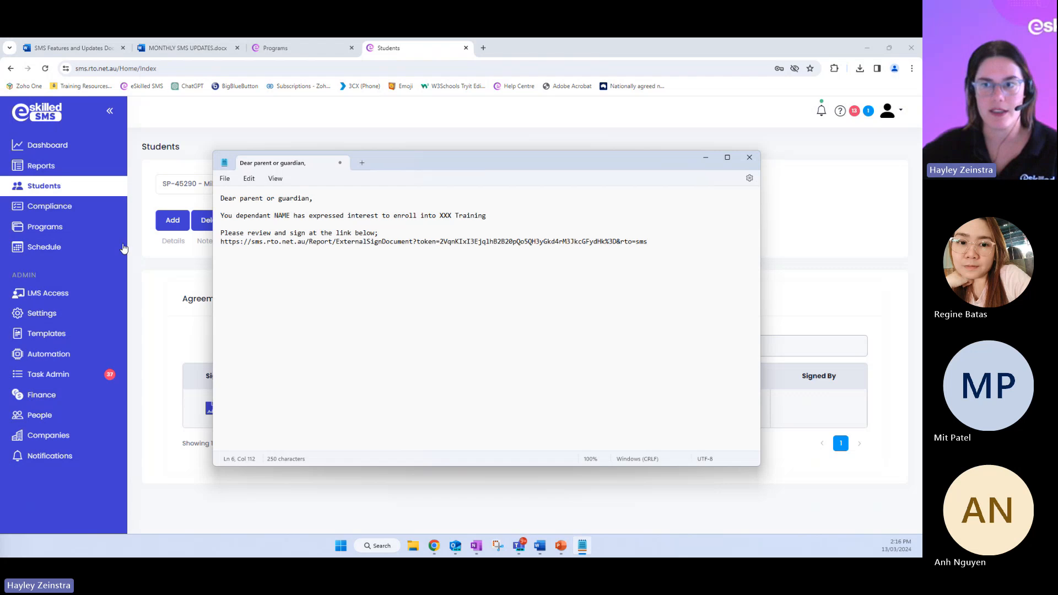
left_click_drag(228, 242, 437, 247)
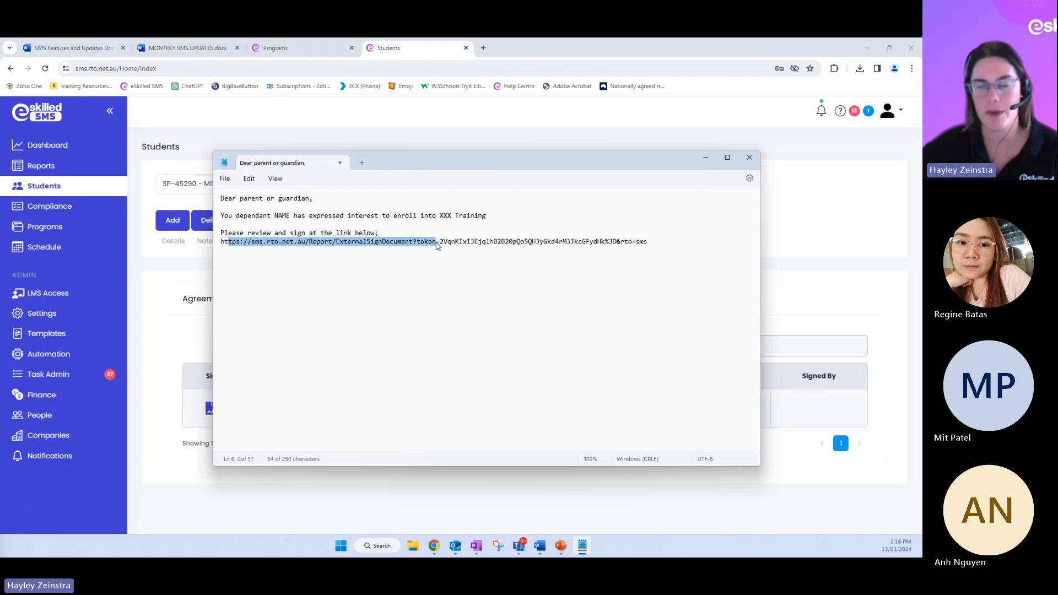
left_click(384, 297)
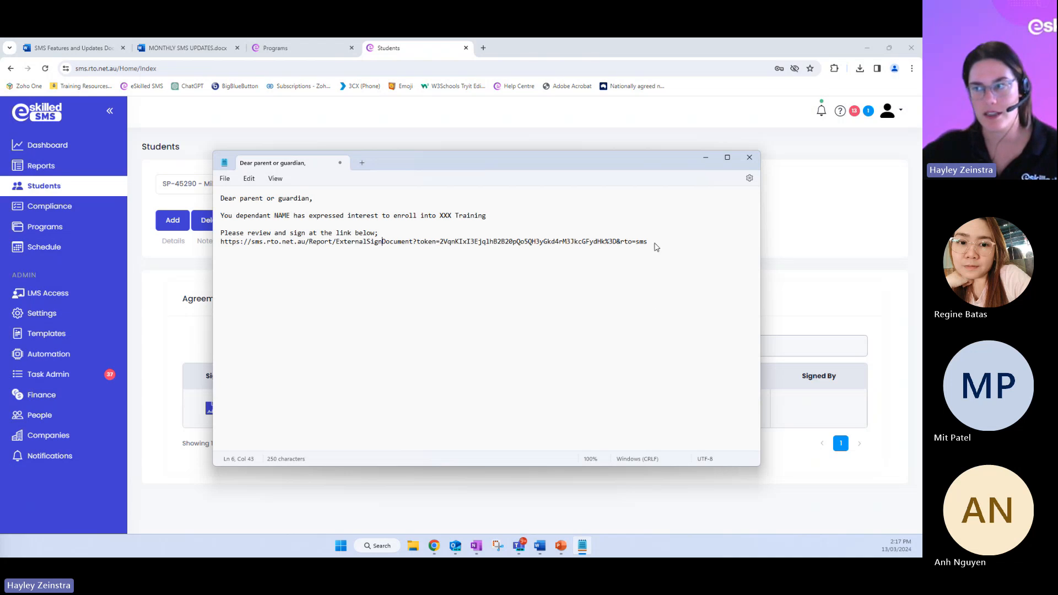
Copy the tokenised signing link from the message and open it in a new browser tab in Chrome
left_click_drag(656, 247, 216, 259)
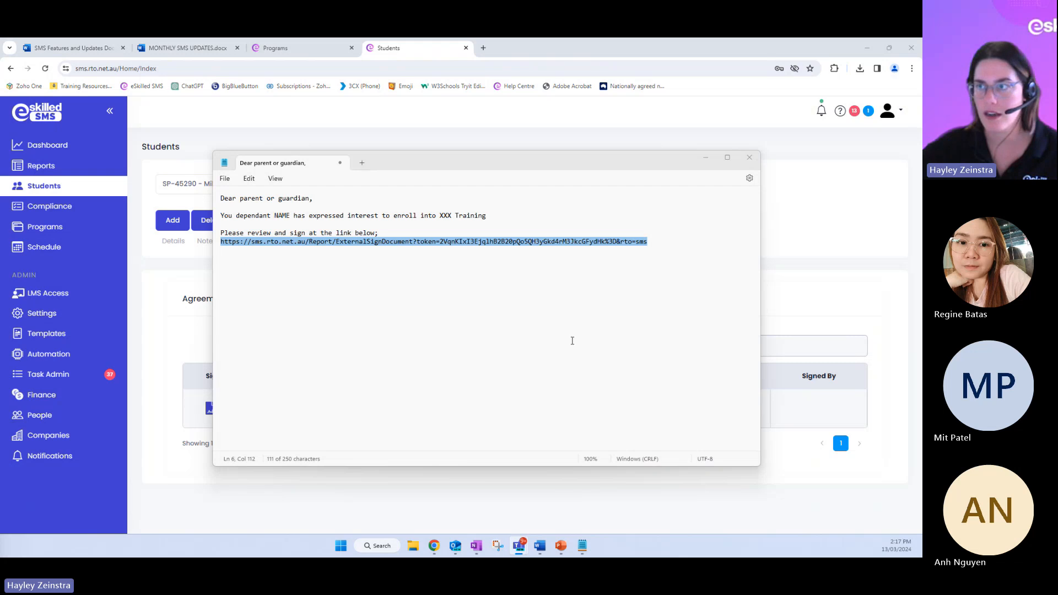
right_click(739, 54)
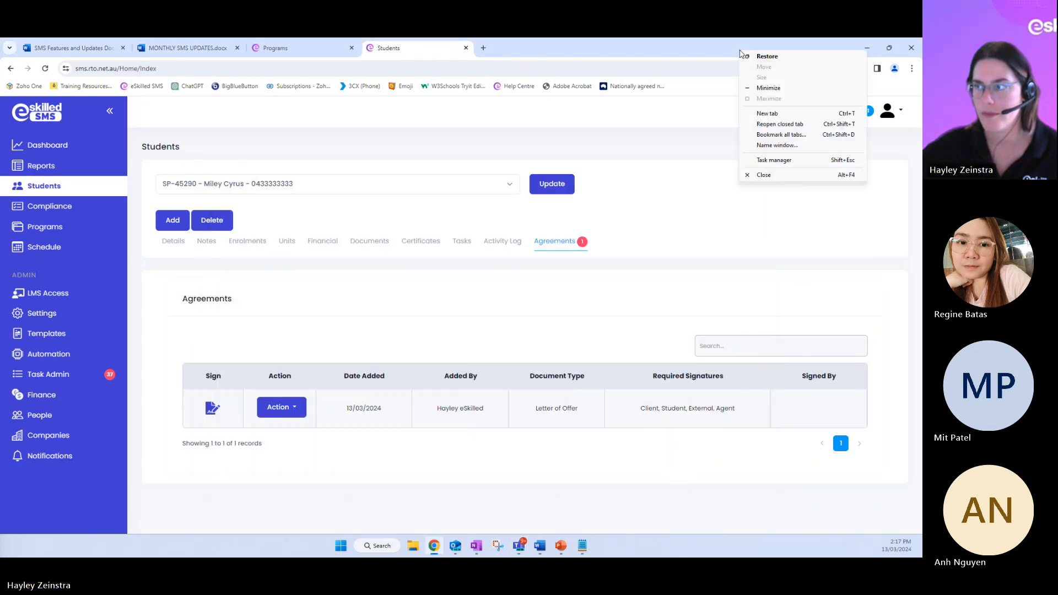
left_click(790, 119)
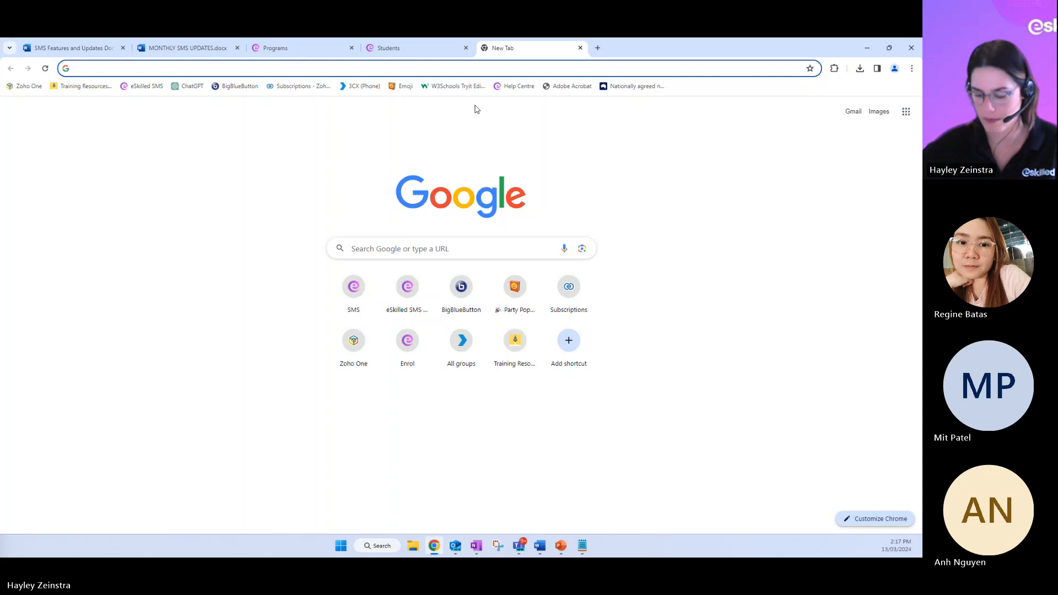
key("ctrl+v")
key("Return")
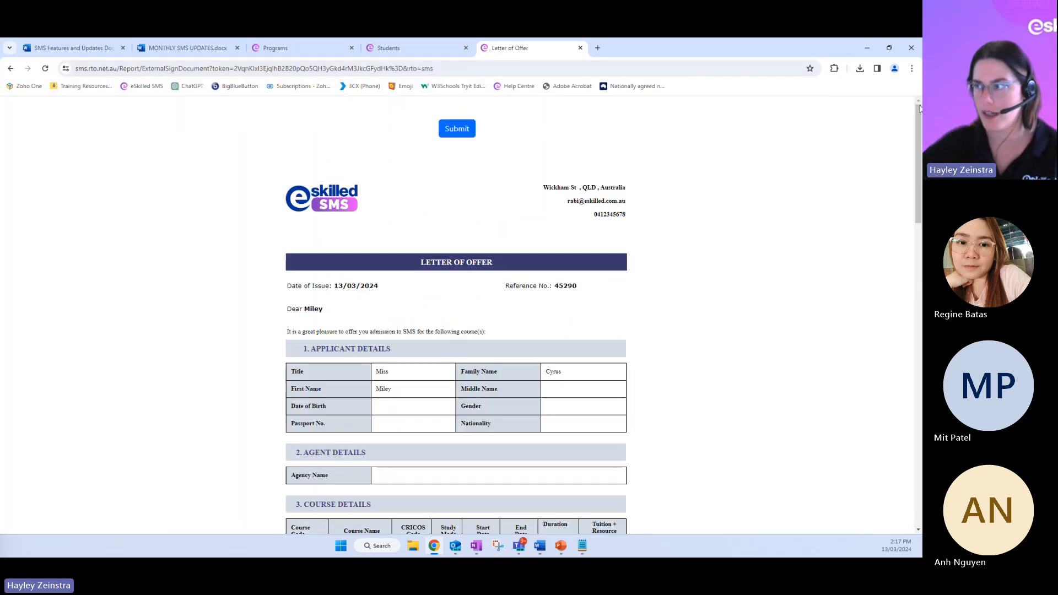
Inspect the parent/guardian name field and signature pad in the external Letter of Offer, and close the letter without signing
left_click_drag(918, 114, 918, 417)
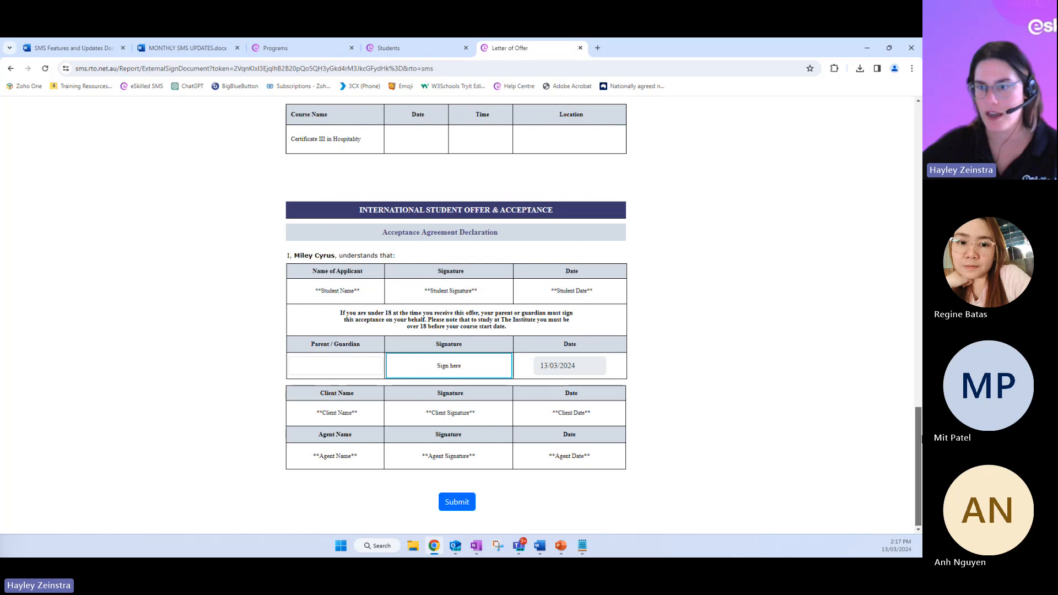
left_click(312, 366)
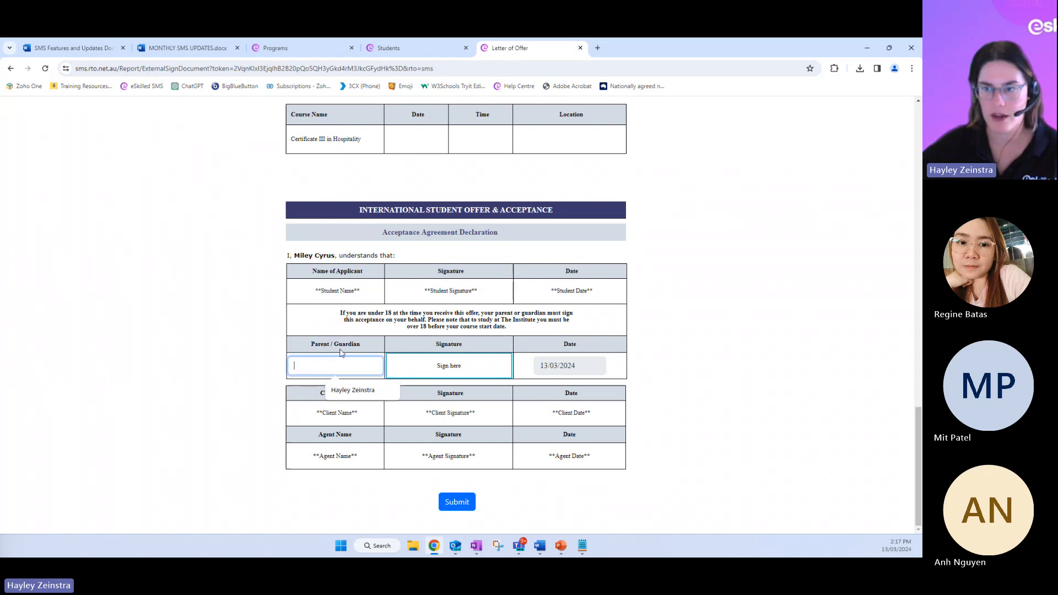
left_click(418, 366)
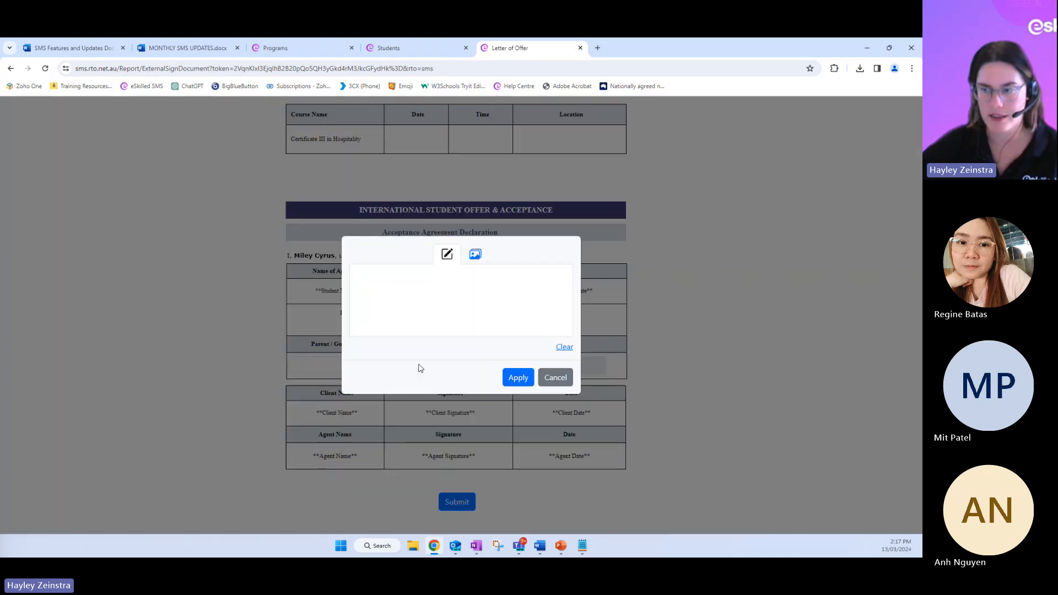
left_click(555, 377)
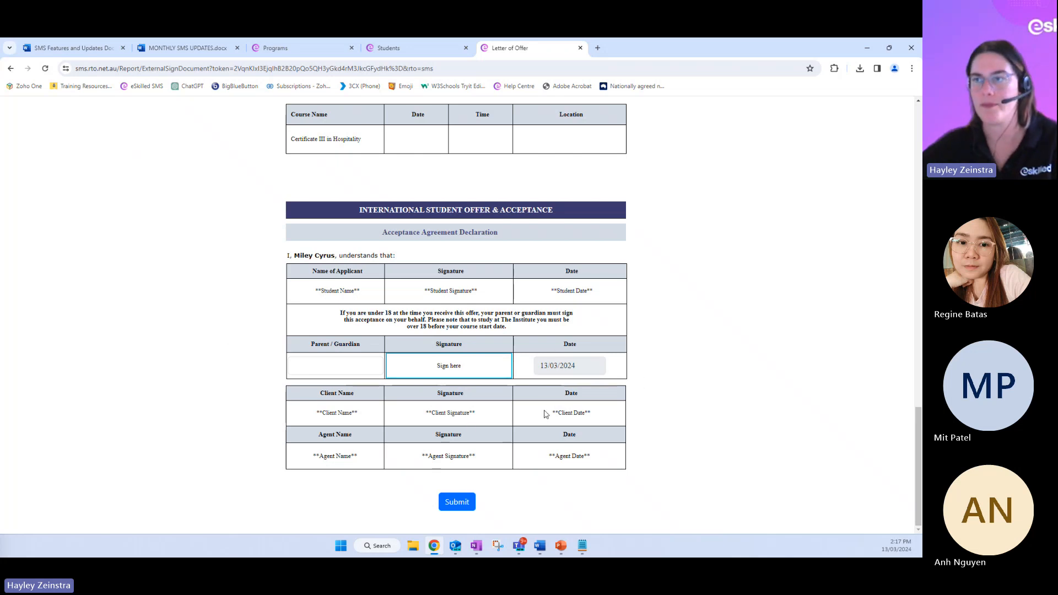
left_click(580, 48)
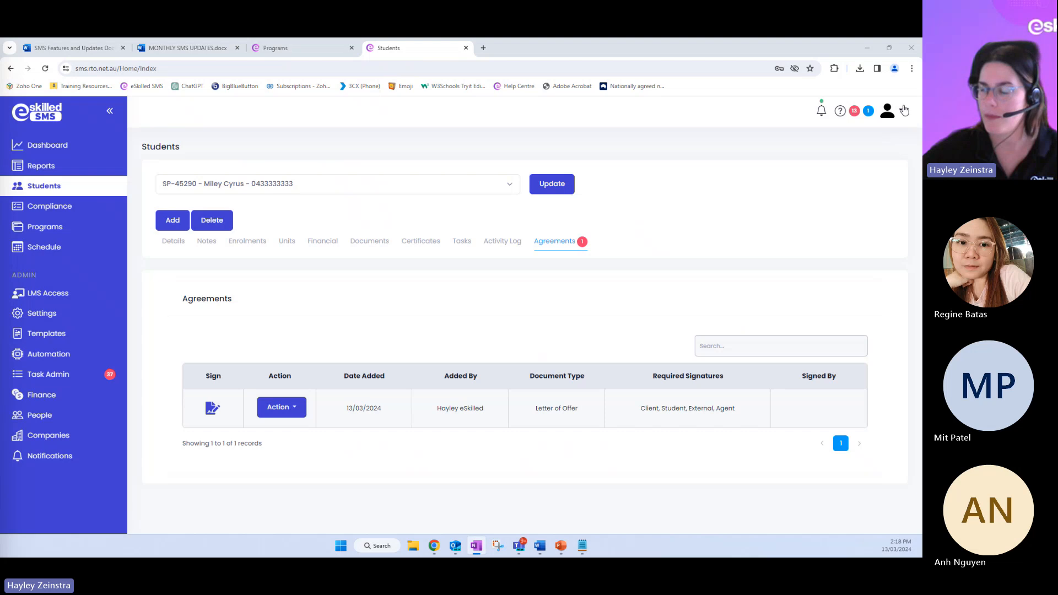
Copy the student's e-mail address from the general information in their details, and log out of the administrator account
left_click(170, 246)
scroll(395, 408, "down", 4)
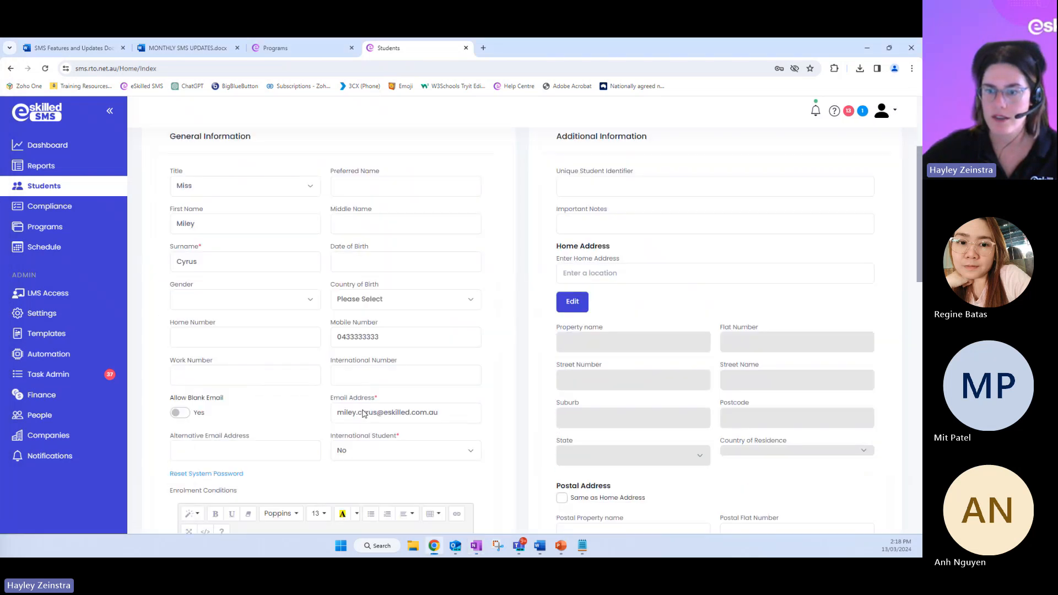
left_click_drag(444, 382, 321, 369)
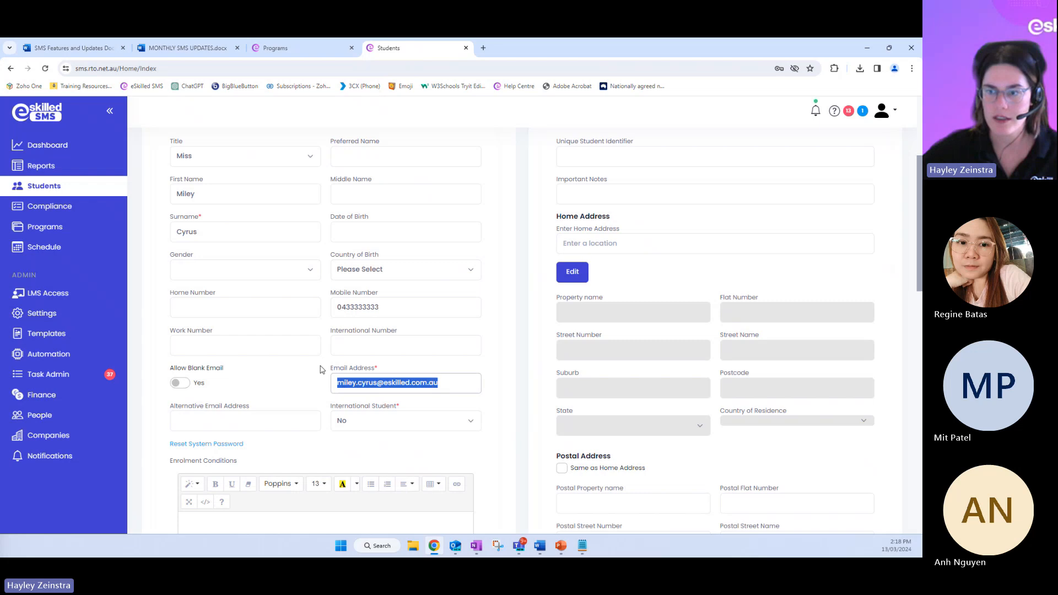
left_click(573, 272)
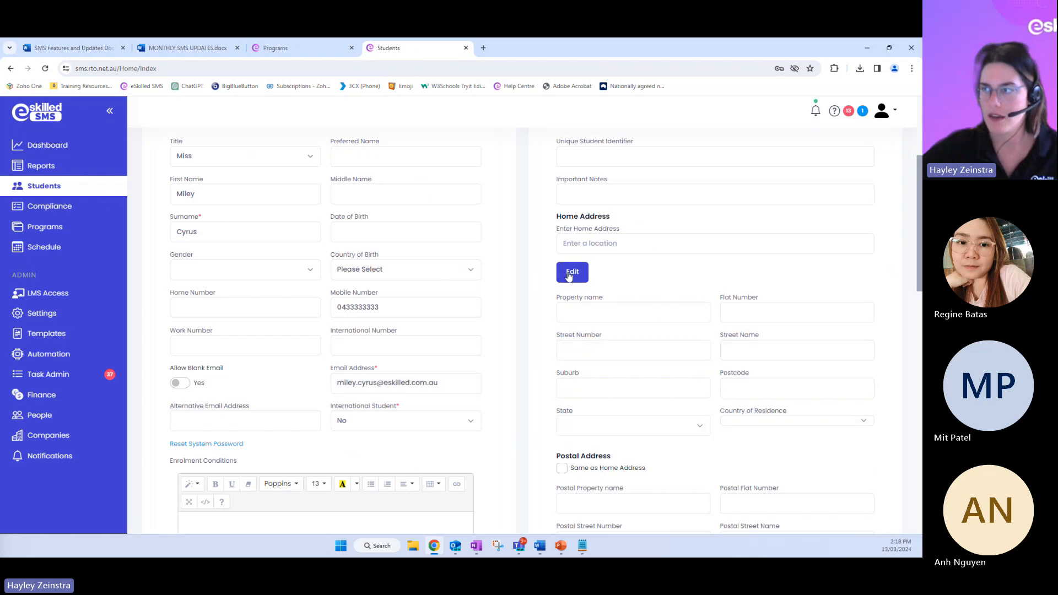
left_click(893, 113)
left_click(817, 275)
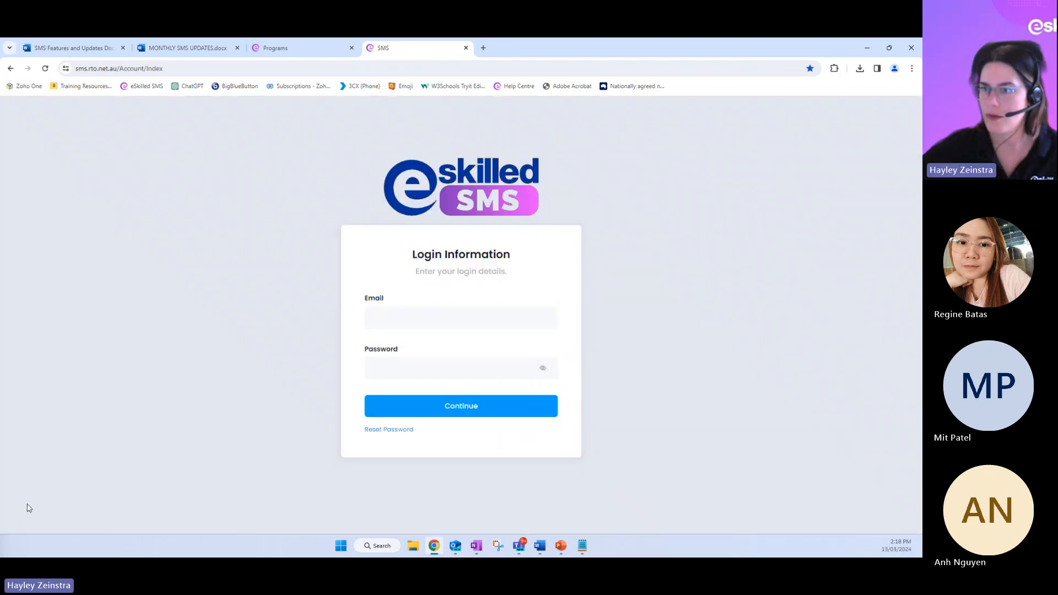
Log in to the student account with the student's e-mail address and account password
key("ctrl+v")
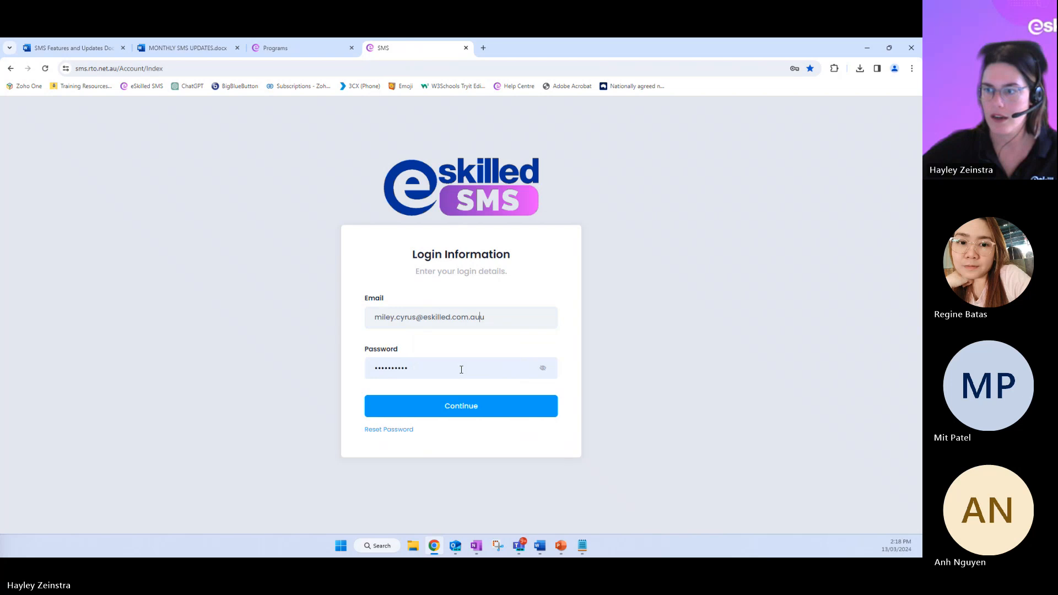
key("BackSpace")
left_click_drag(439, 370, 250, 378)
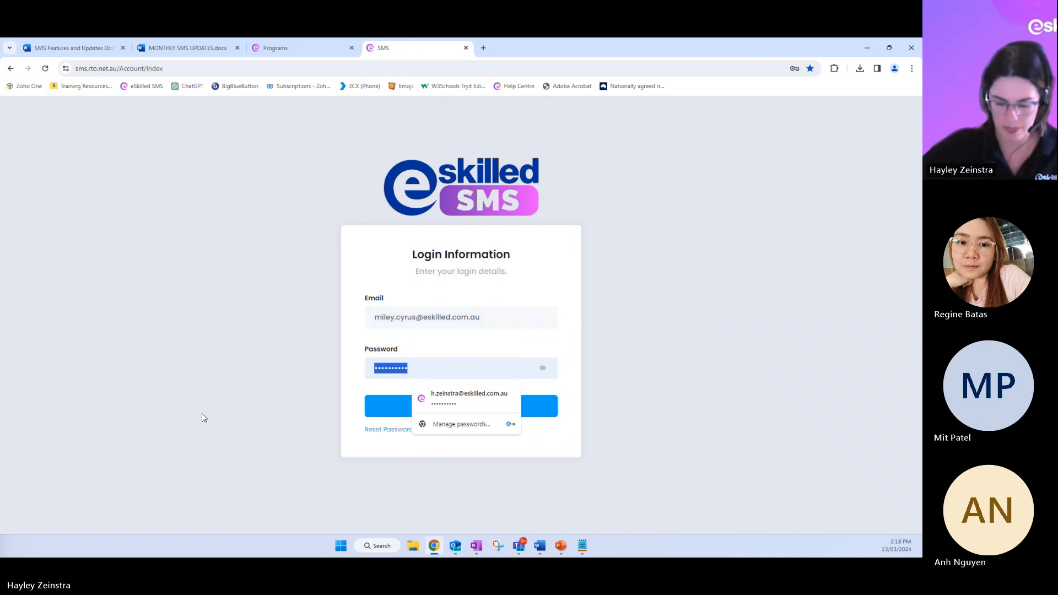
type("••••••••")
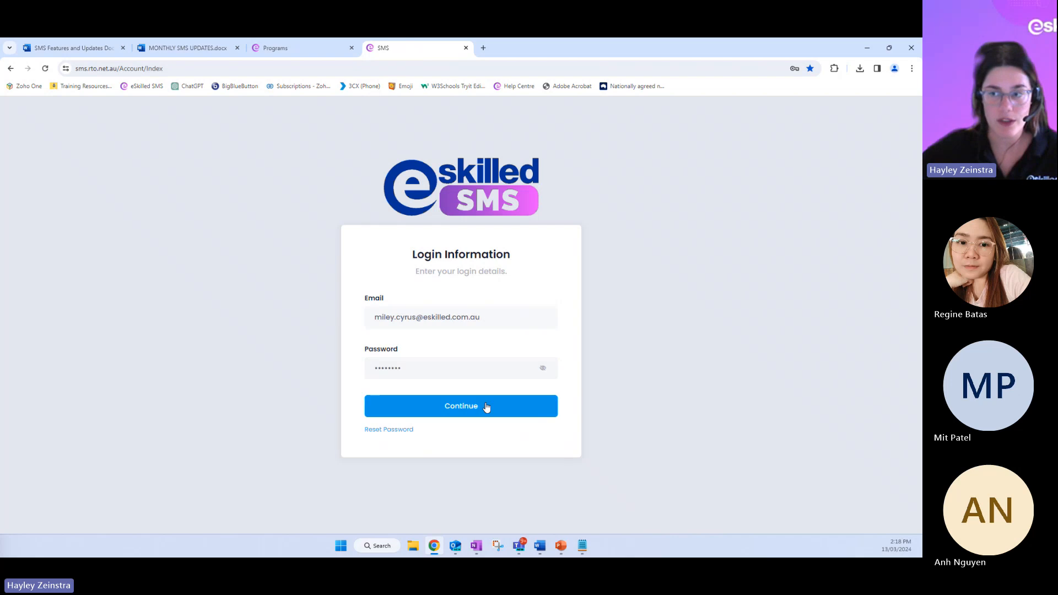
left_click(485, 407)
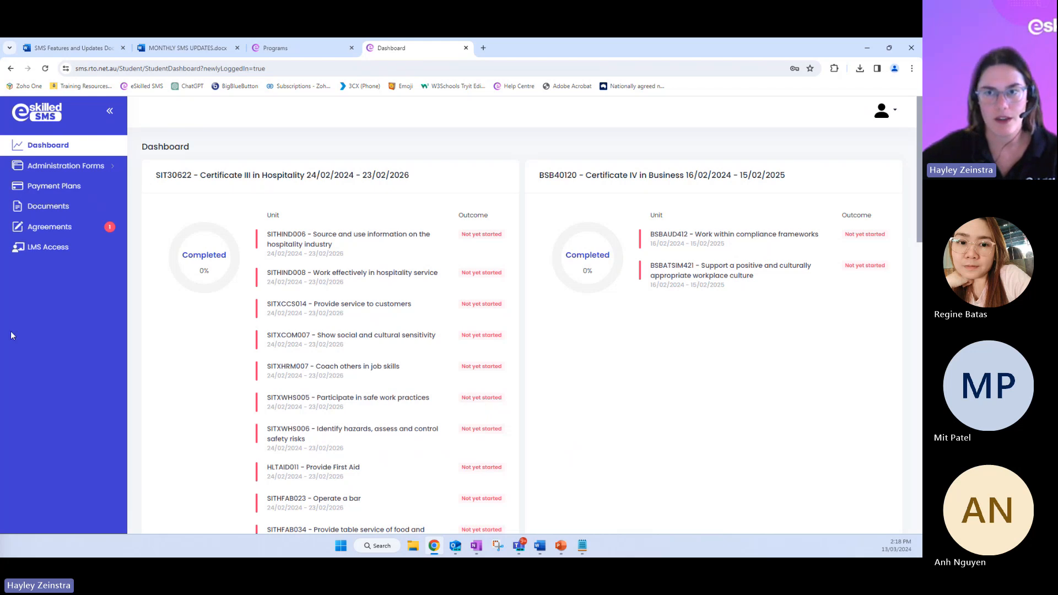
Open the Letter of Offer for signing from the student's agreements and inspect the applicant's name and signature row
left_click(59, 229)
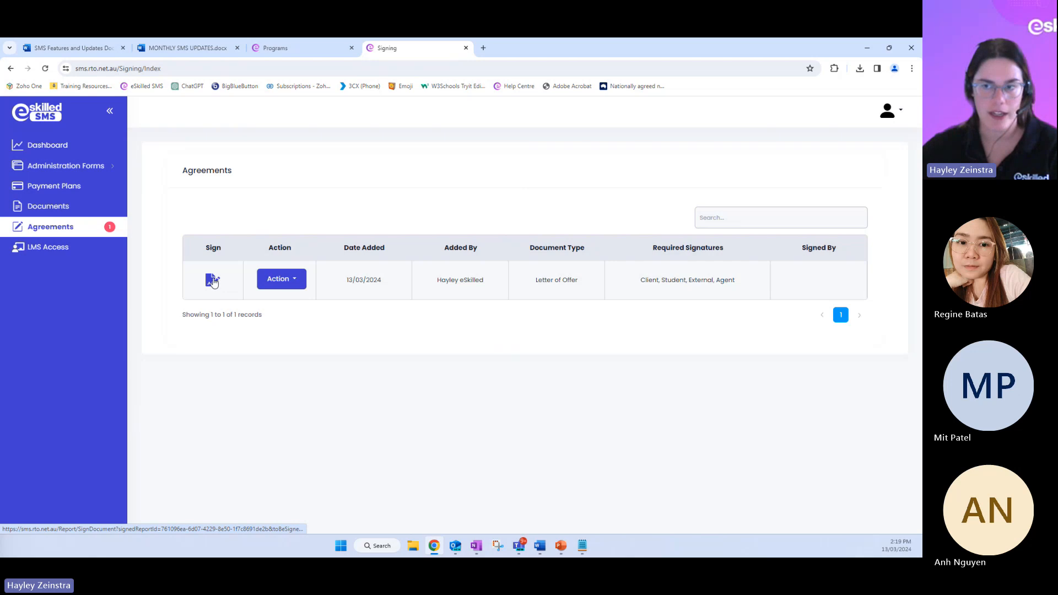
left_click(214, 281)
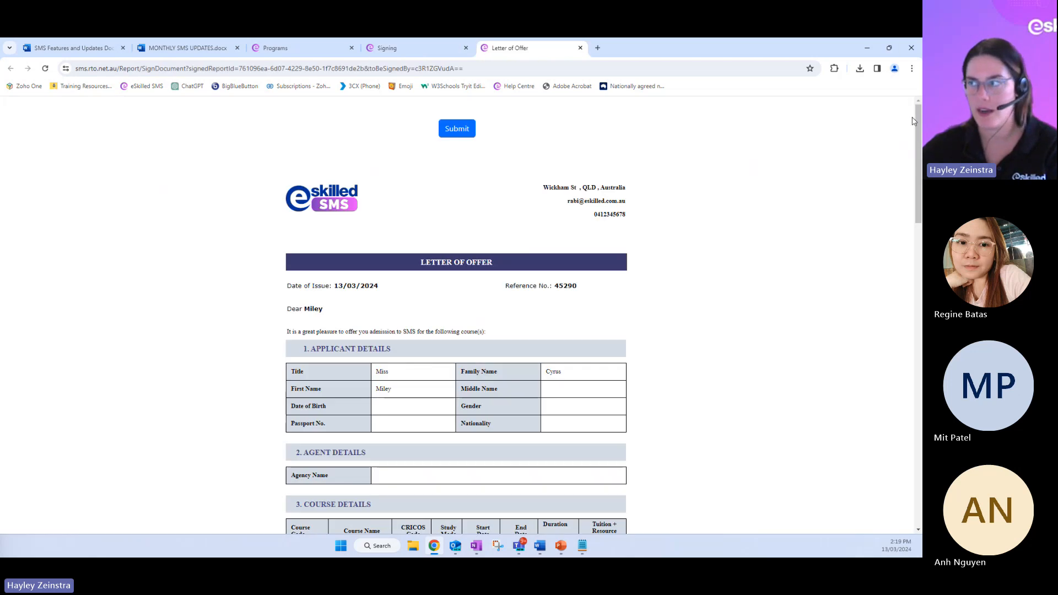
left_click_drag(919, 105, 919, 449)
left_click(314, 293)
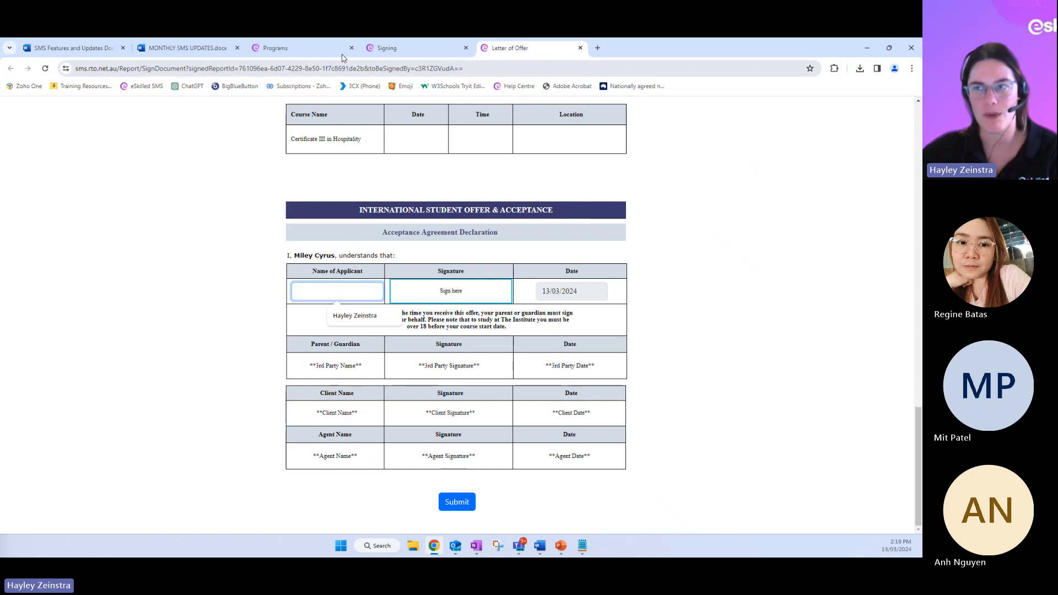
Return to the student's agreements page, log out, and log back in with the saved administrator credentials
left_click(388, 48)
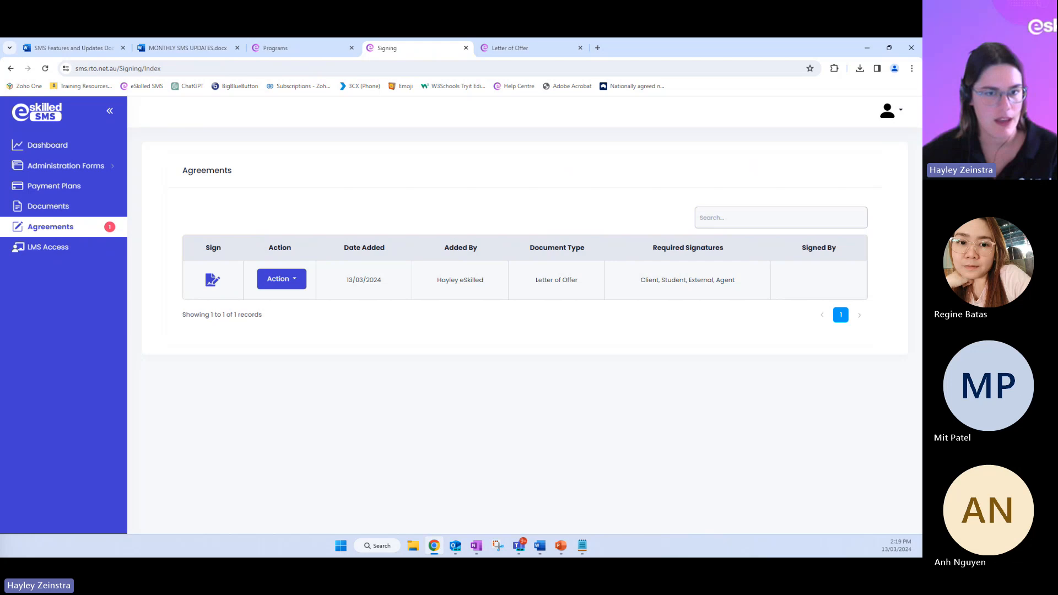
left_click(891, 111)
left_click(870, 156)
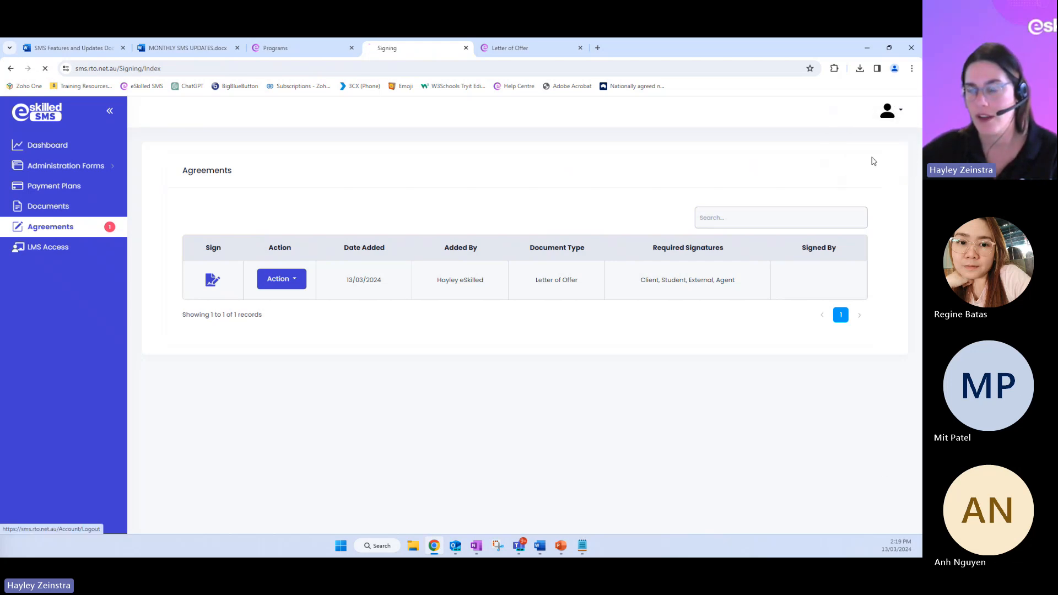
left_click(435, 411)
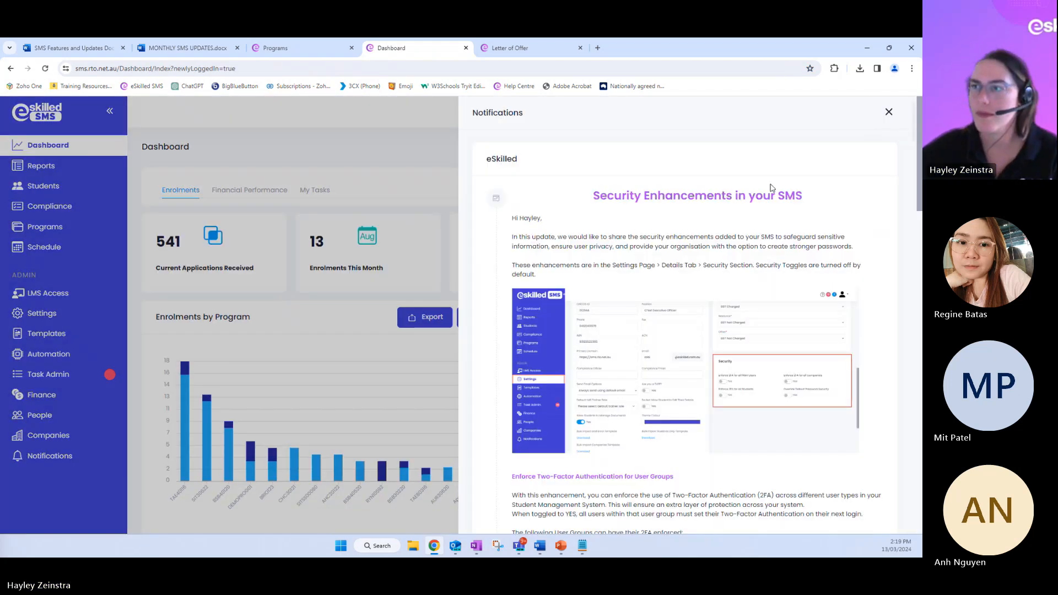
left_click(887, 113)
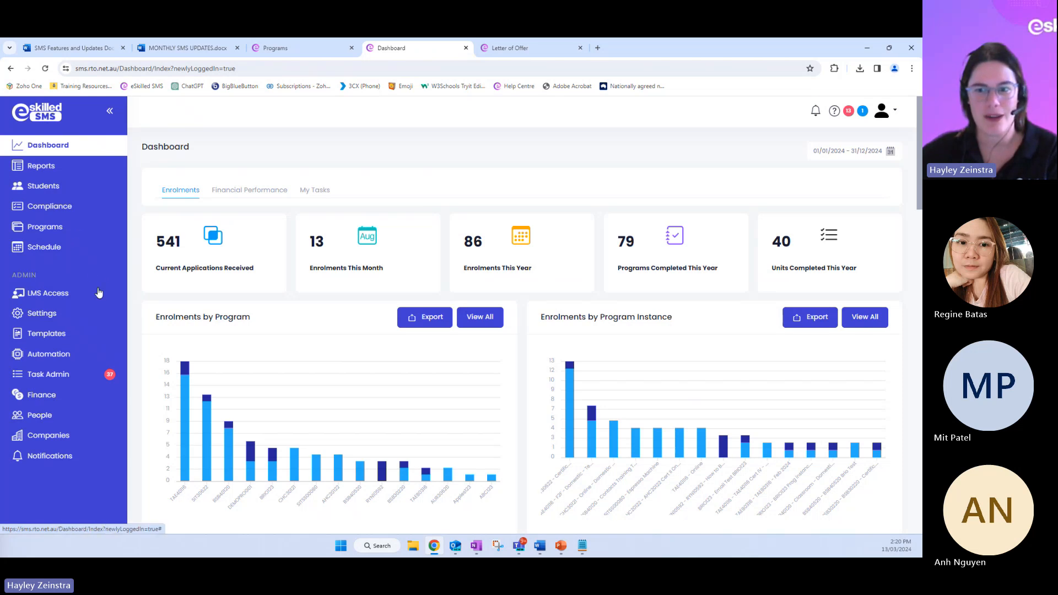
Open the Agreements report and search for agreements with the status All
left_click(54, 172)
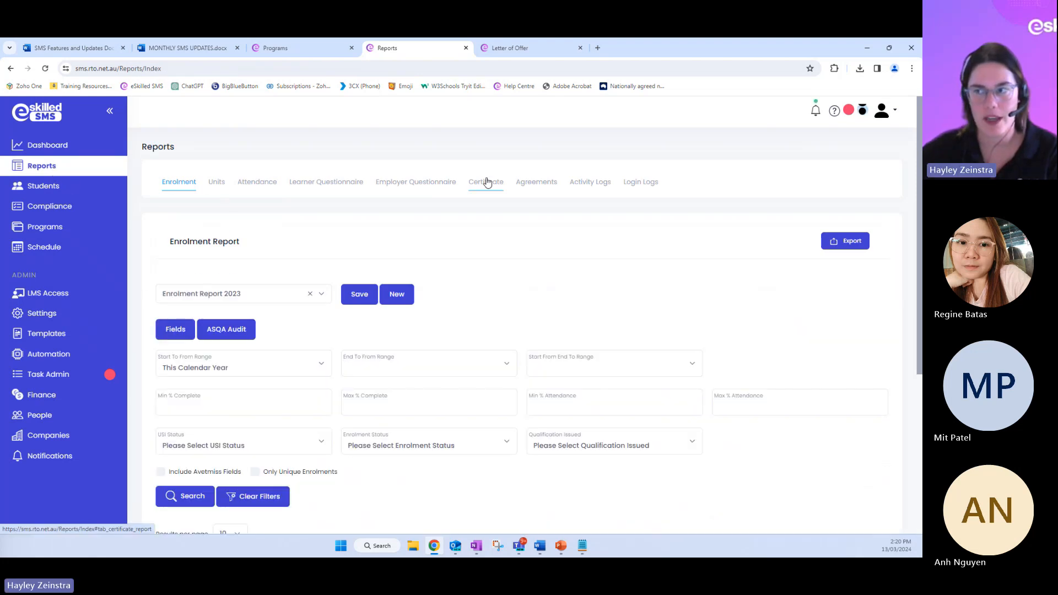
left_click(545, 187)
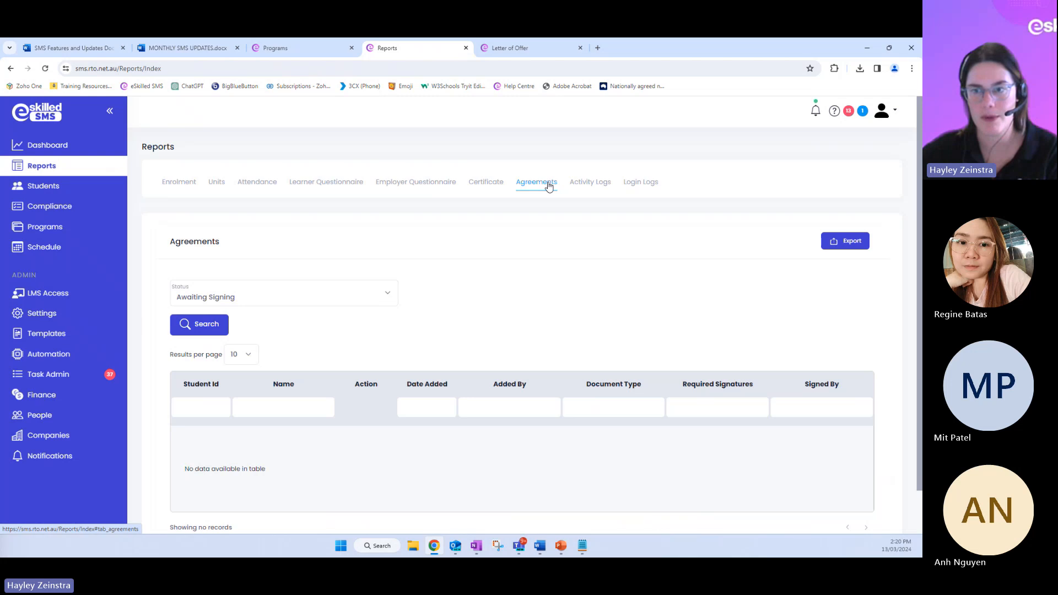
scroll(472, 313, "down", 1)
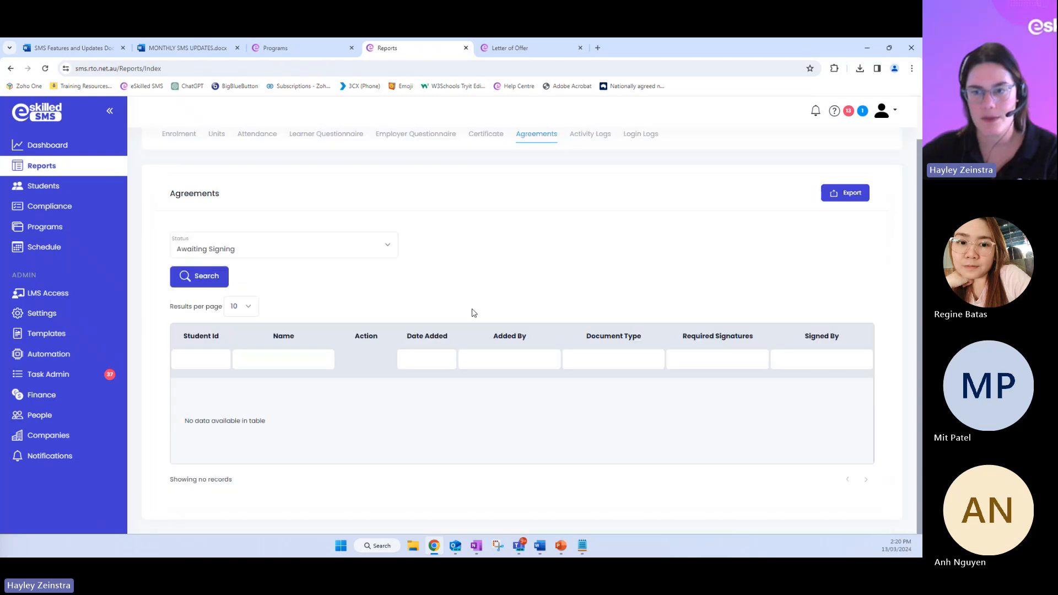
left_click(238, 245)
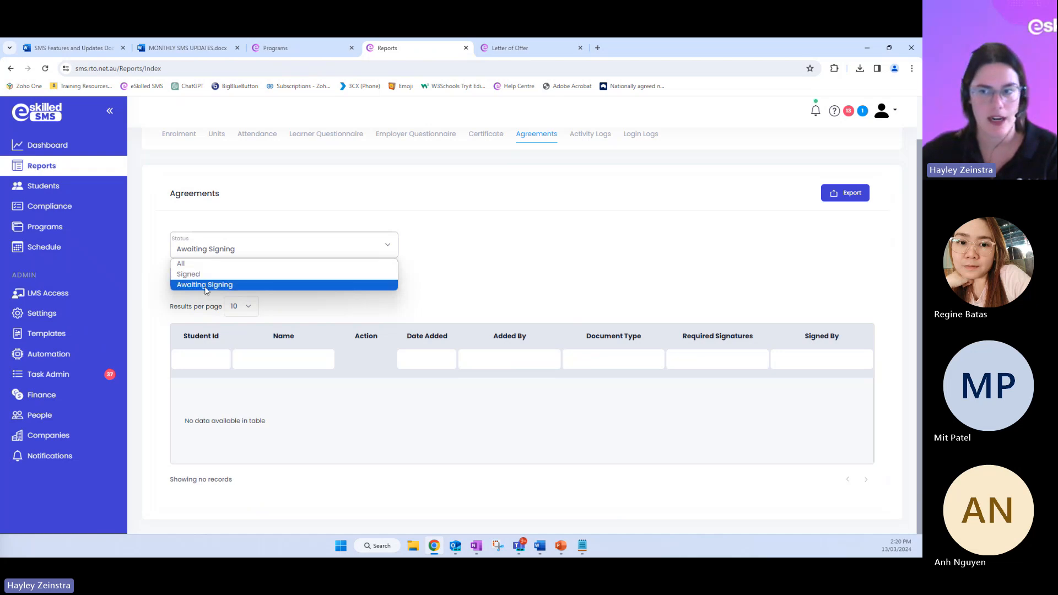
left_click(200, 264)
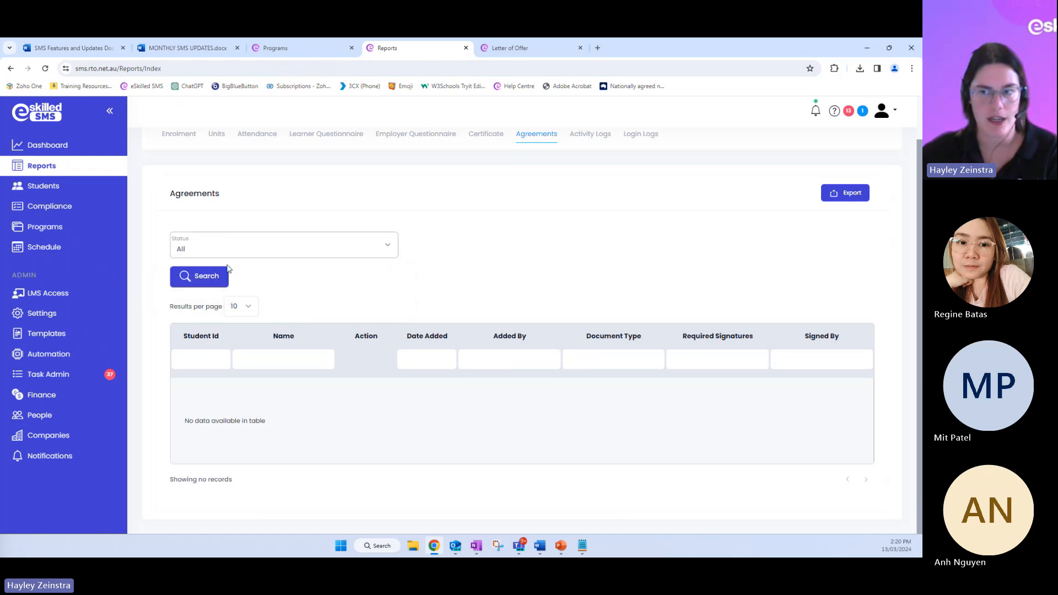
left_click(202, 282)
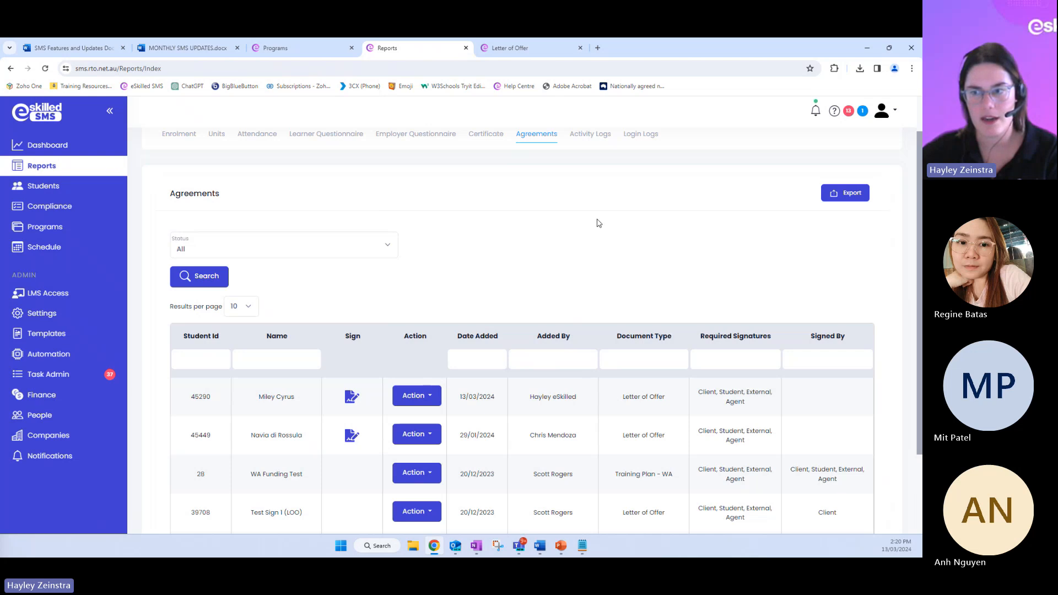
Review the agreements report for each student's document type, required signatures and completed signatures, ending at the Name column filter
scroll(599, 224, "down", 2)
left_click_drag(267, 291, 303, 293)
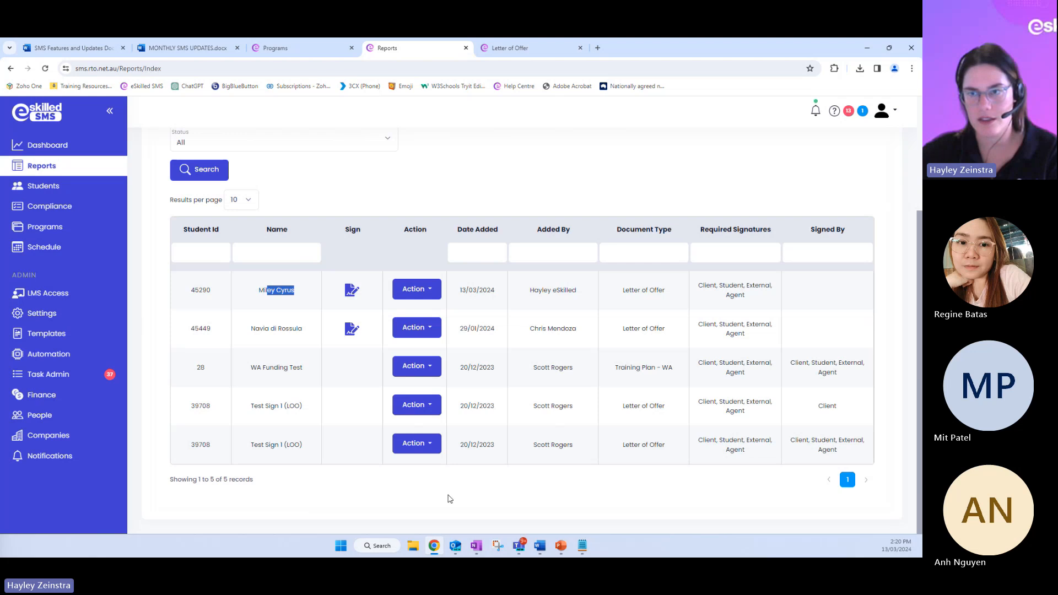
scroll(188, 237, "up", 1)
scroll(189, 244, "up", 2)
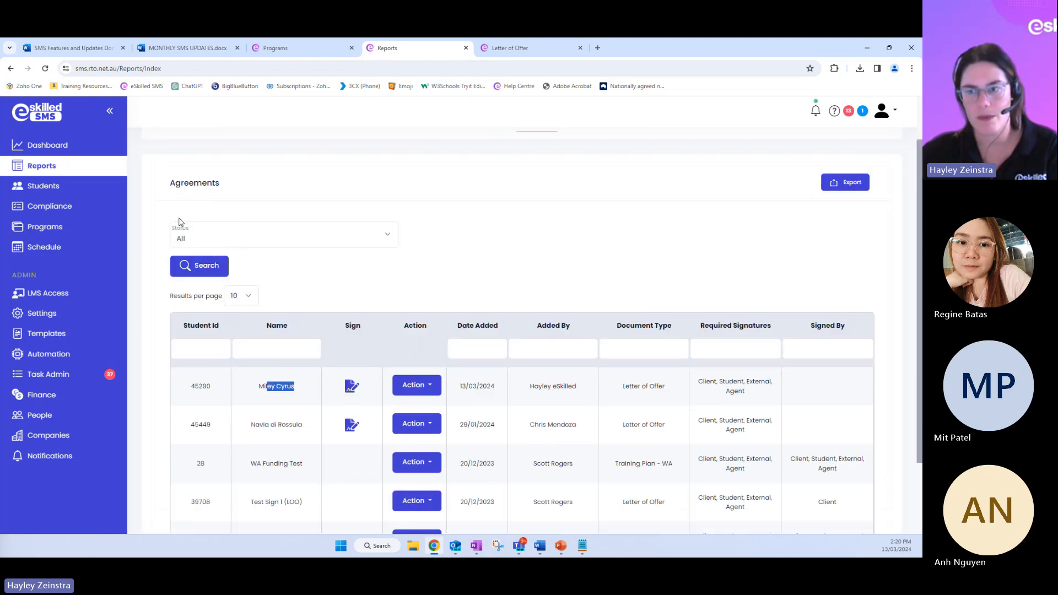
left_click(451, 267)
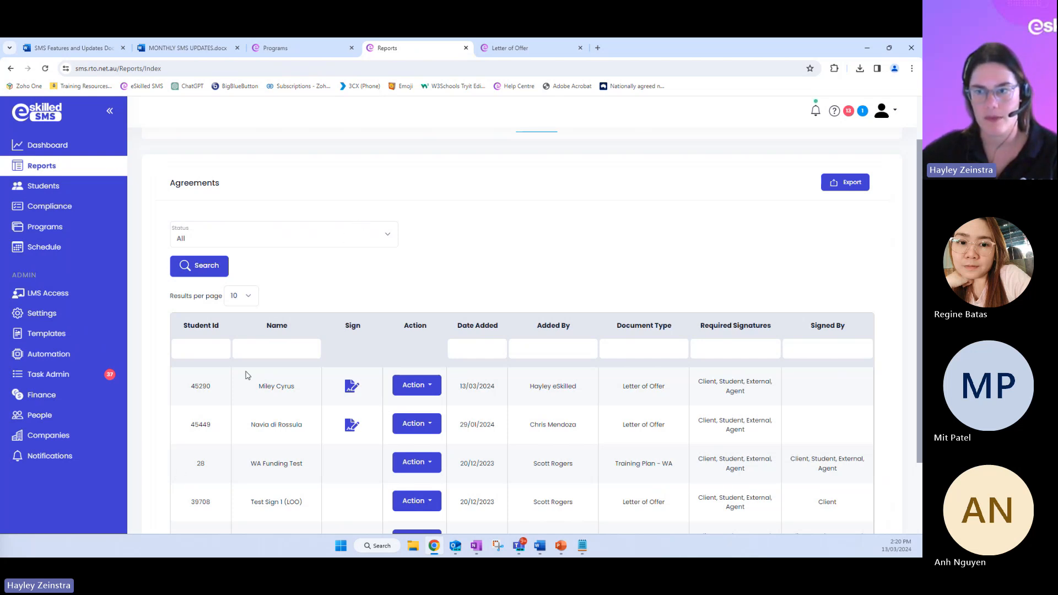
left_click(292, 350)
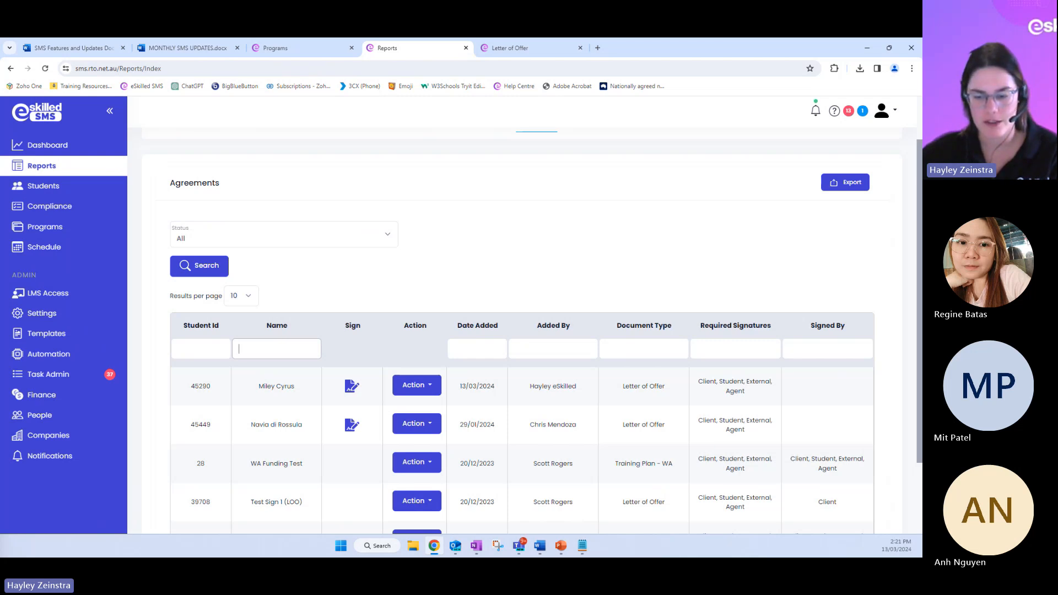
Switch to PowerPoint, resume the slideshow from the Document Signing slide and advance to the Elective Unit Selection explanation
key("alt+Tab")
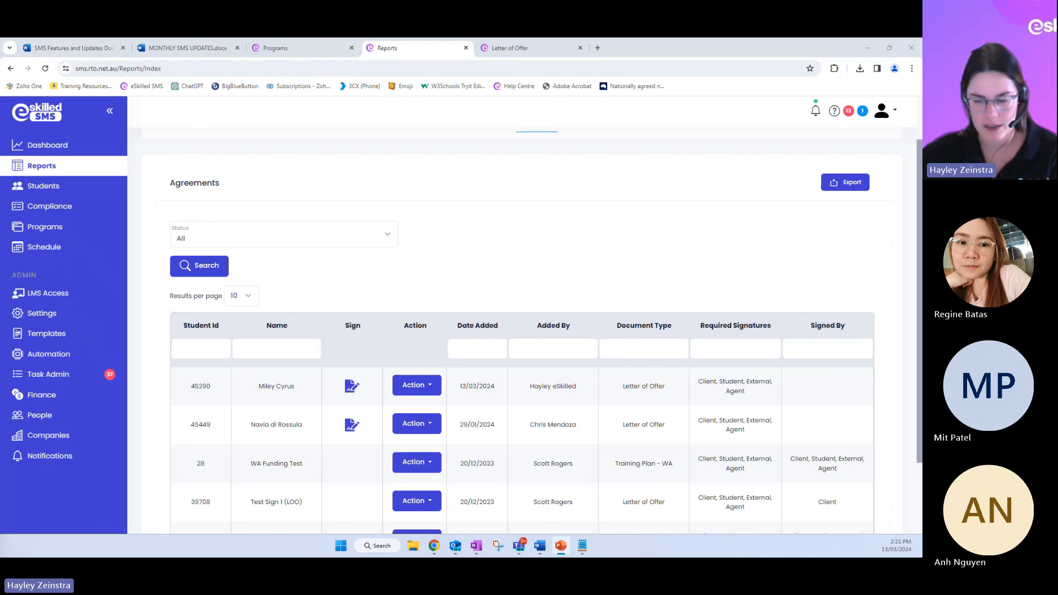
key("shift+F5")
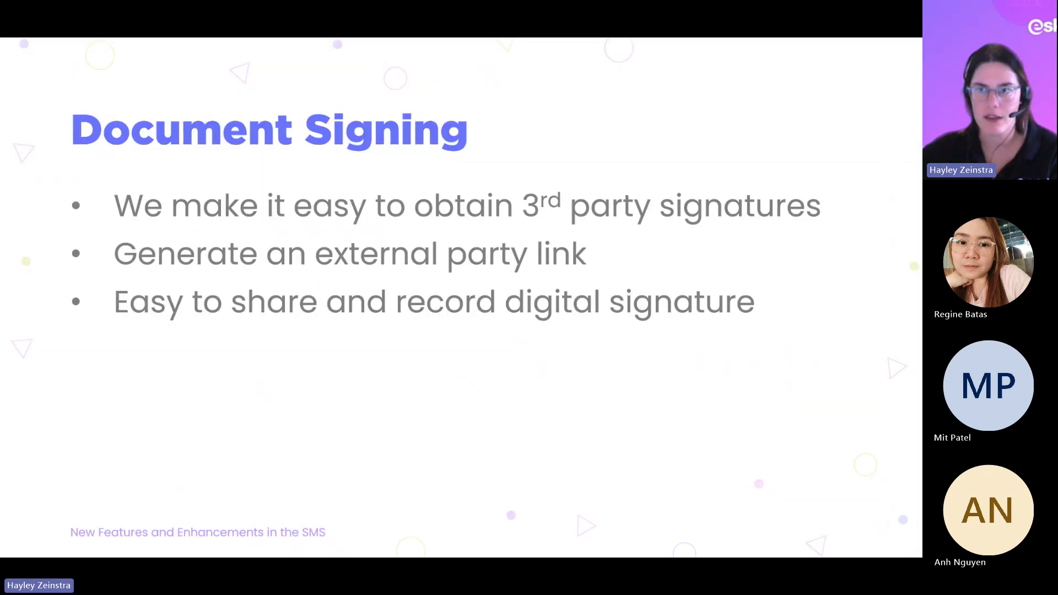
key("Right")
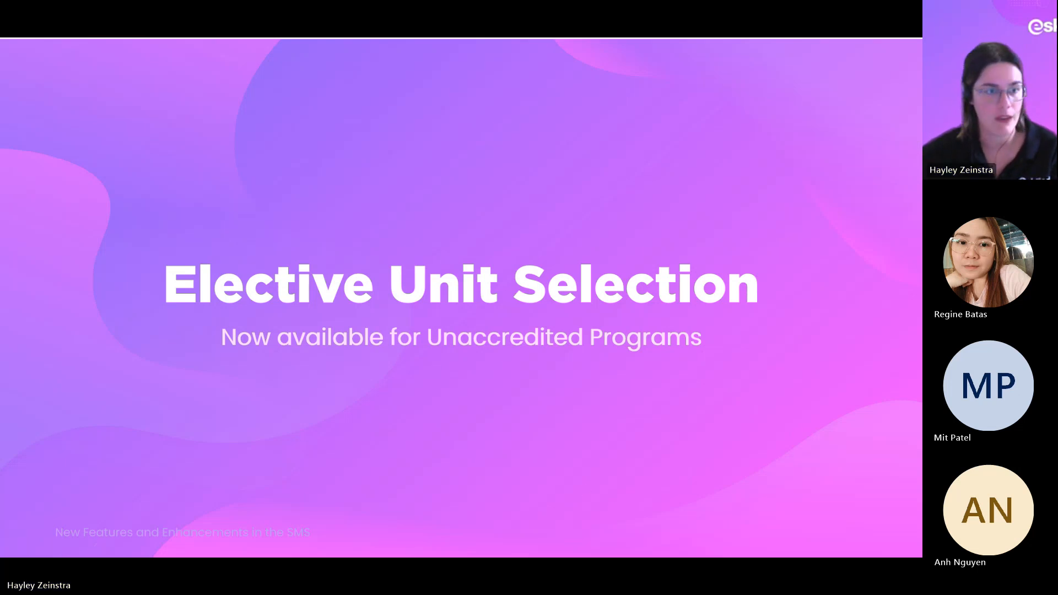
key("Right")
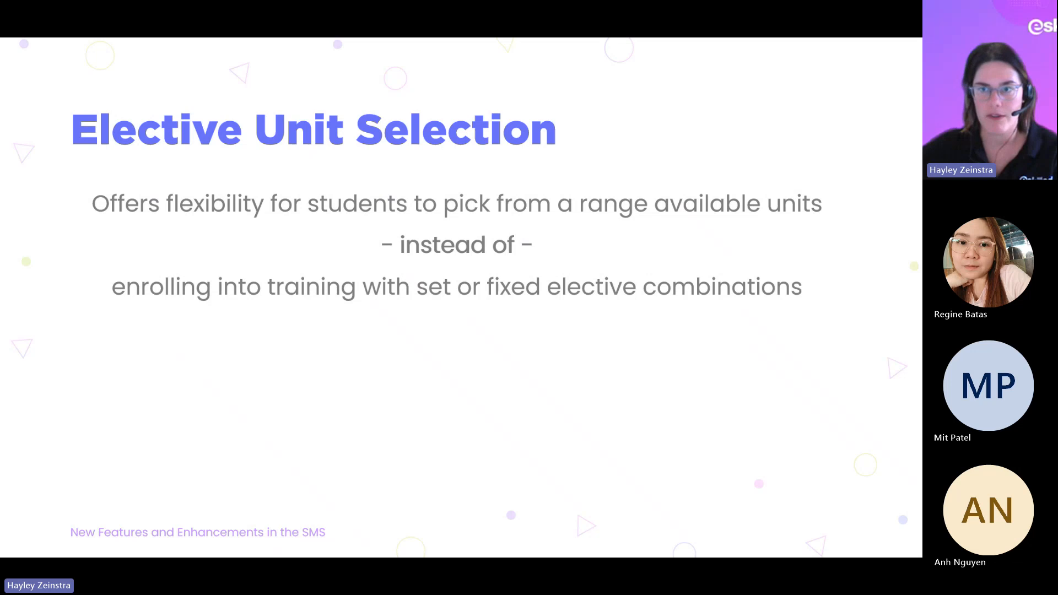
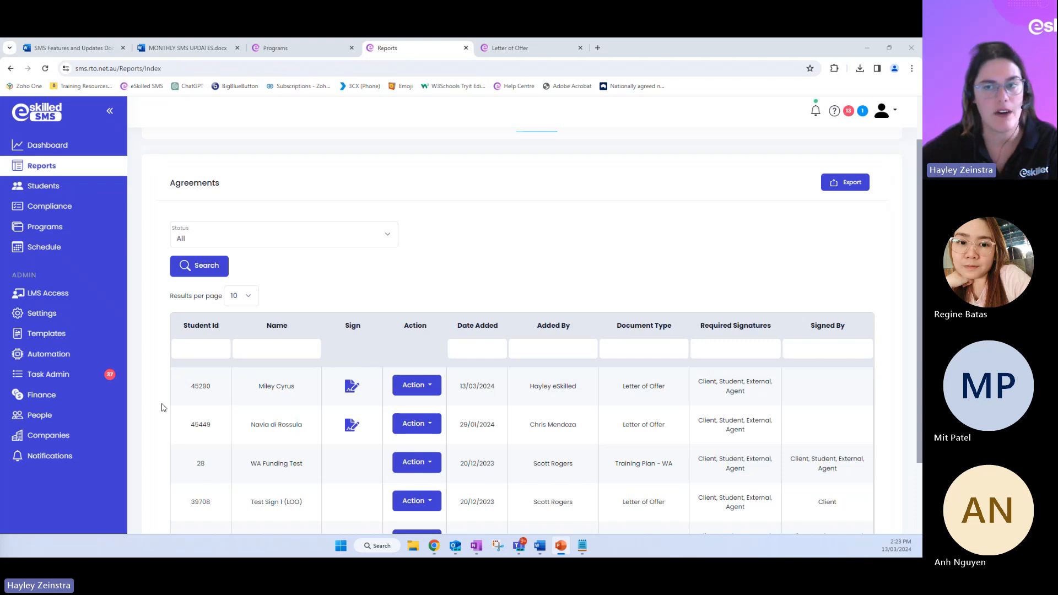
Open Programs, find the unit Apple1 - Part 1 - How to Pick Apples by searching "apple", and review its scope information
left_click(37, 232)
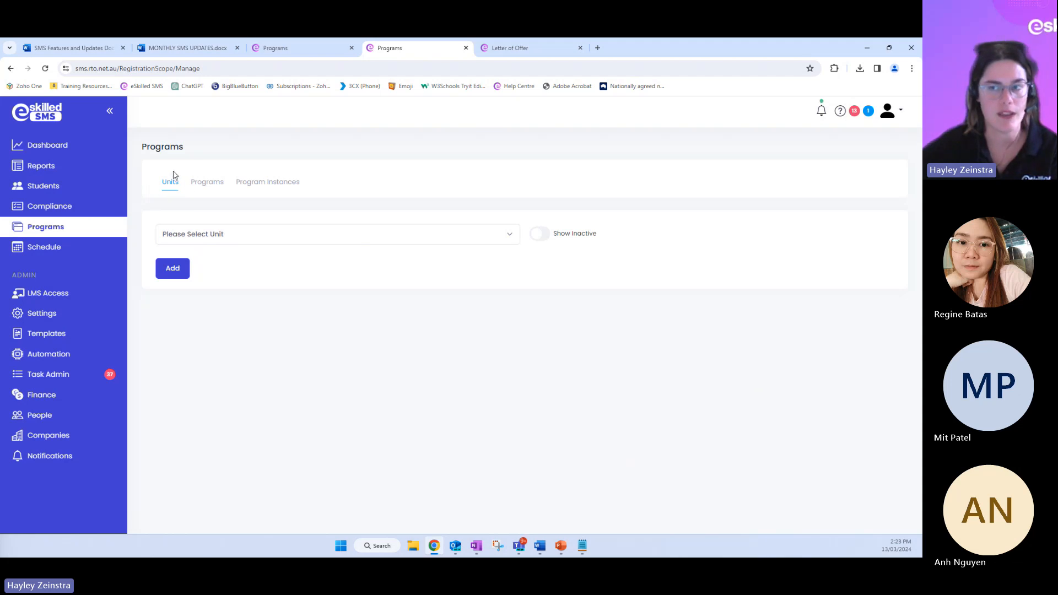
left_click(175, 236)
type("apple")
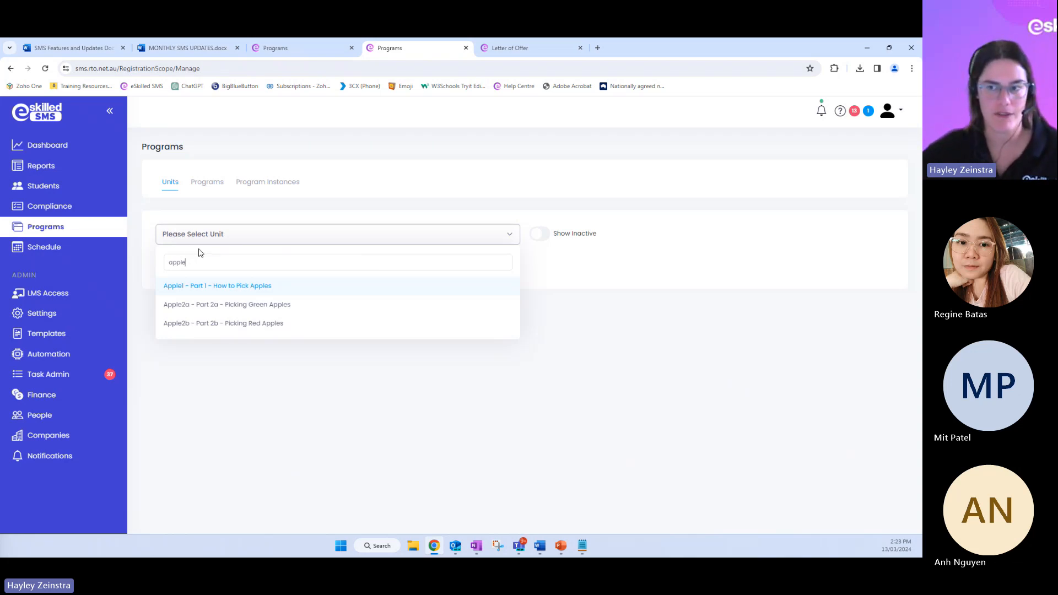
left_click(200, 291)
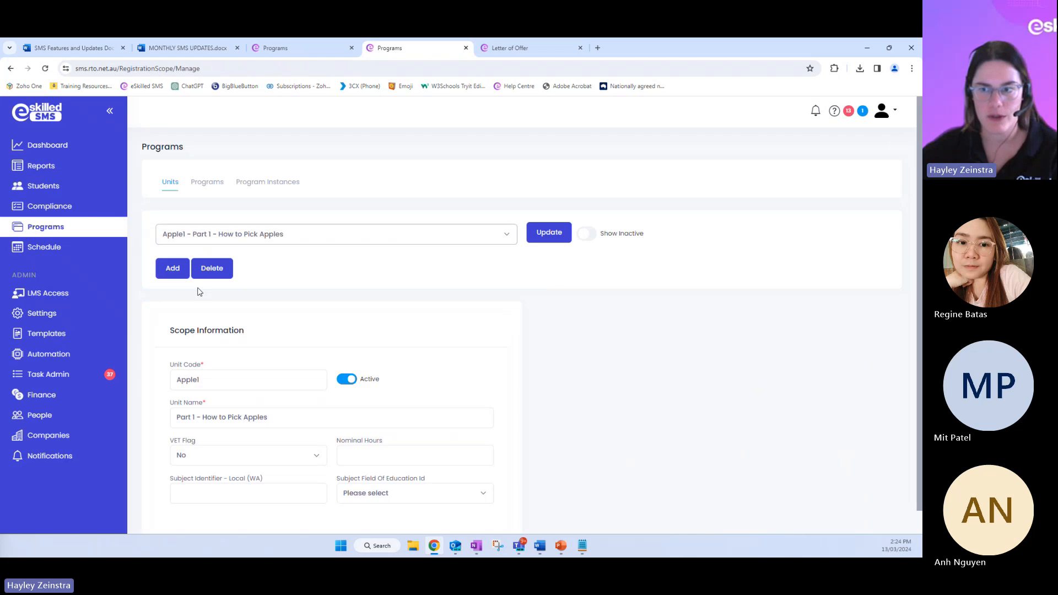
scroll(245, 373, "down", 1)
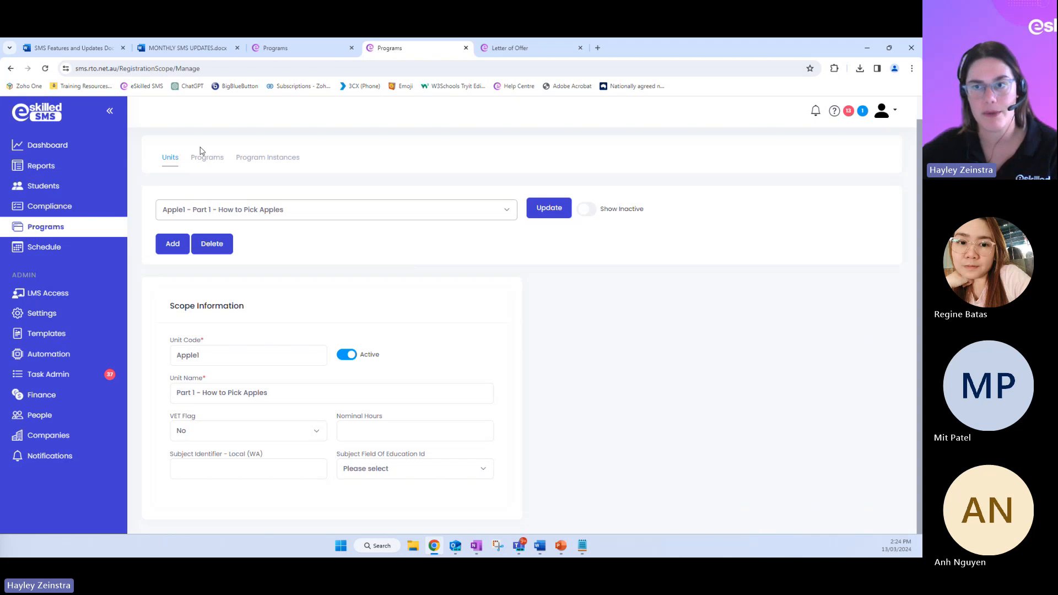
Find the program 2594 - Apples123 - How to Pick Apples by searching "apple" and review its details and assigned units
left_click(208, 162)
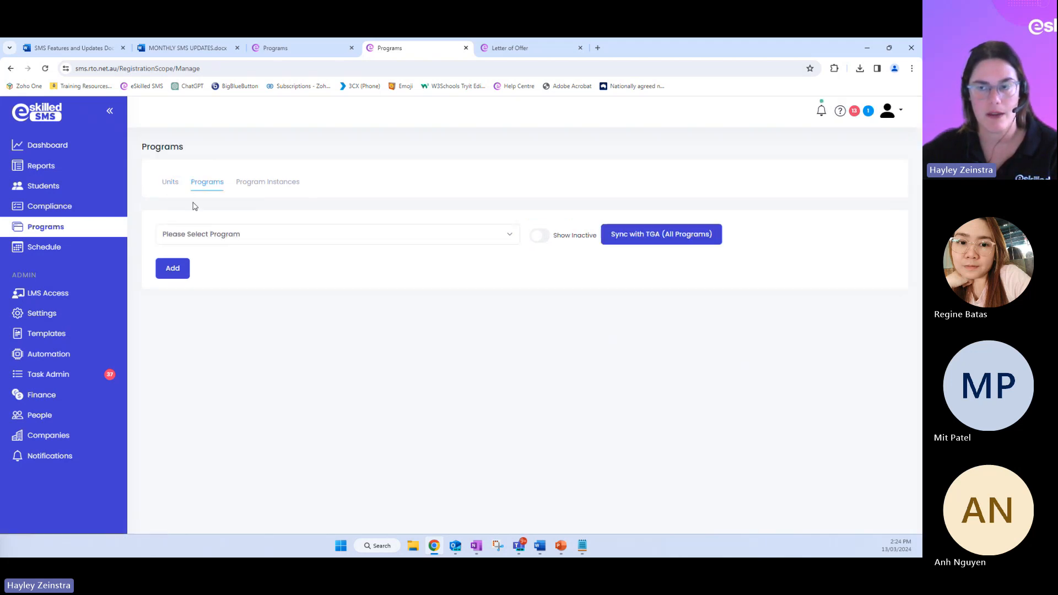
left_click(209, 236)
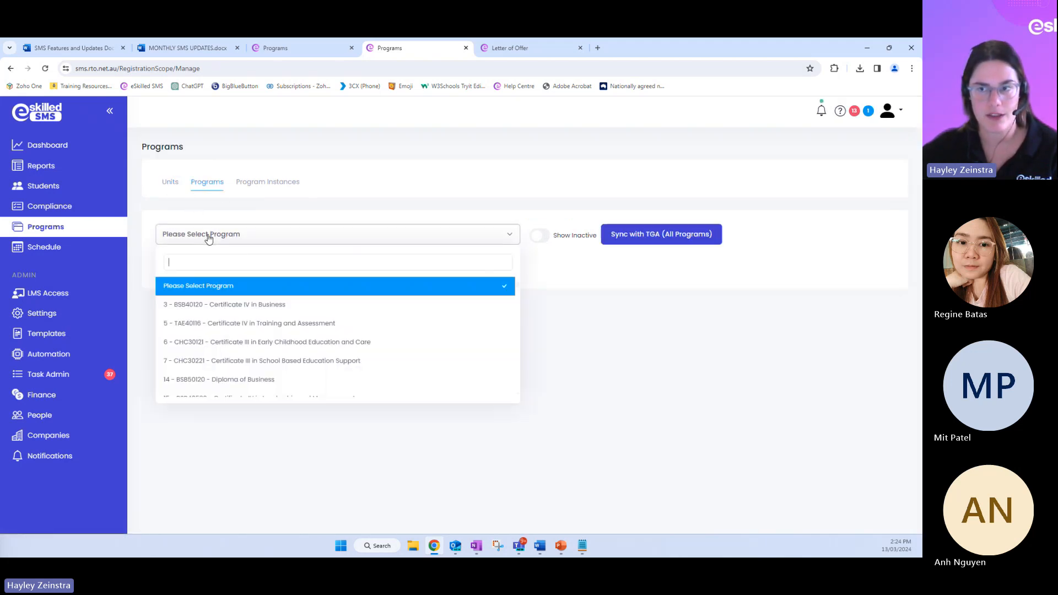
type("apple")
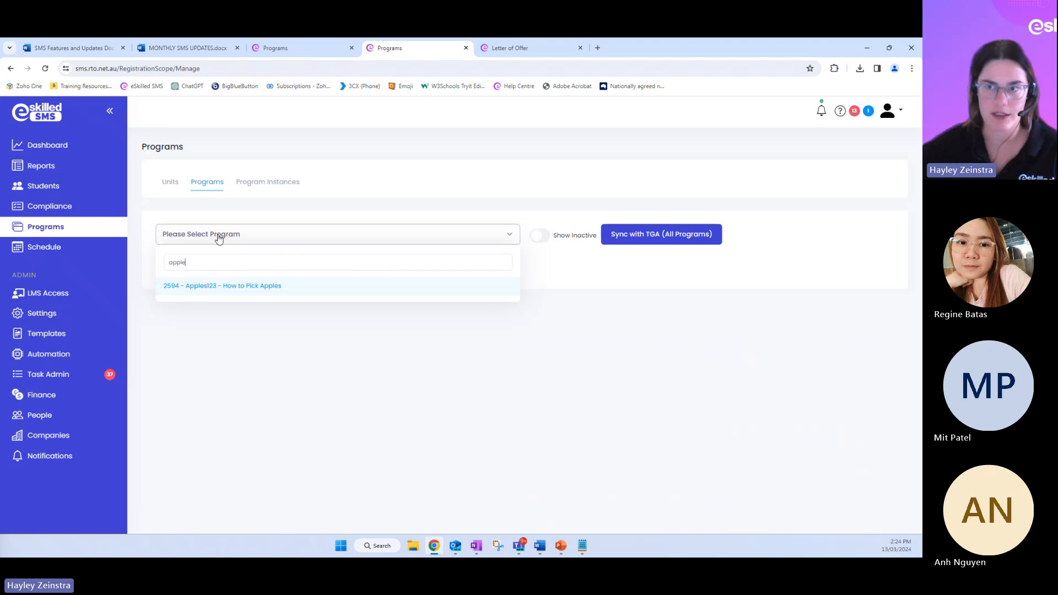
left_click(261, 293)
scroll(268, 296, "down", 1)
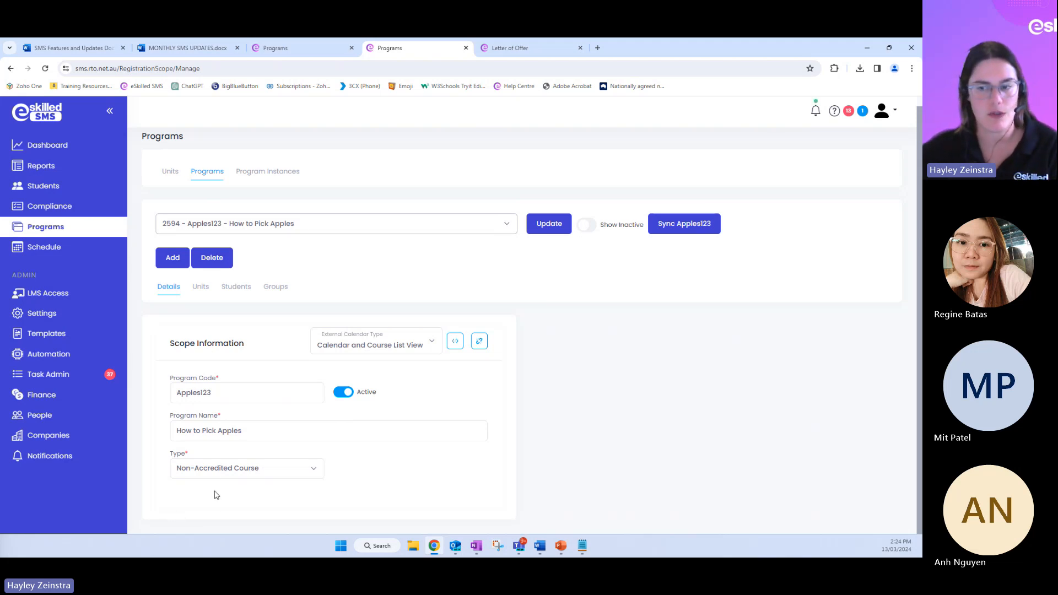
left_click(202, 291)
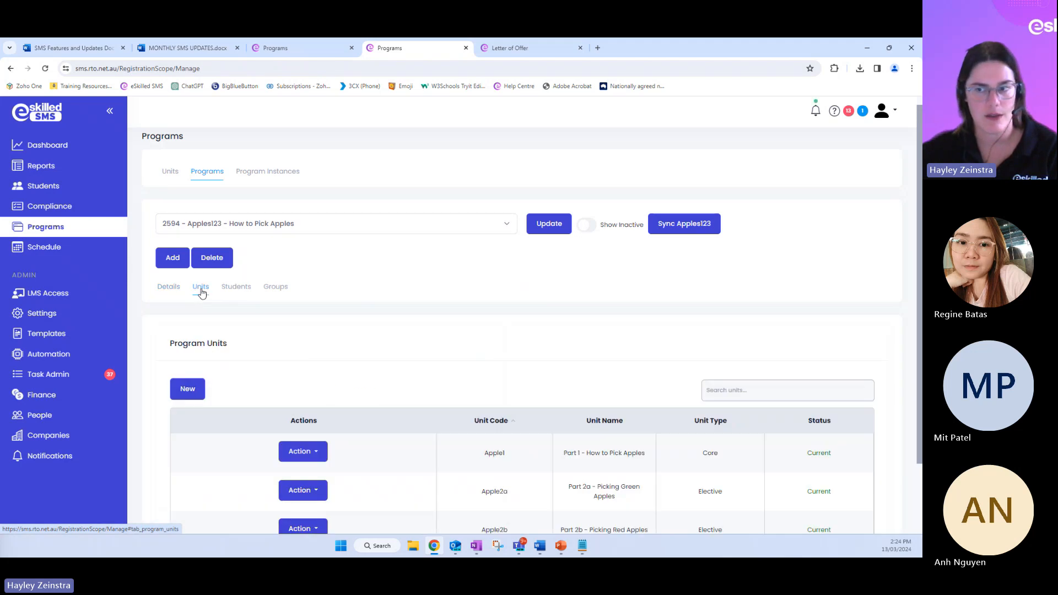
scroll(377, 354, "down", 2)
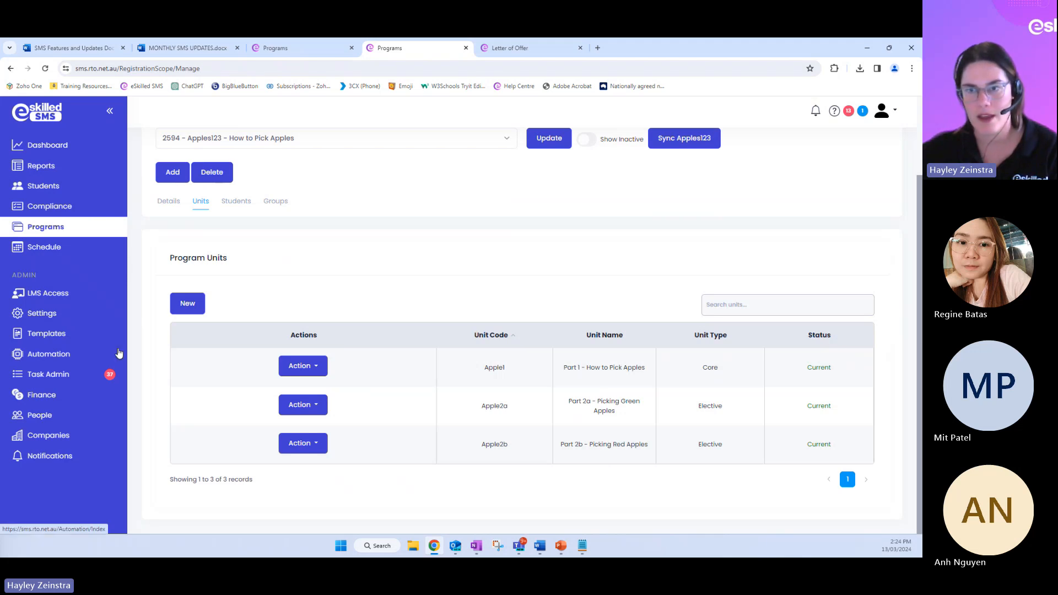
Inspect the unit code and unit type choices in a new program unit entry and close it without creating the unit
left_click(182, 303)
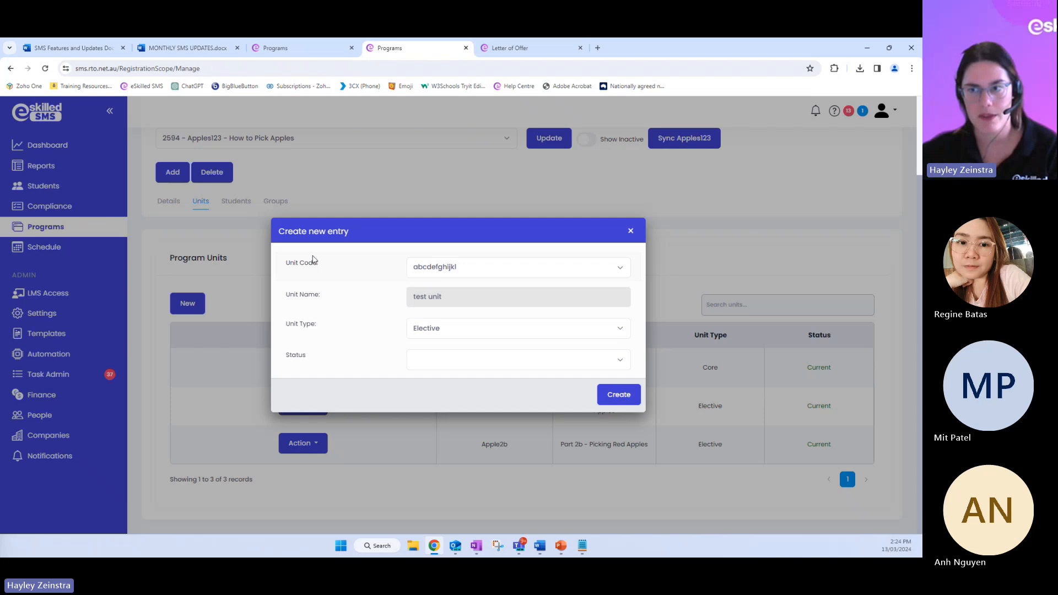
left_click(438, 268)
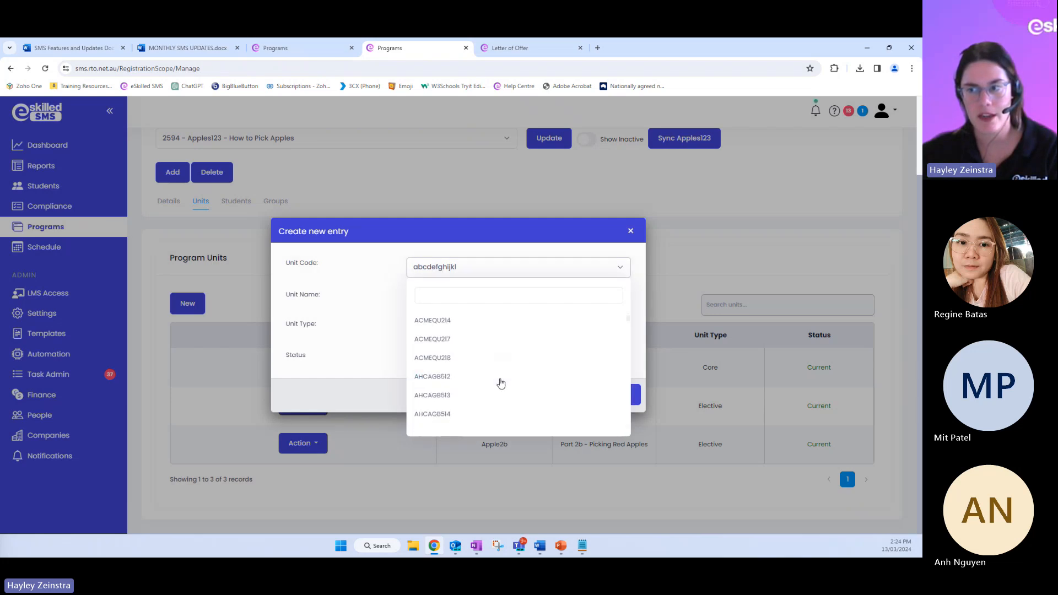
scroll(498, 380, "down", 3)
left_click(368, 280)
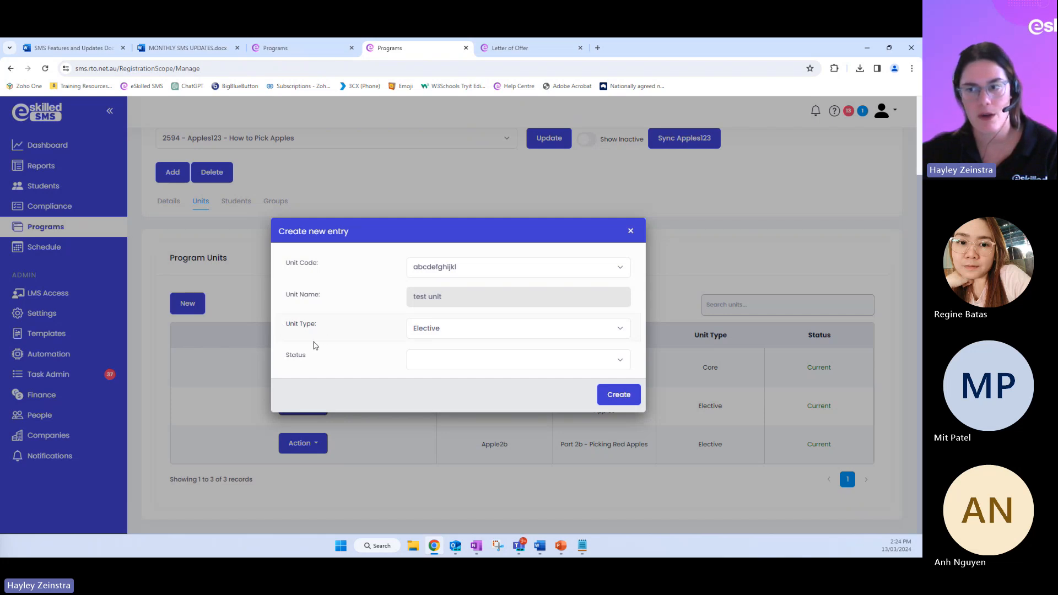
left_click(472, 333)
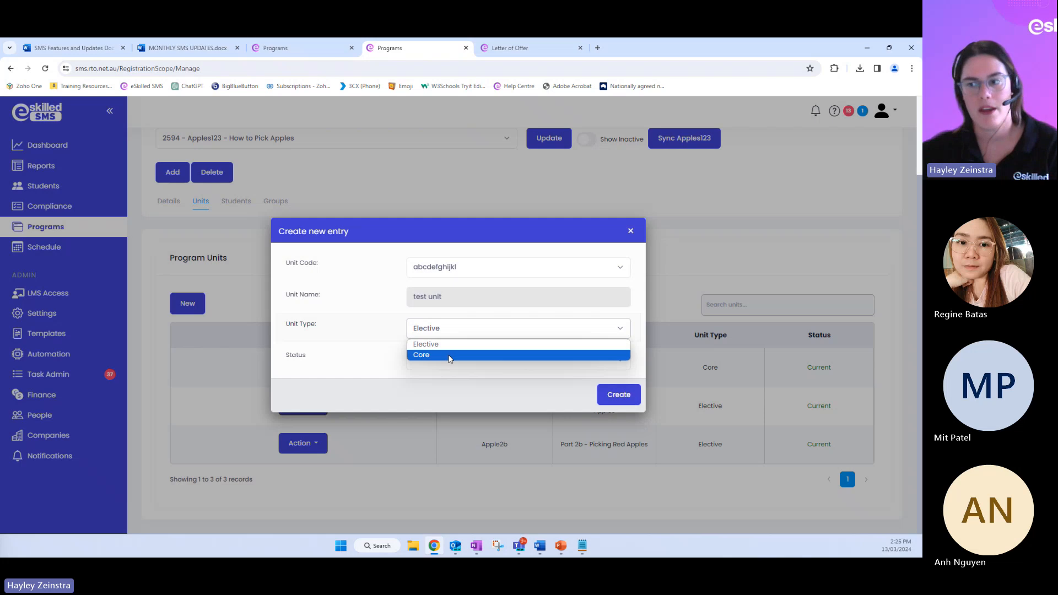
left_click(386, 336)
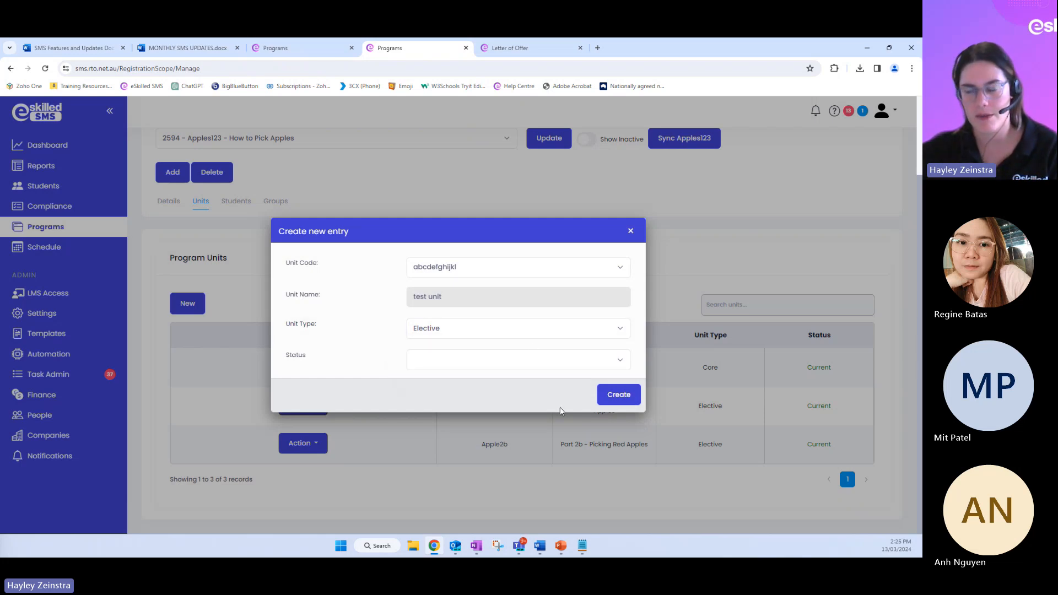
left_click(630, 231)
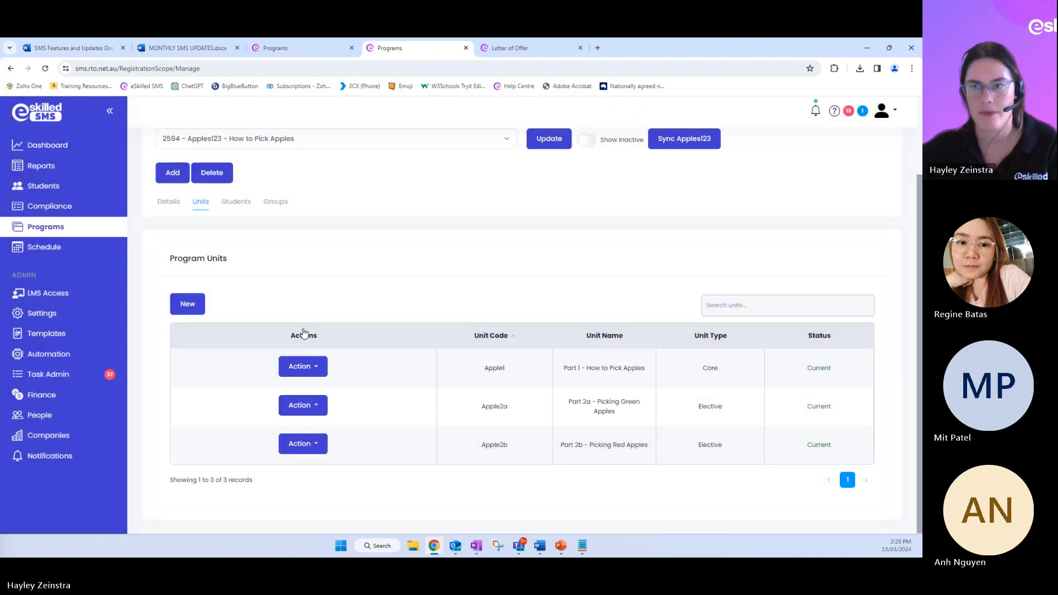
Search the program instances for "apple" and open Apples123 - How To Pick Apples - Dynamic
scroll(303, 333, "up", 2)
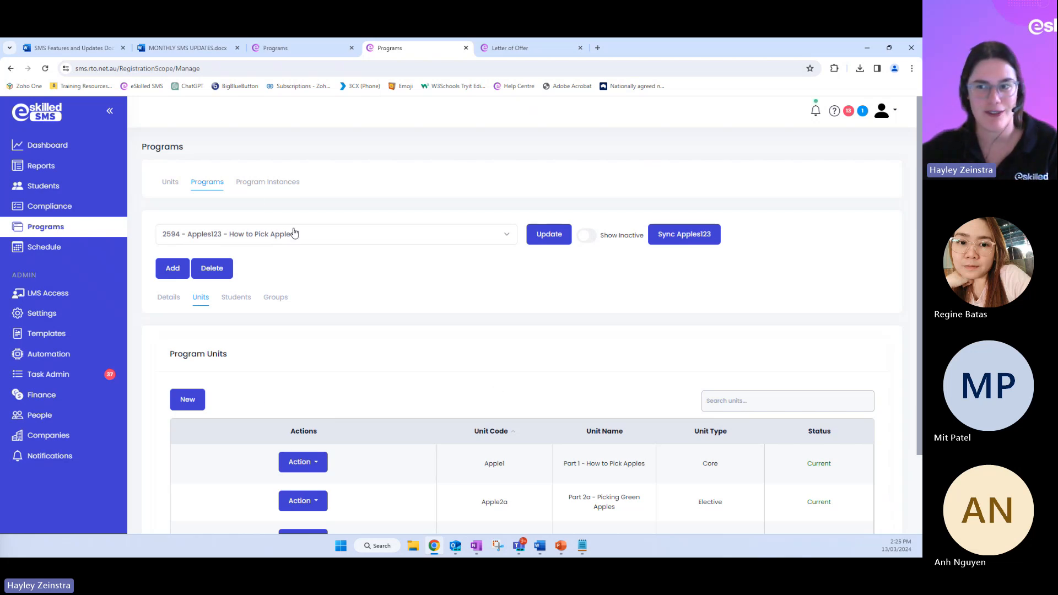
left_click(248, 189)
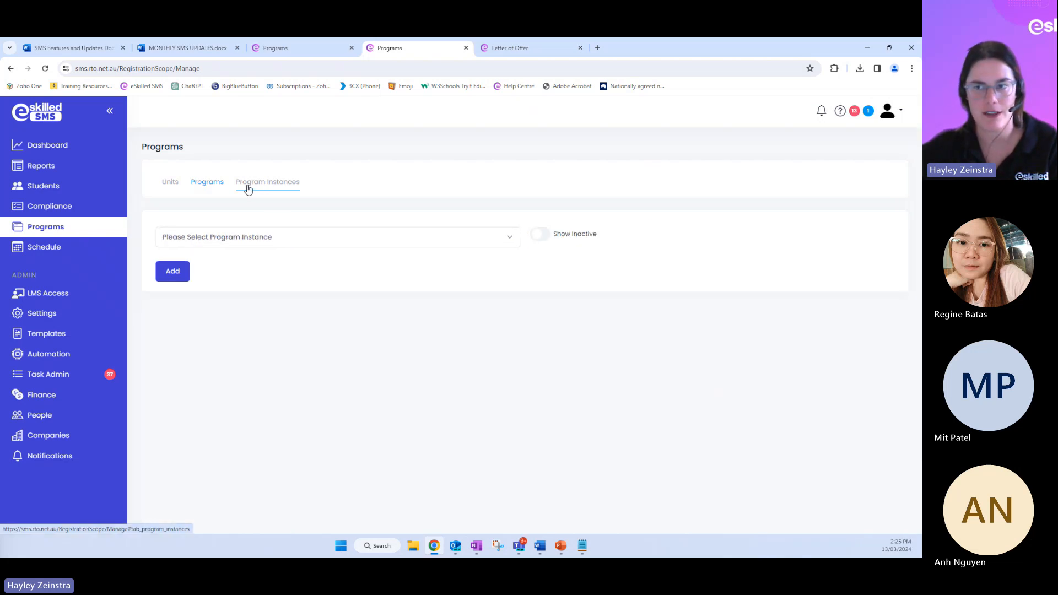
left_click(182, 237)
type("a")
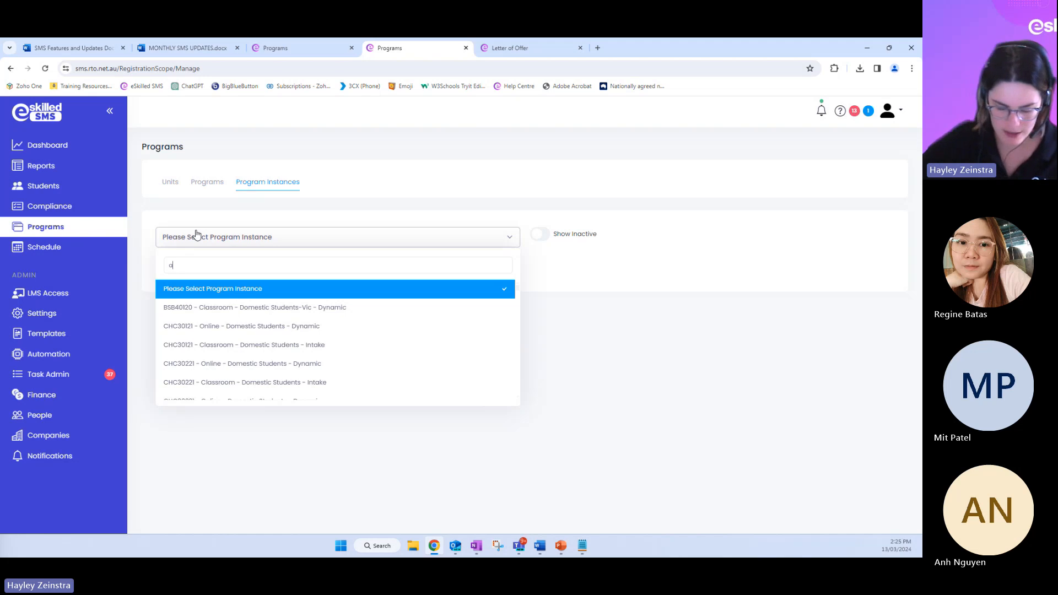
type("pple")
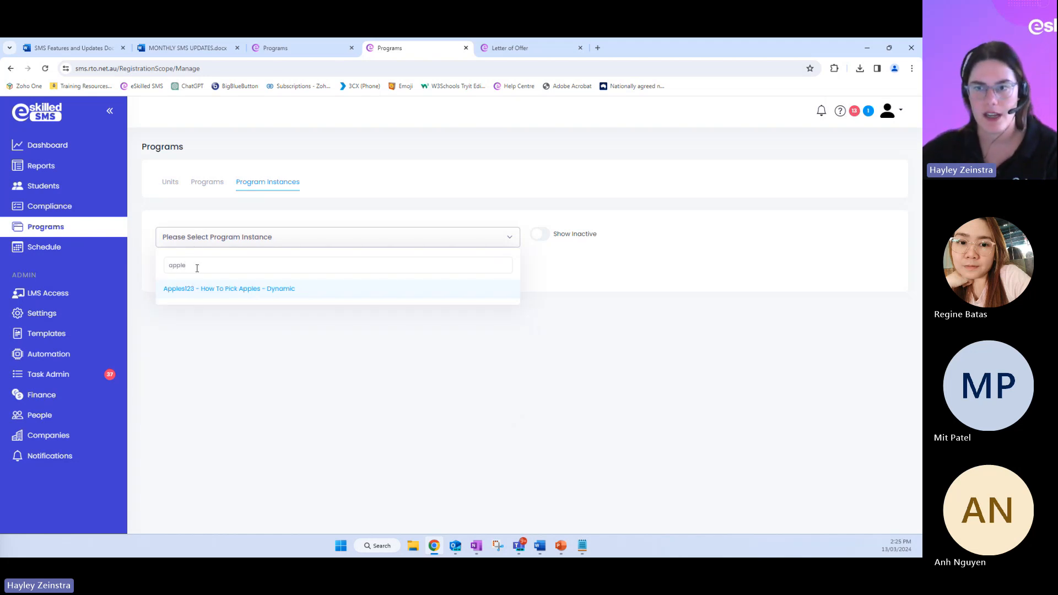
left_click(193, 289)
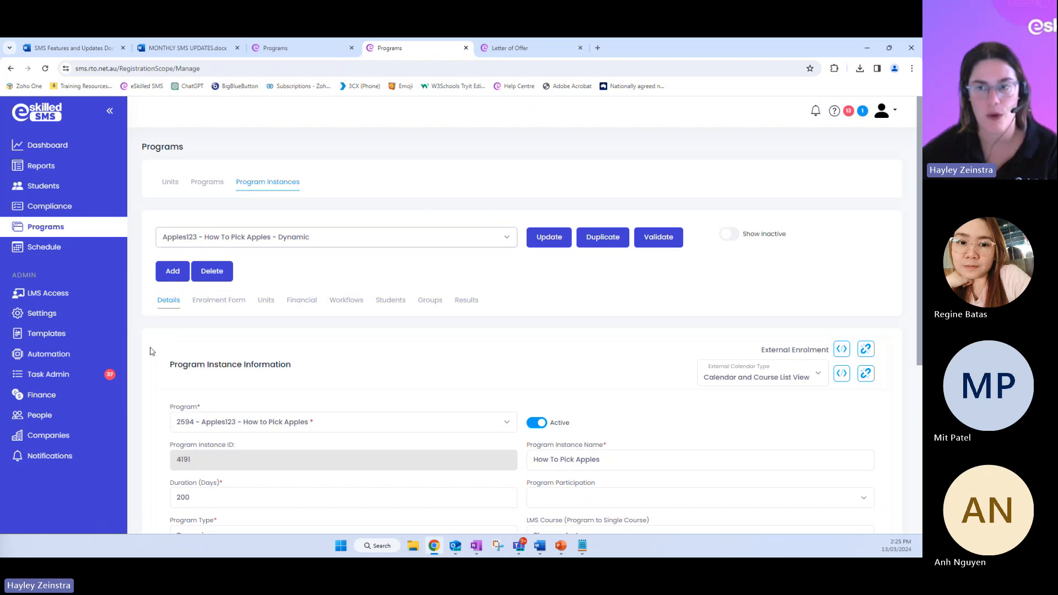
Review the core units, elective units and elective unit selection settings in the program instance's details
scroll(158, 323, "down", 5)
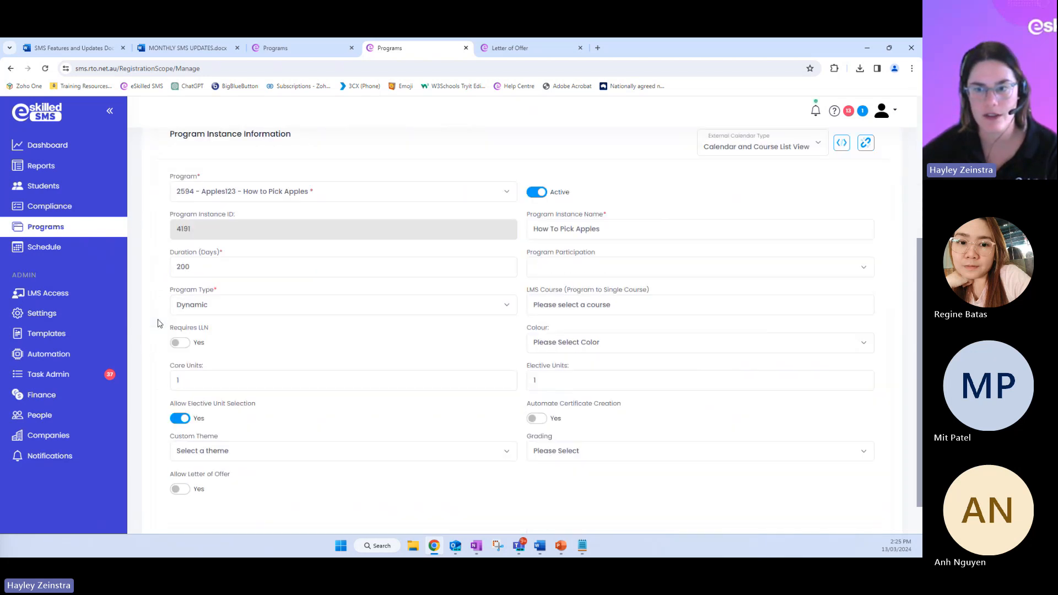
left_click_drag(173, 361, 260, 368)
left_click(239, 395)
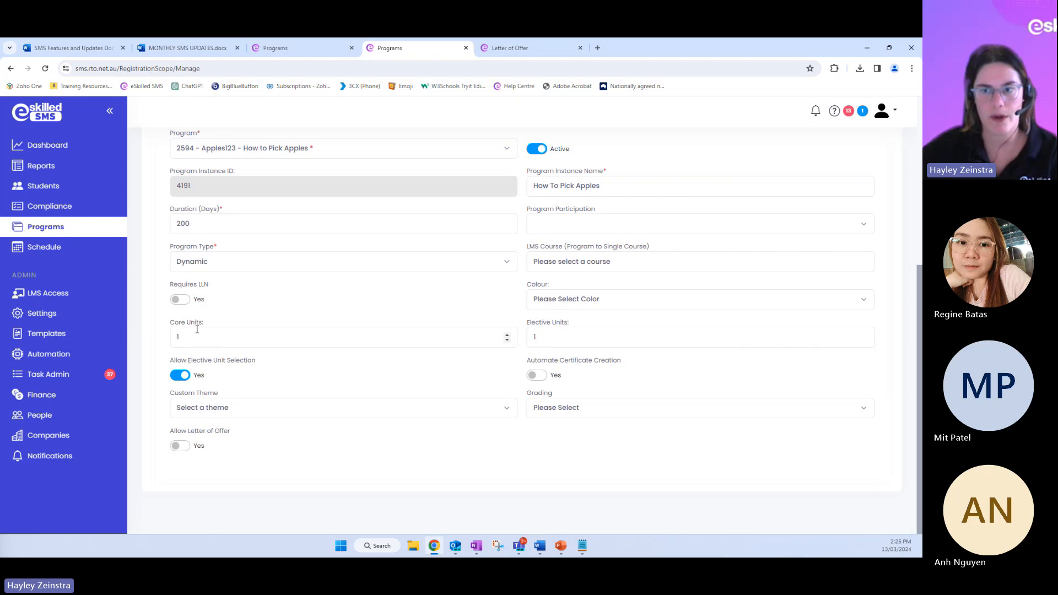
left_click_drag(203, 323, 170, 324)
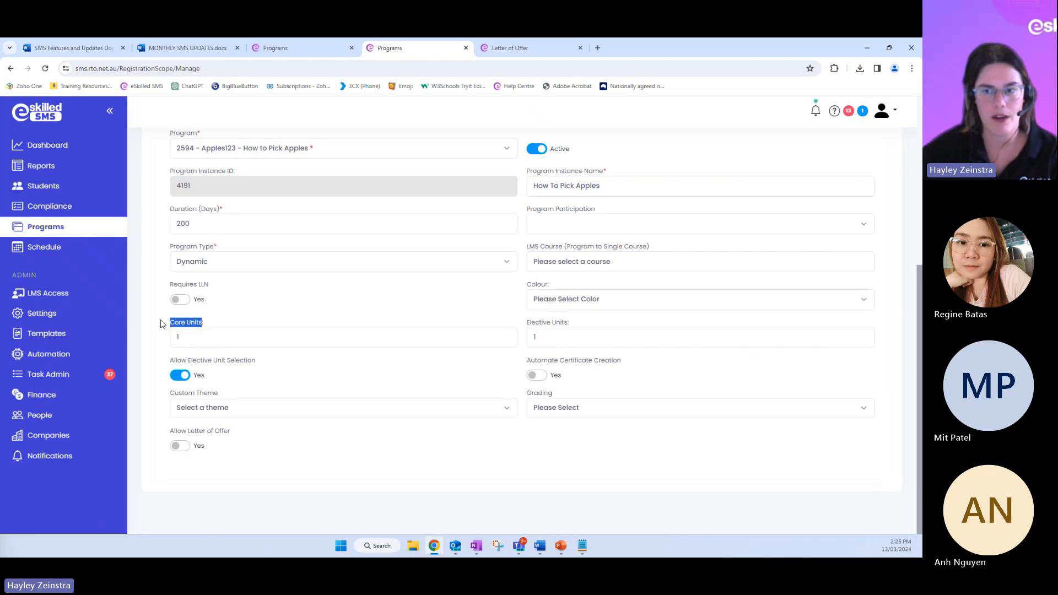
left_click_drag(573, 324, 527, 326)
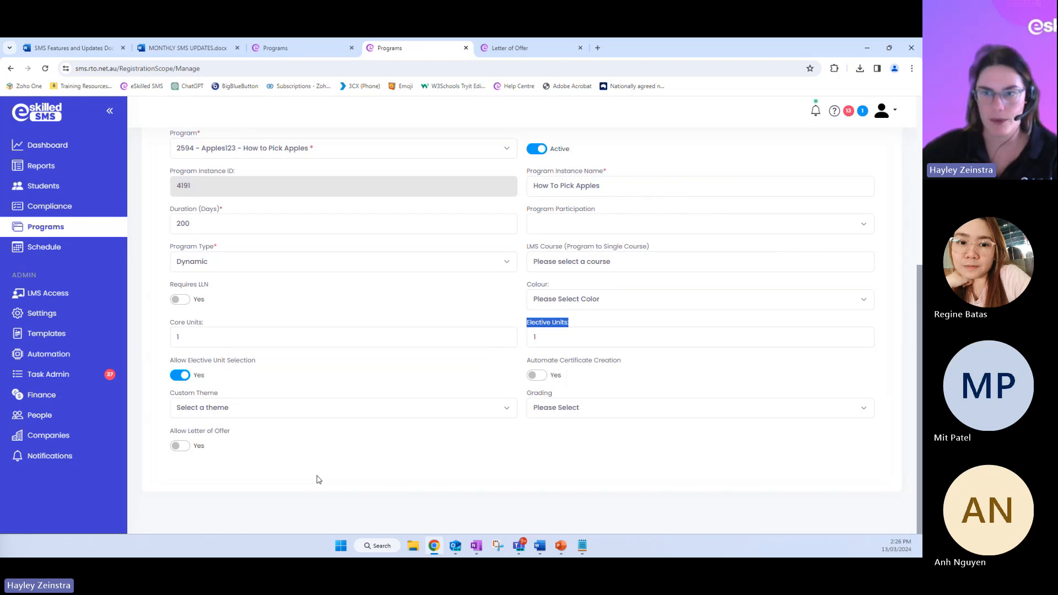
Open the program instance's units and check which are core and which are elective, highlighting the core unit Apple1
scroll(309, 468, "up", 1)
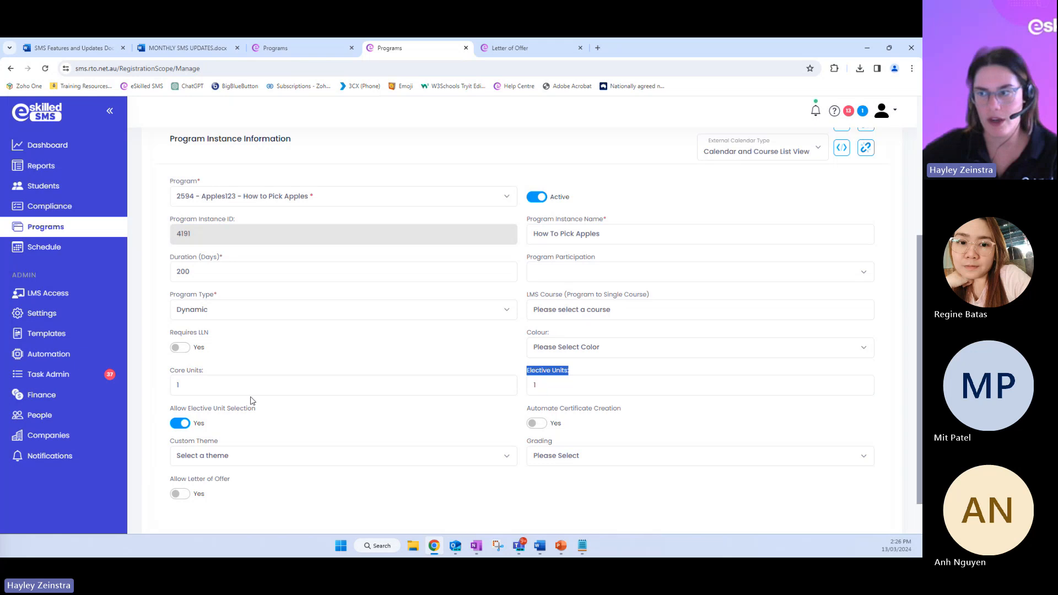
scroll(382, 416, "up", 2)
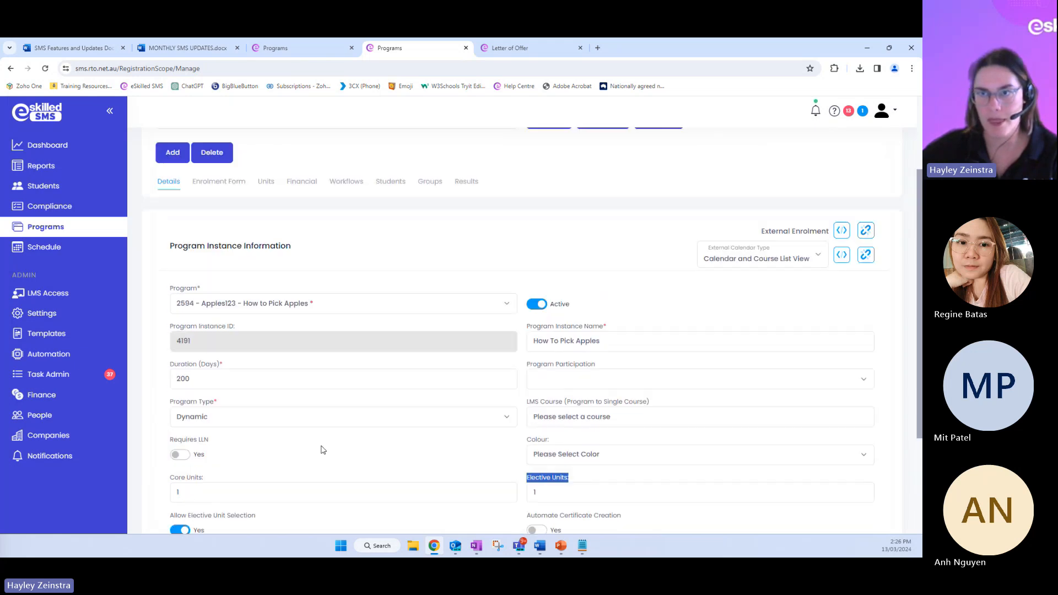
scroll(323, 450, "up", 2)
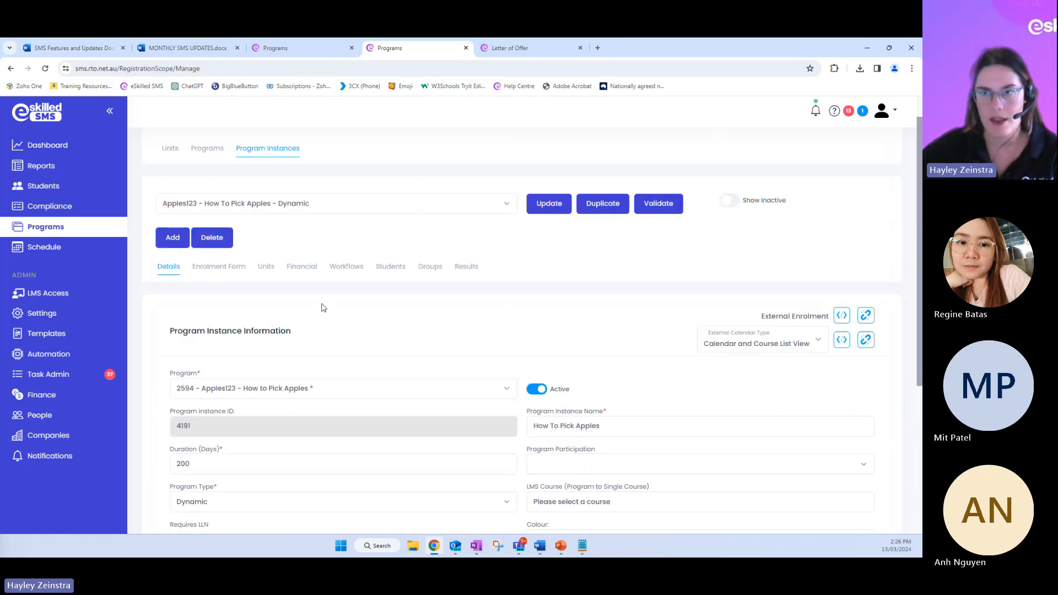
left_click(265, 270)
scroll(267, 272, "down", 2)
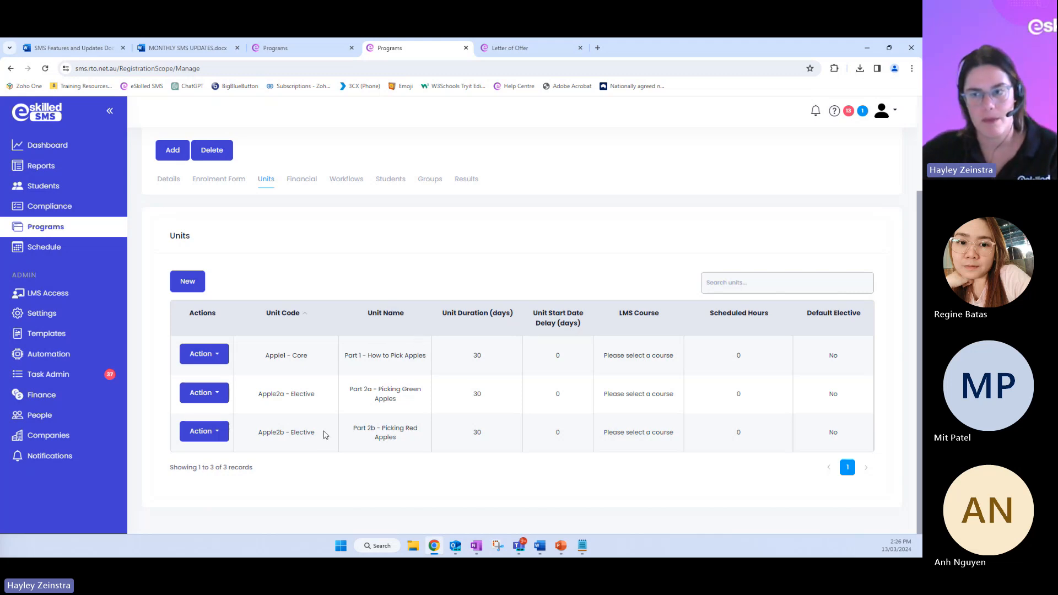
left_click_drag(265, 356, 309, 359)
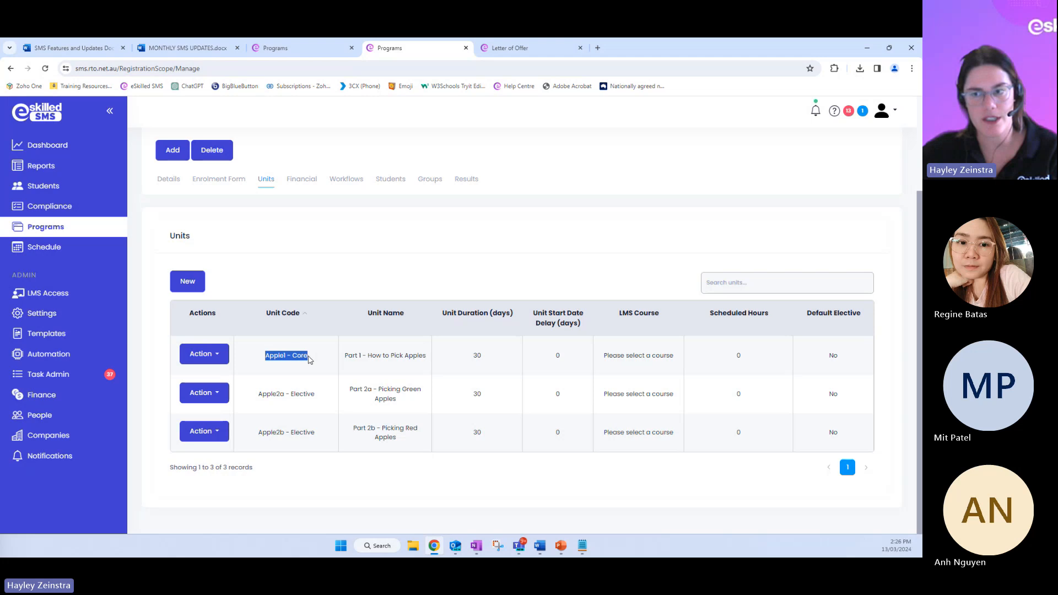
left_click(311, 364)
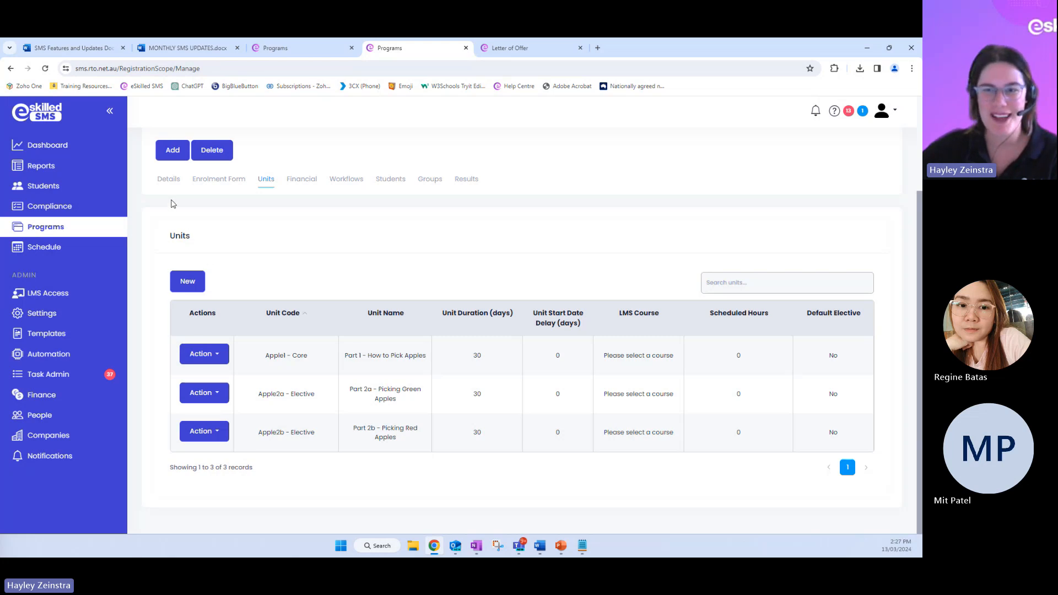
Return to the program instance's details and copy its External Enrolment link to the clipboard
left_click(168, 180)
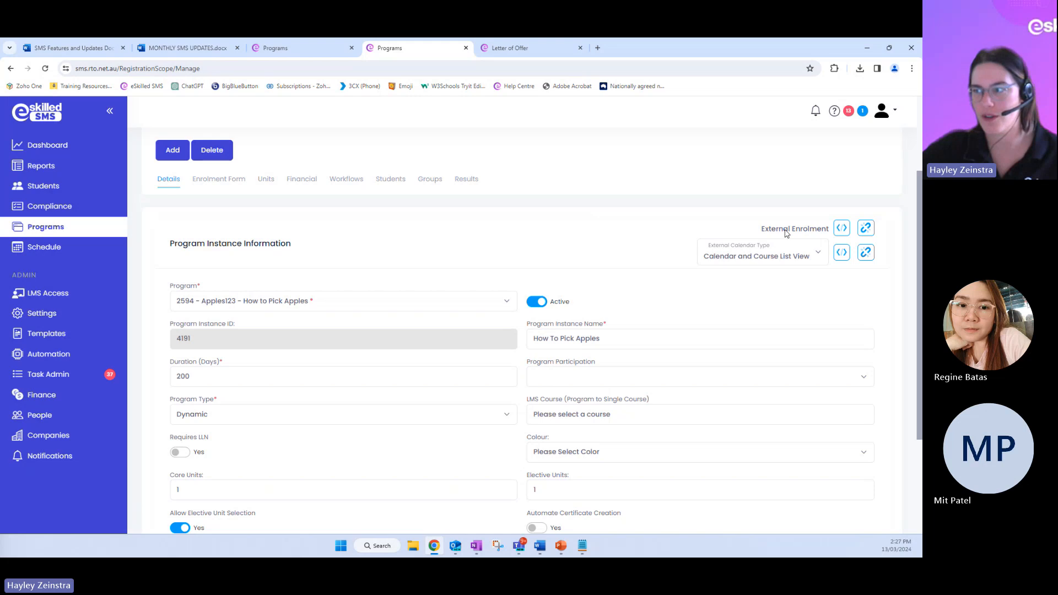
left_click(865, 228)
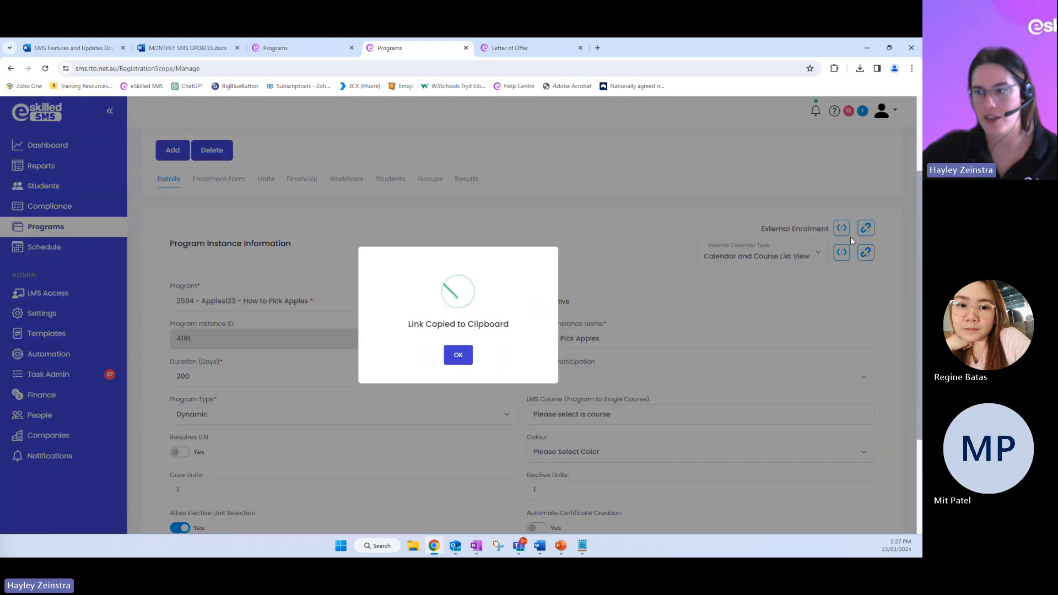
left_click(458, 356)
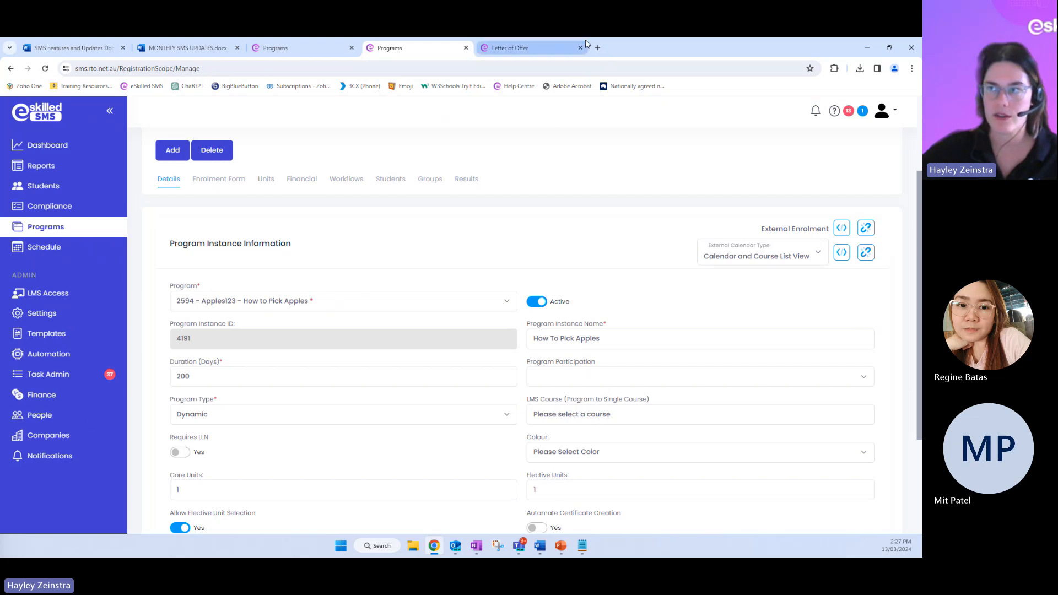
scroll(215, 383, "down", 3)
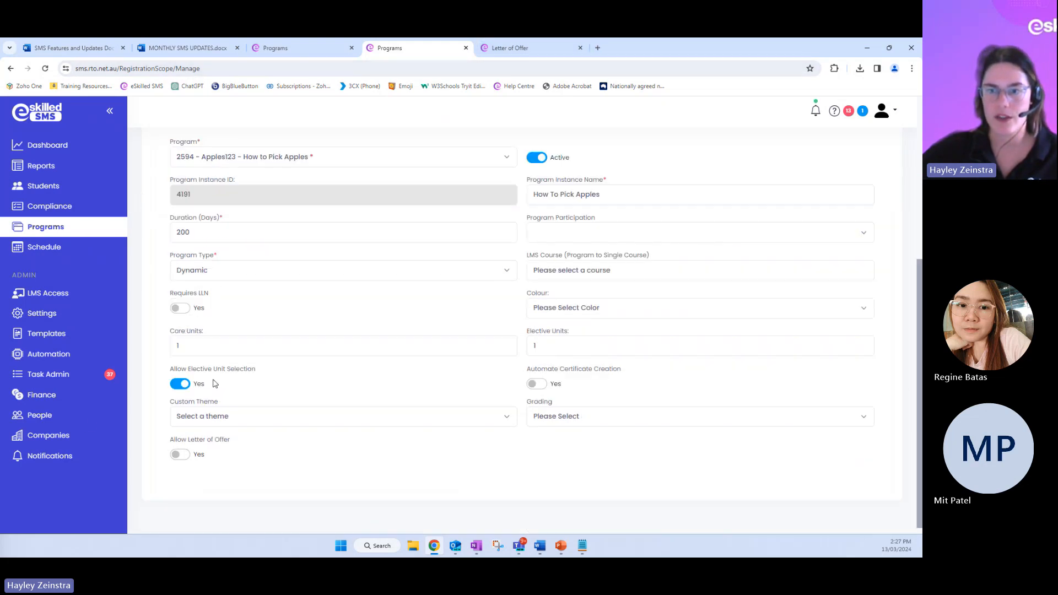
Open the copied External Enrolment link in a new browser tab and go to the form's Elective Unit Choices section
left_click(599, 44)
key("ctrl+v")
key("Return")
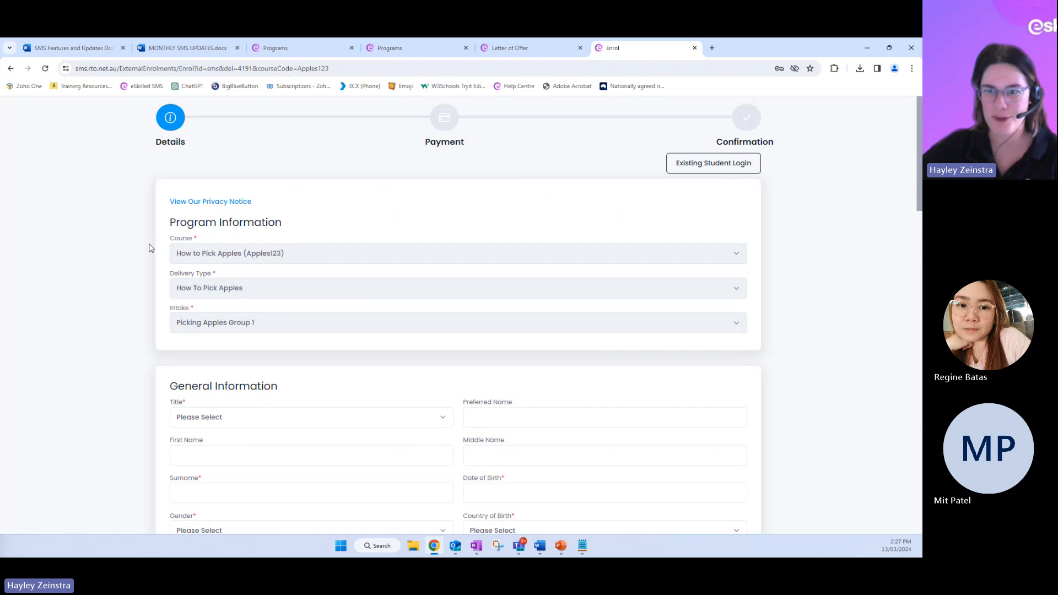
scroll(124, 214, "down", 3)
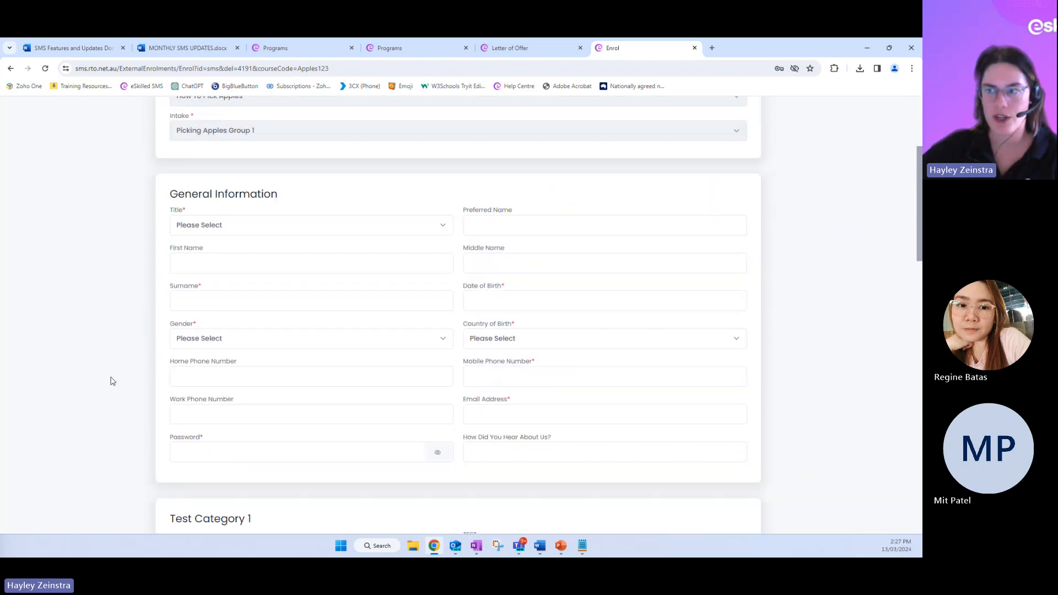
scroll(102, 385, "down", 1)
scroll(102, 385, "down", 6)
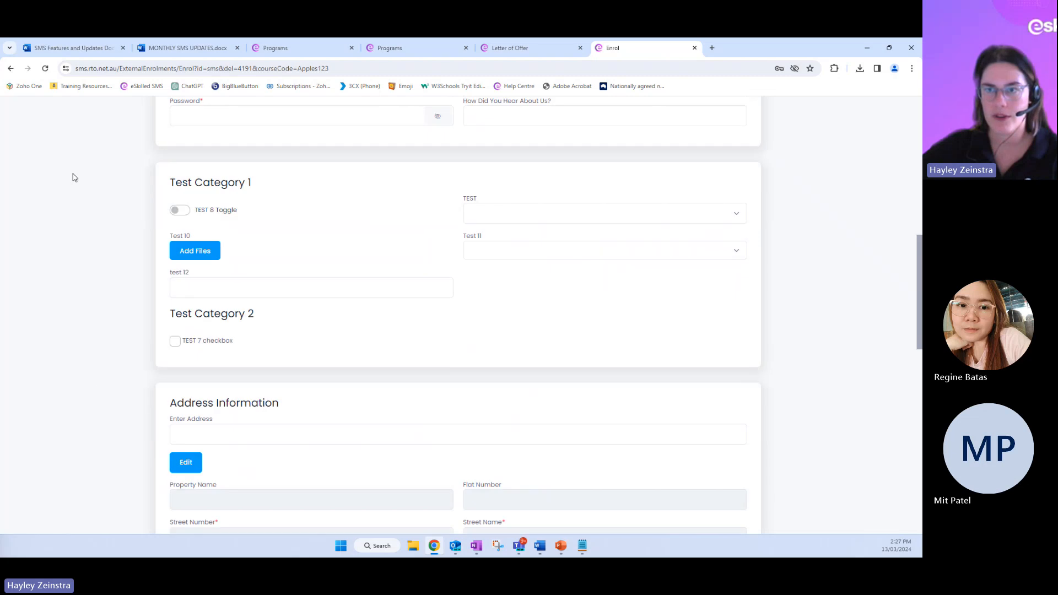
scroll(160, 298, "down", 5)
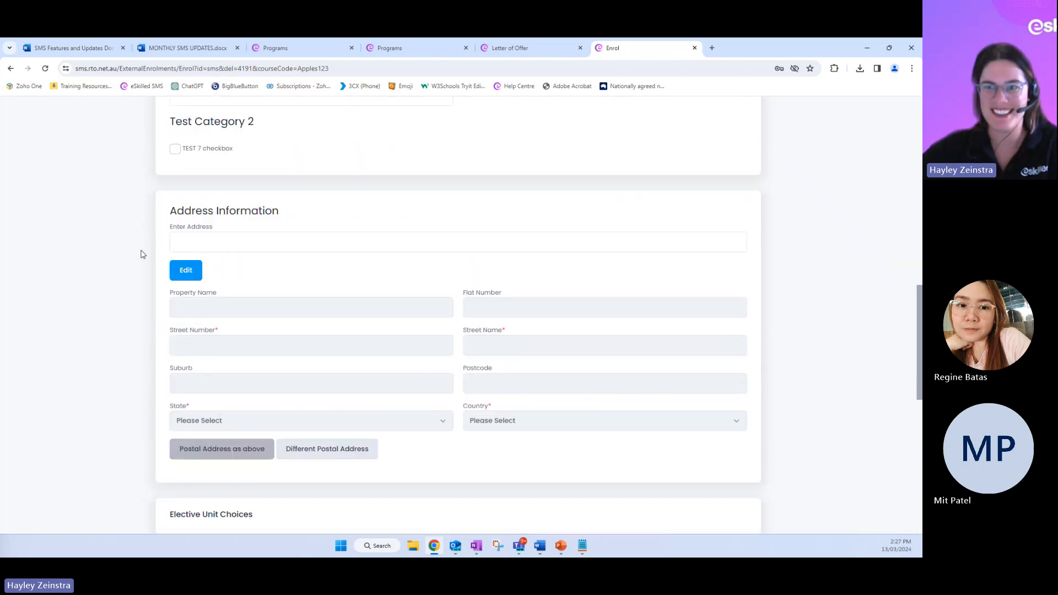
scroll(139, 256, "down", 4)
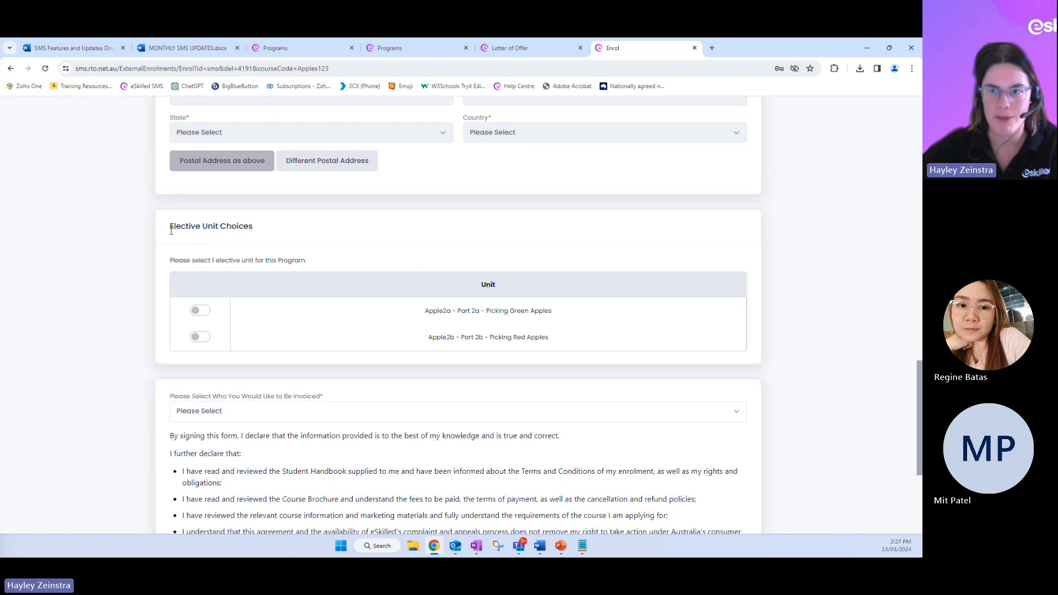
Highlight the Elective Unit Choices heading and the instruction on how many elective units to select
left_click_drag(171, 230, 263, 237)
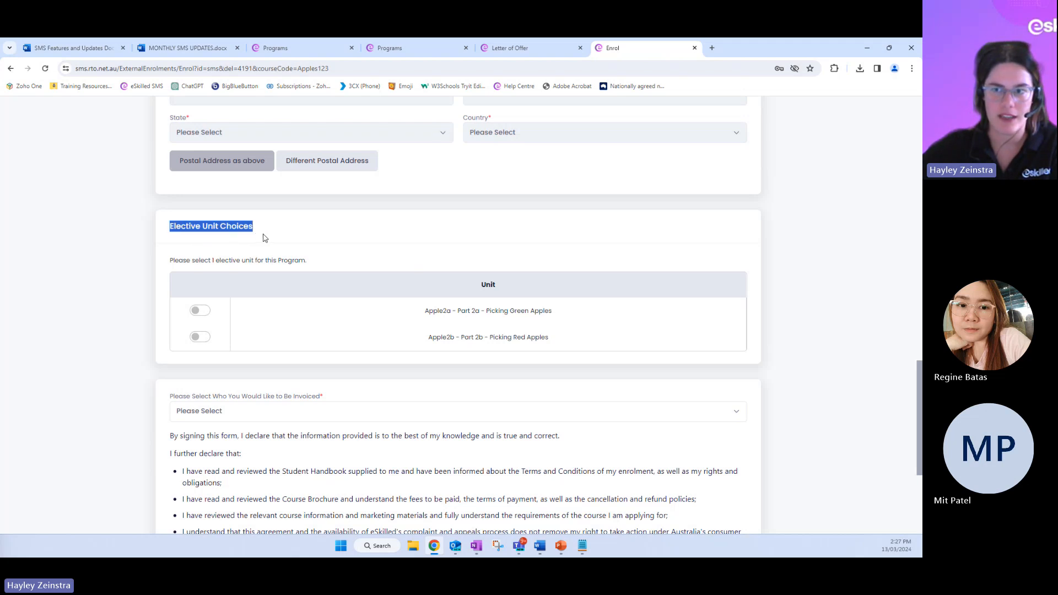
left_click(218, 256)
triple_click(171, 263)
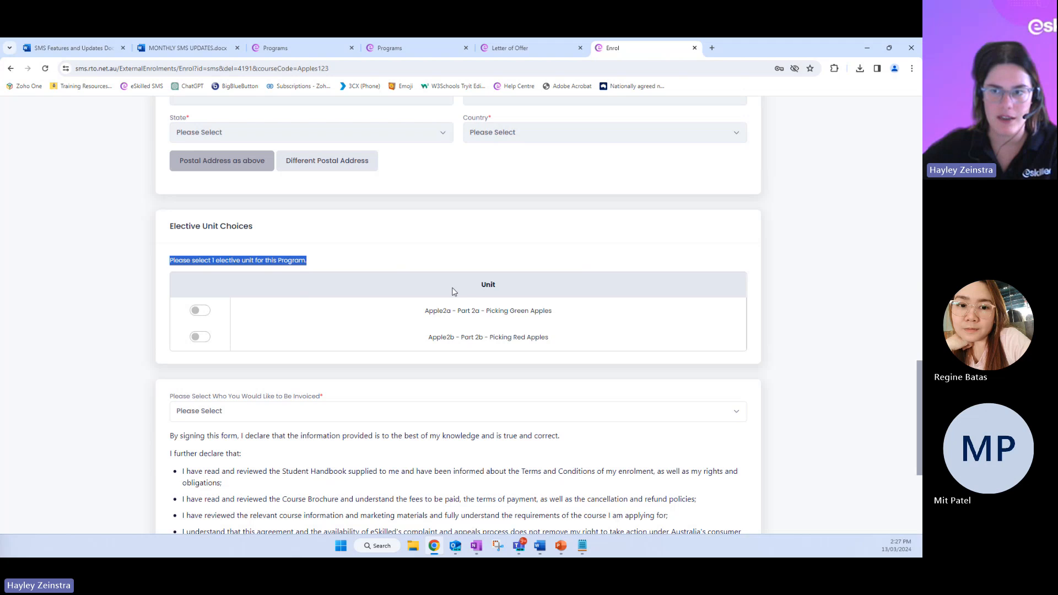
left_click(310, 261)
Try selecting elective units Apple2a and Apple2b in turn, clearing each again, and close the external enrolment form
left_click(201, 314)
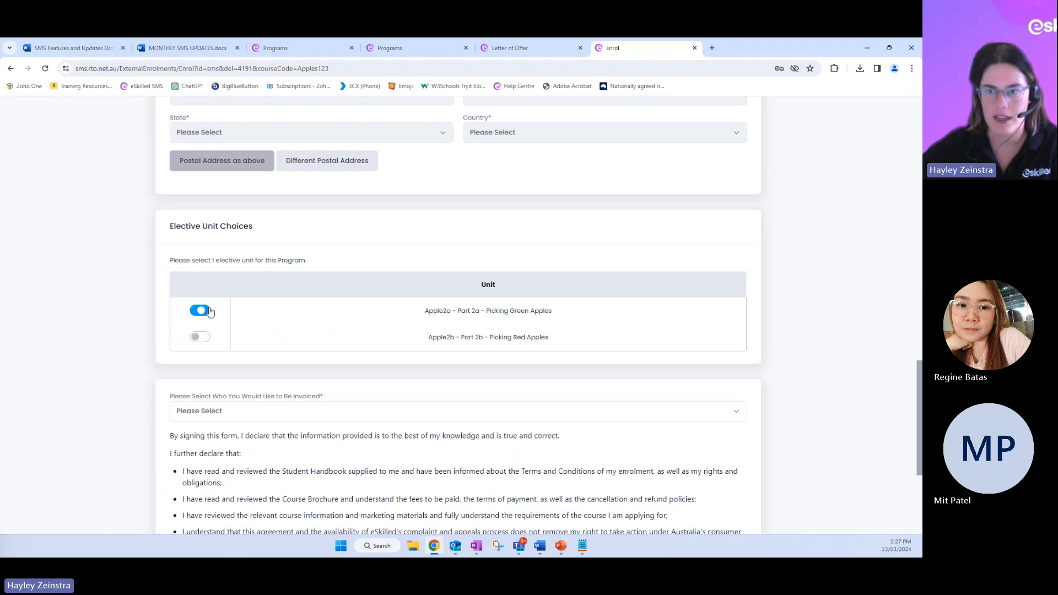
left_click(198, 312)
left_click(197, 337)
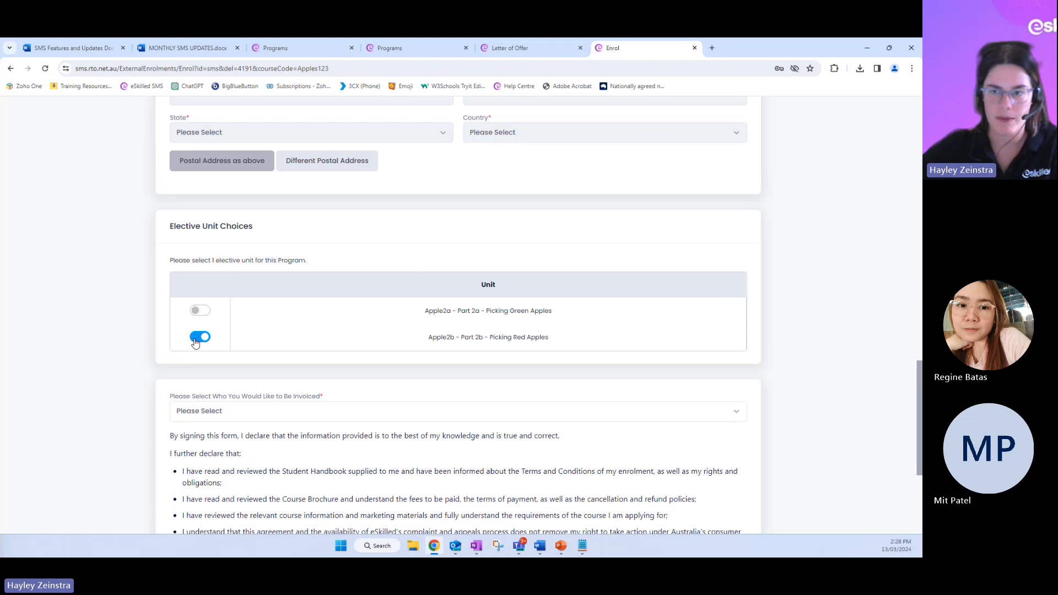
left_click(194, 340)
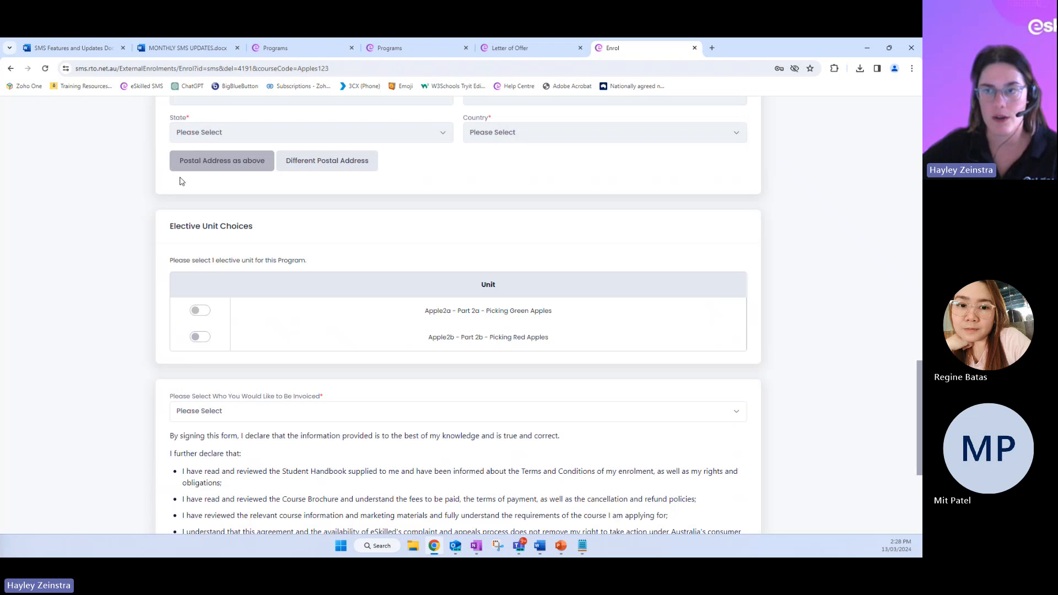
left_click(695, 49)
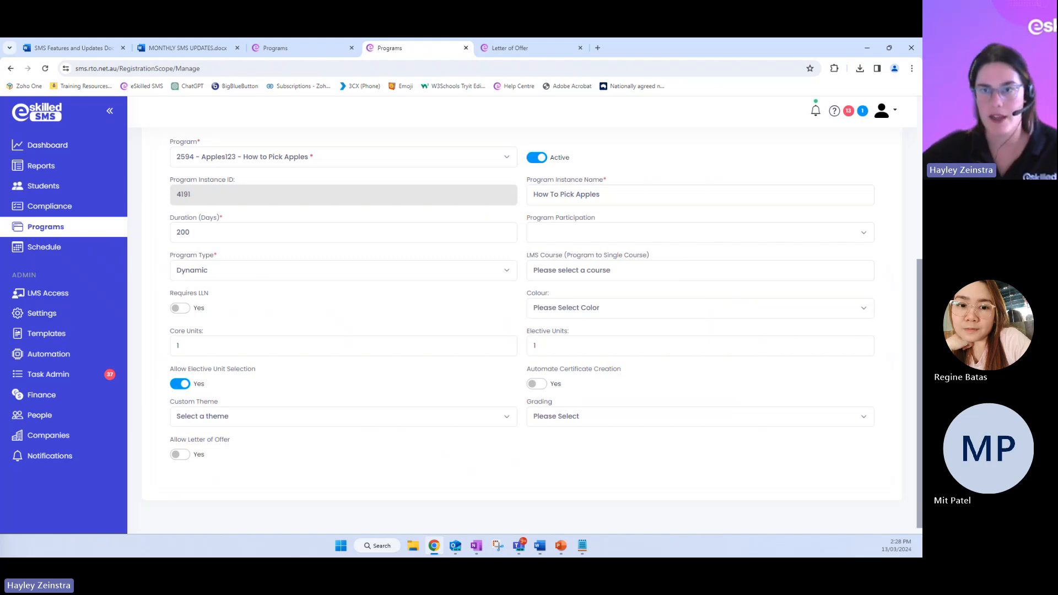
Search the student records by first name, open the matching student and display the student's enrolments
scroll(570, 489, "up", 3)
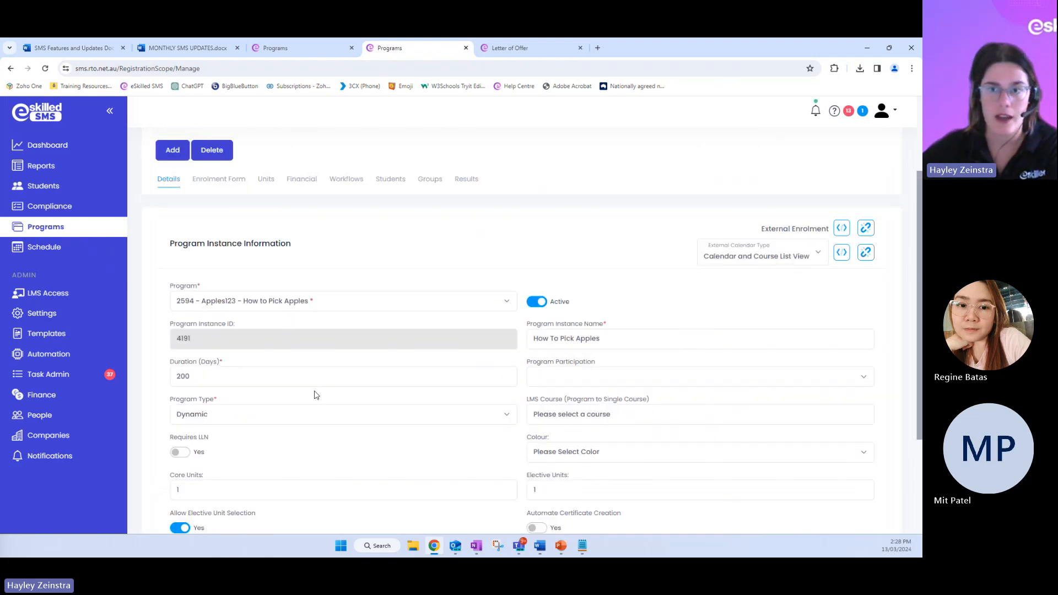
left_click(36, 189)
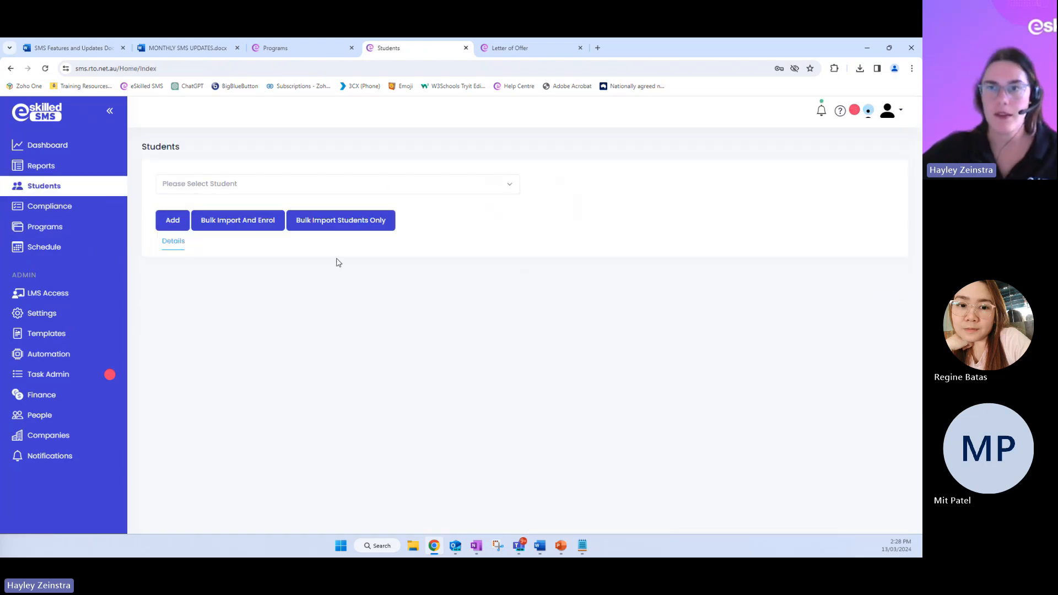
left_click(262, 191)
type("cla")
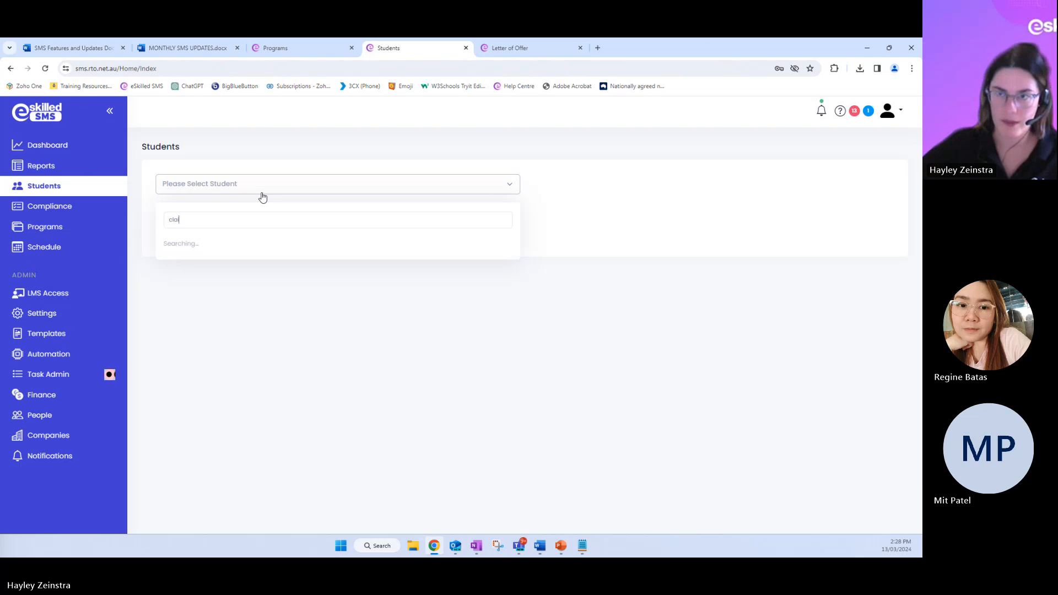
type("ire")
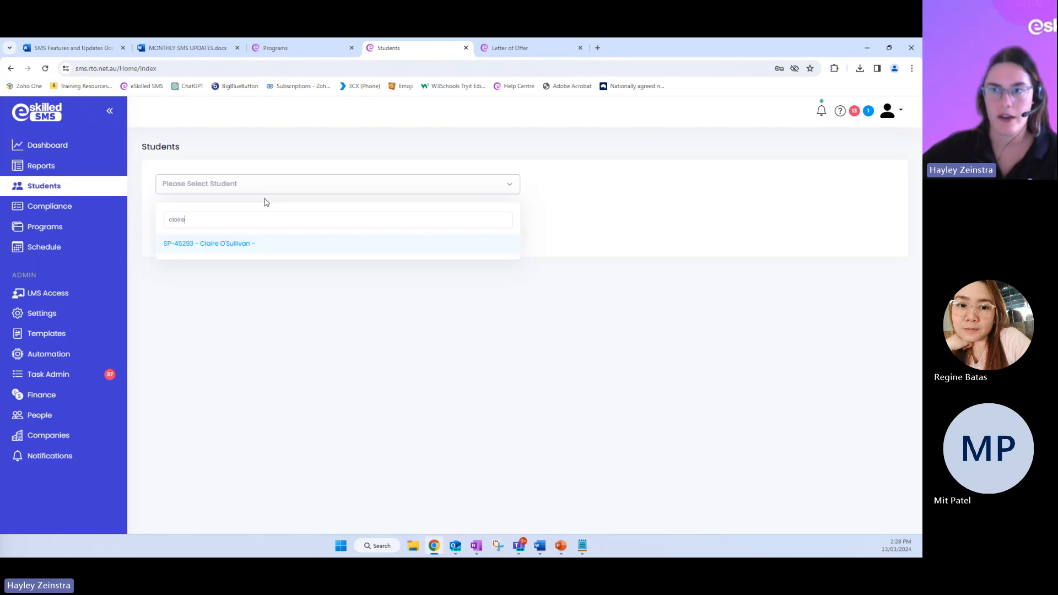
left_click(244, 242)
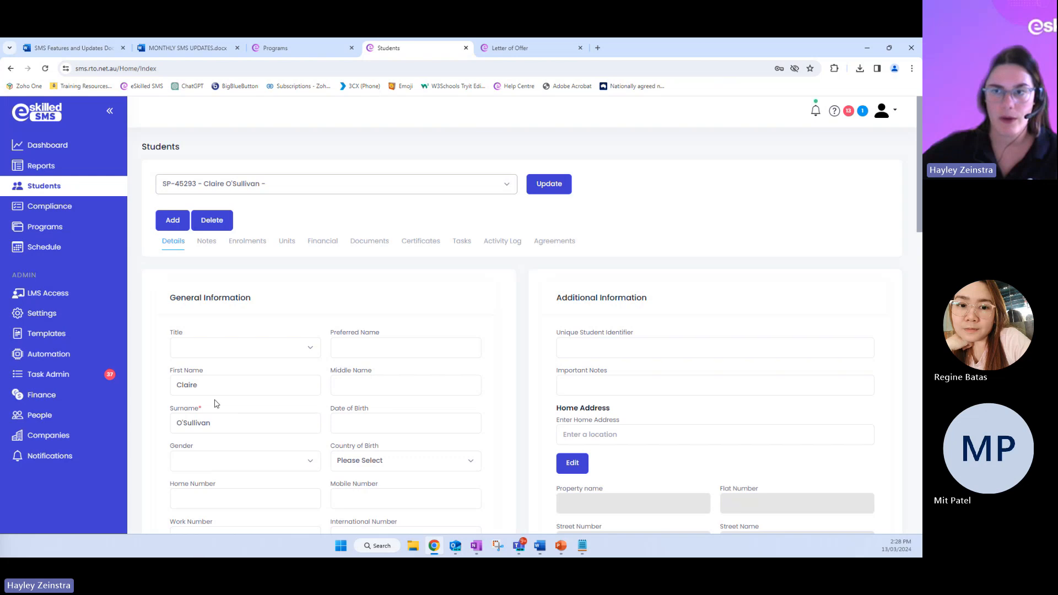
left_click(251, 242)
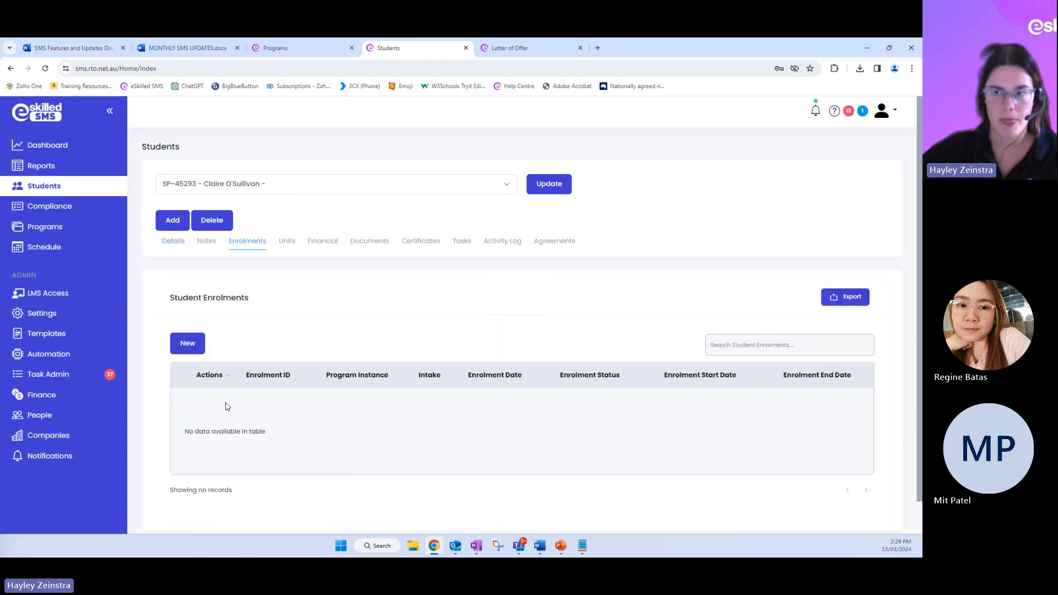
Start a new enrolment for program Apples123 - How to Pick Apples, instance How To Pick Apples, intake Picking Apples Group 1 / Dynamic
left_click(188, 344)
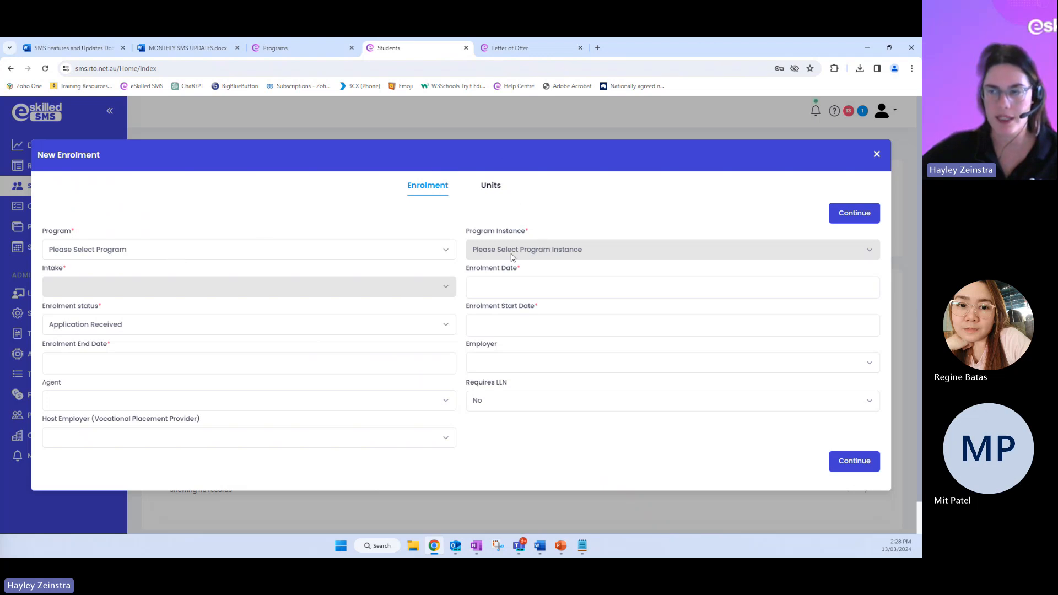
left_click(115, 249)
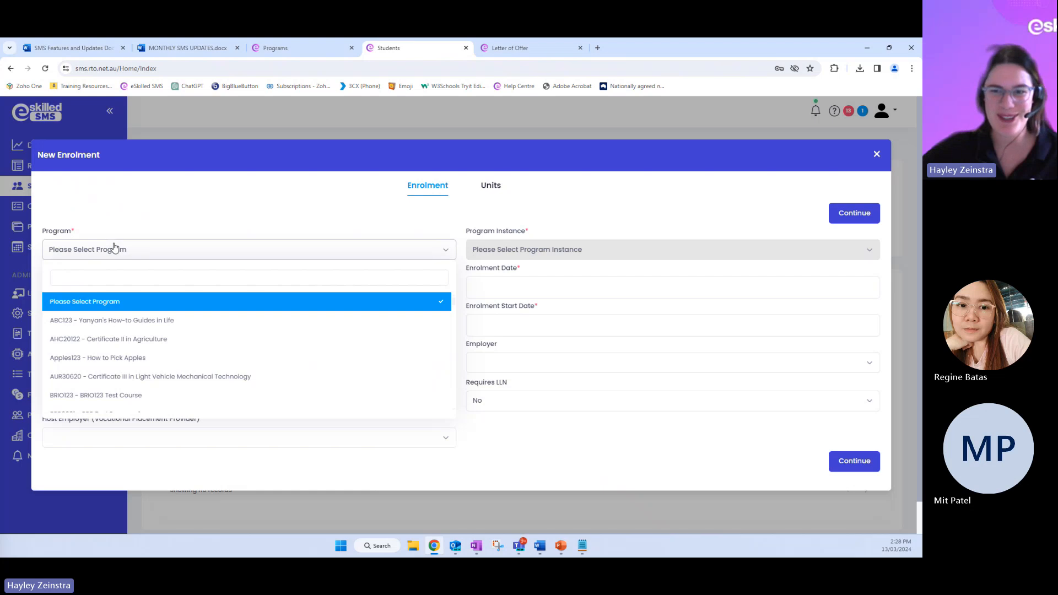
type("apple")
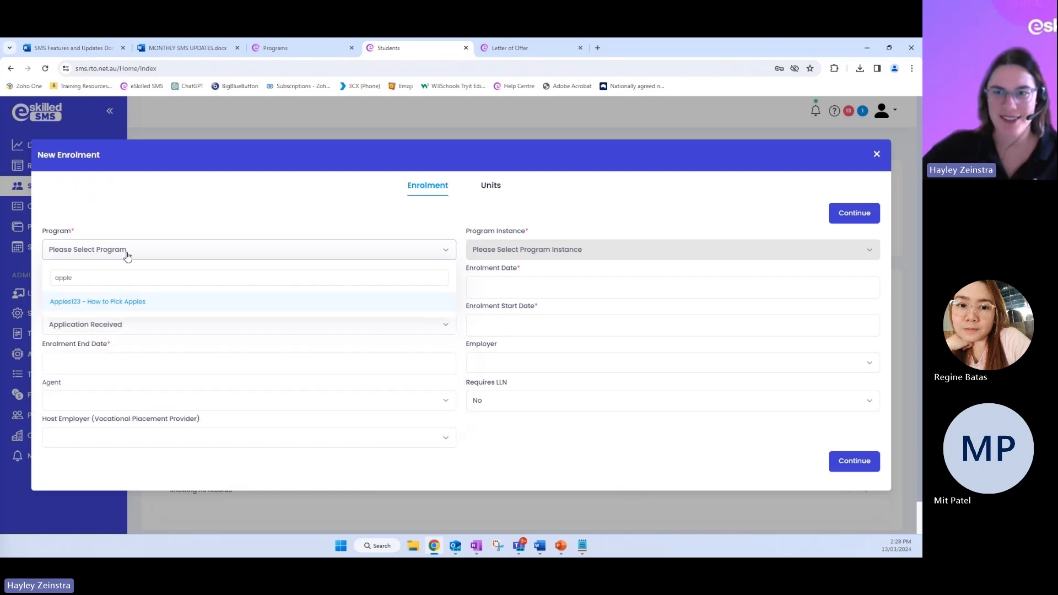
left_click(160, 304)
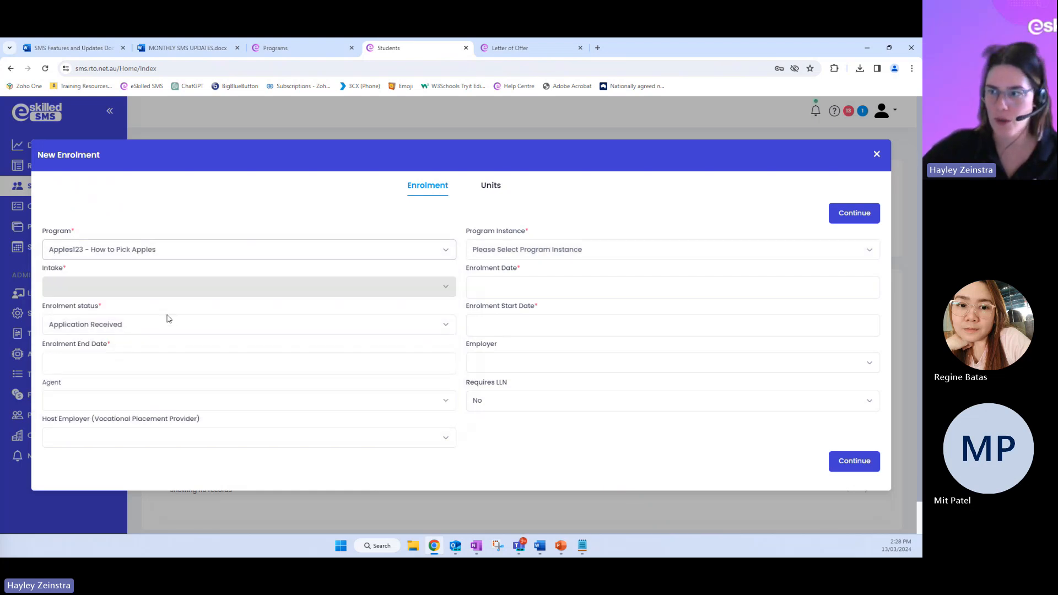
left_click(514, 253)
type("apple")
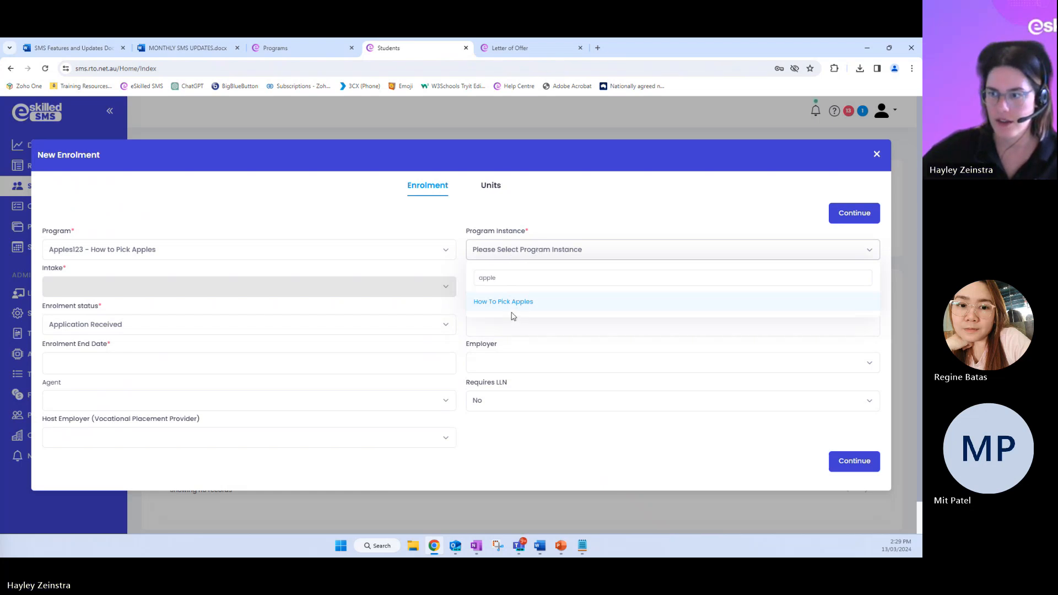
left_click(515, 309)
left_click(131, 282)
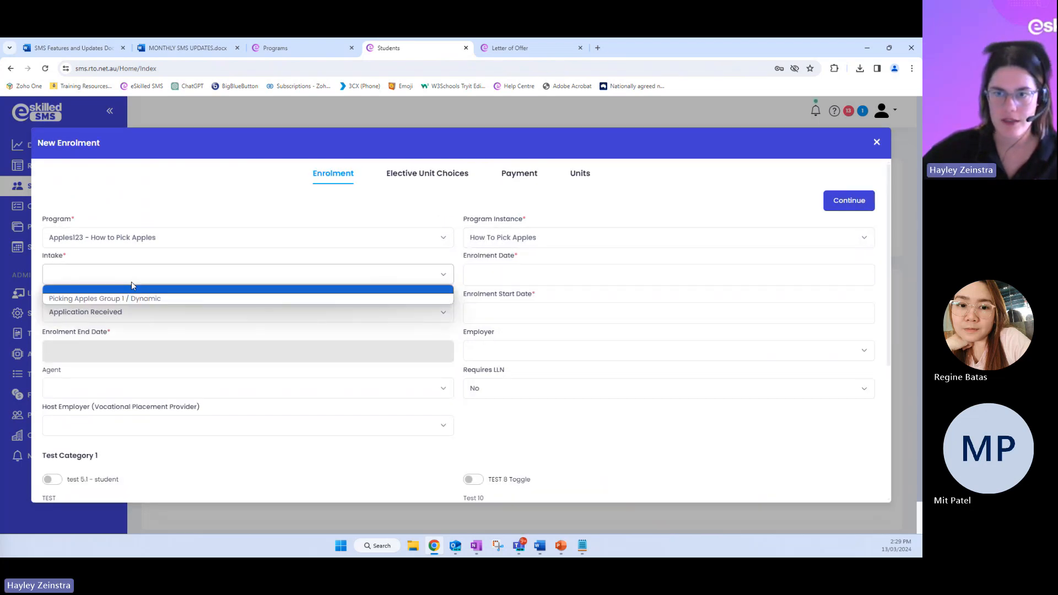
left_click(116, 299)
Set the enrolment date and start date to 13/03/2024 and the status to Enrolled, and continue to the elective unit choices
left_click(519, 274)
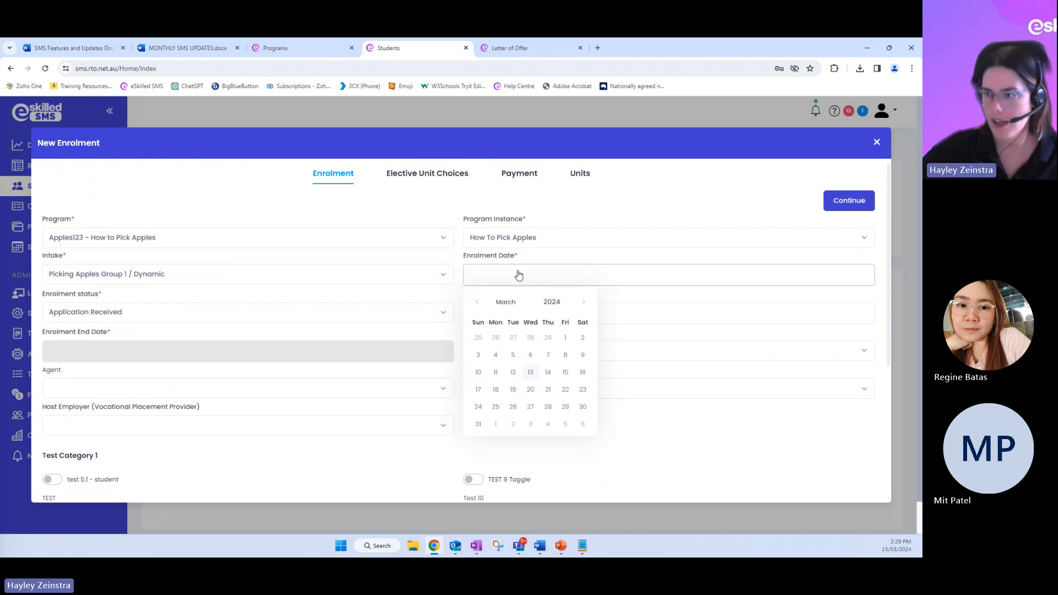
left_click(528, 373)
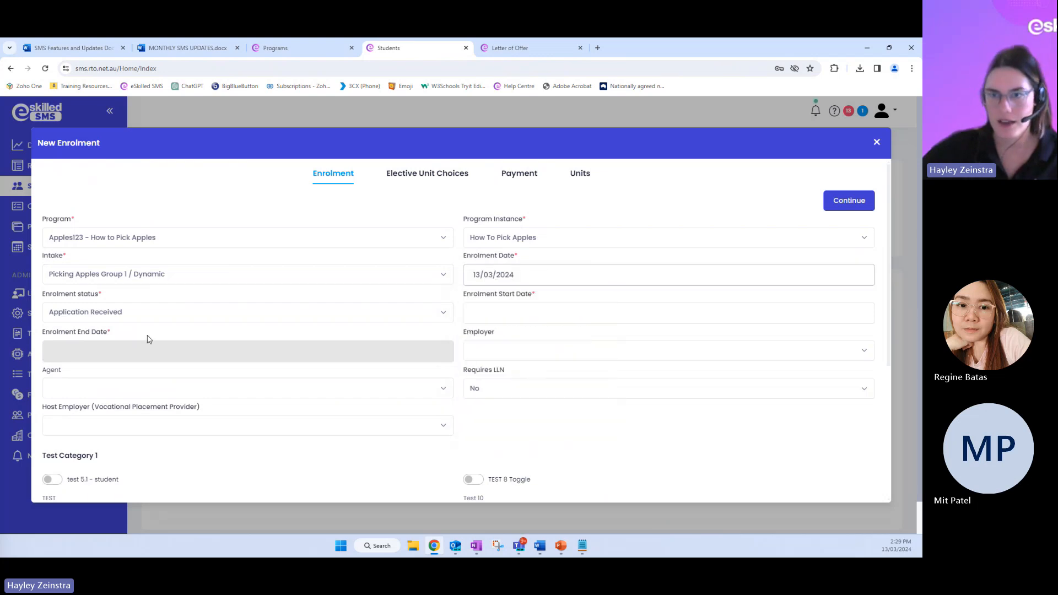
left_click(126, 317)
left_click(151, 371)
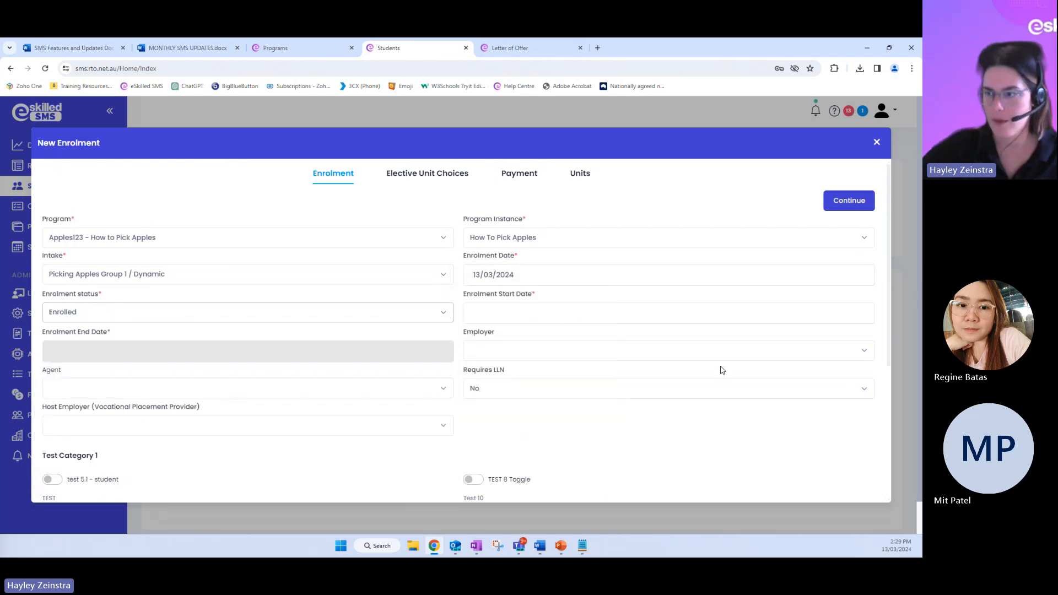
left_click(498, 312)
left_click(530, 413)
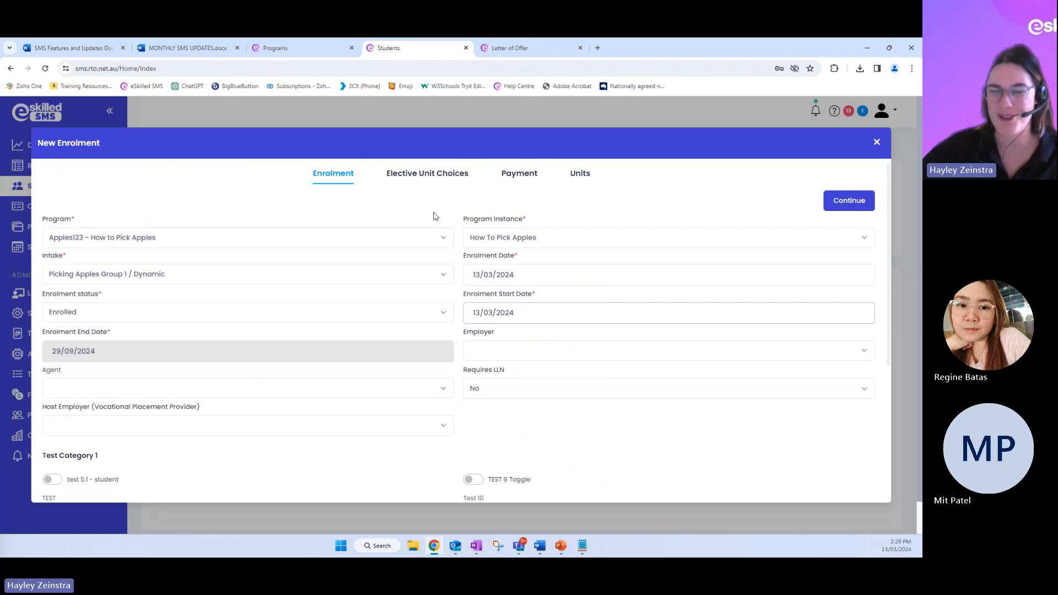
left_click(856, 208)
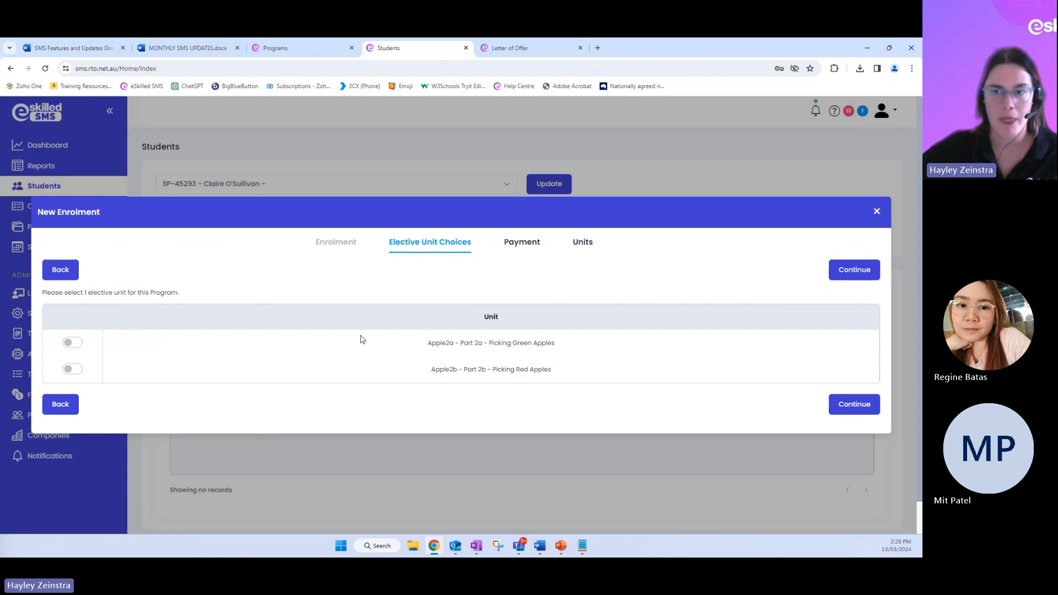
Highlight the elective selection instruction and select Apple2b - Part 2b - Picking Red Apples as the elective unit
left_click_drag(50, 290, 199, 293)
left_click(194, 296)
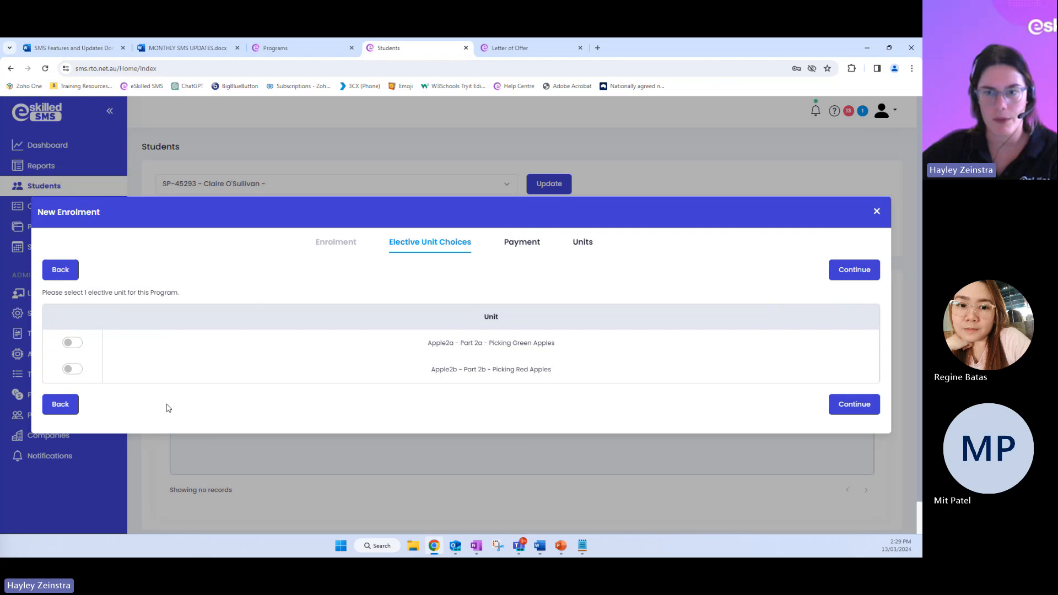
left_click(70, 371)
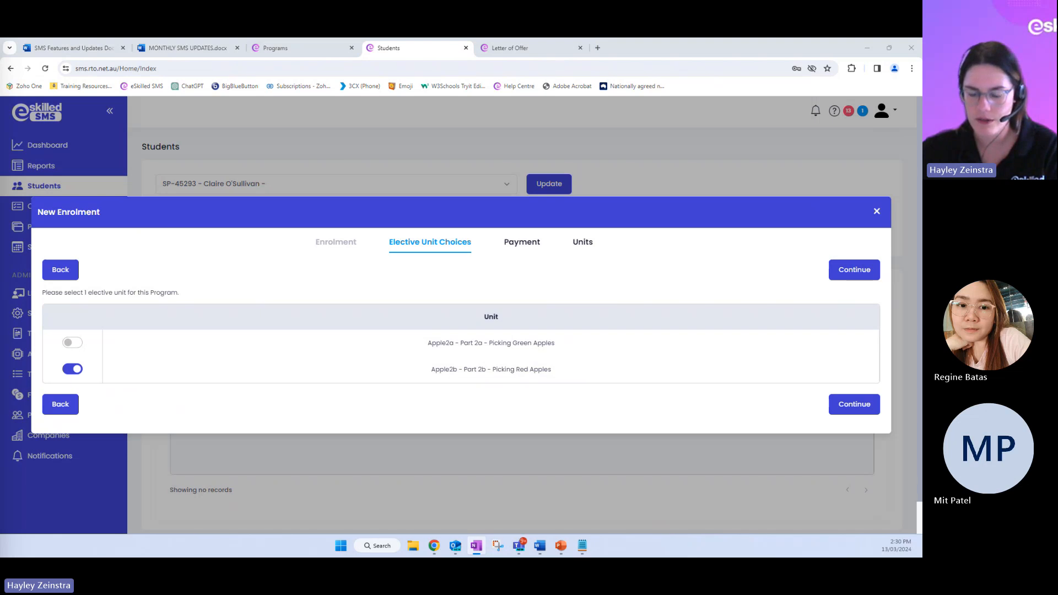
Switch to the PowerPoint presentation, resume the slide show and advance to the Send Invoice on Unit Completion slide
key("alt+Tab")
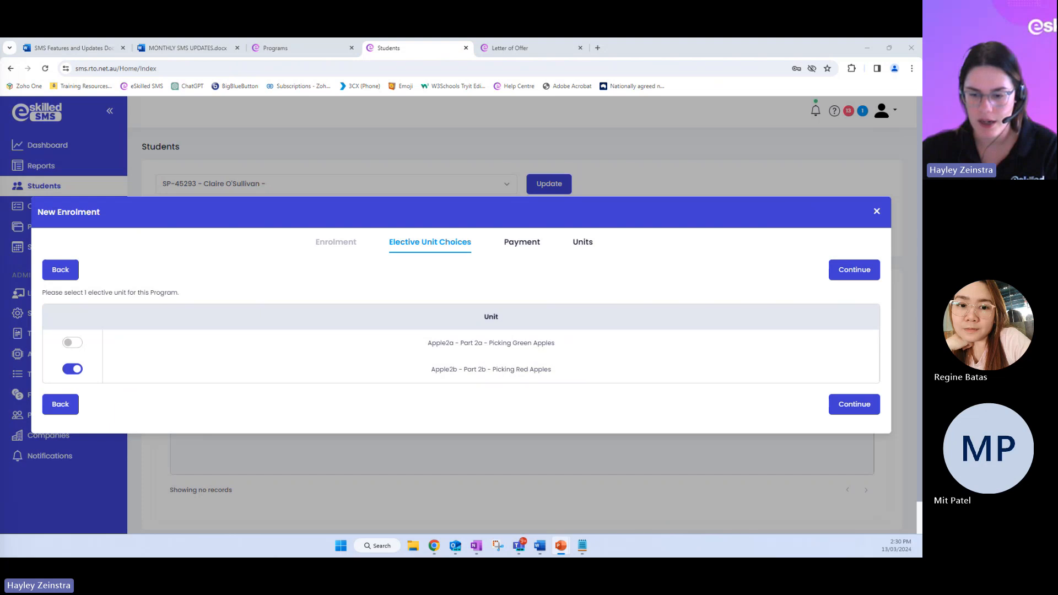
key("shift+F5")
key("Right")
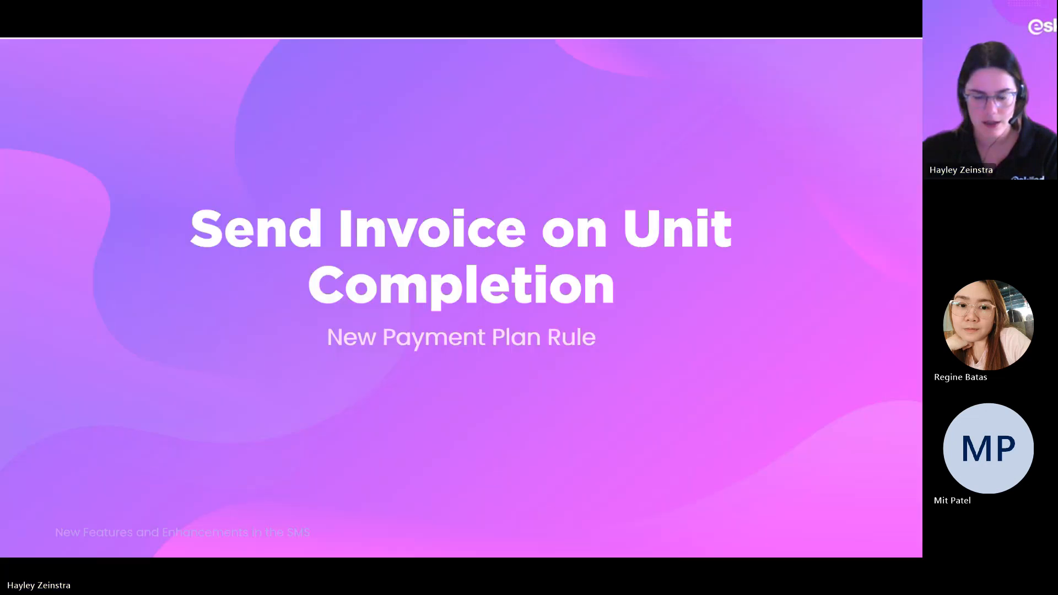
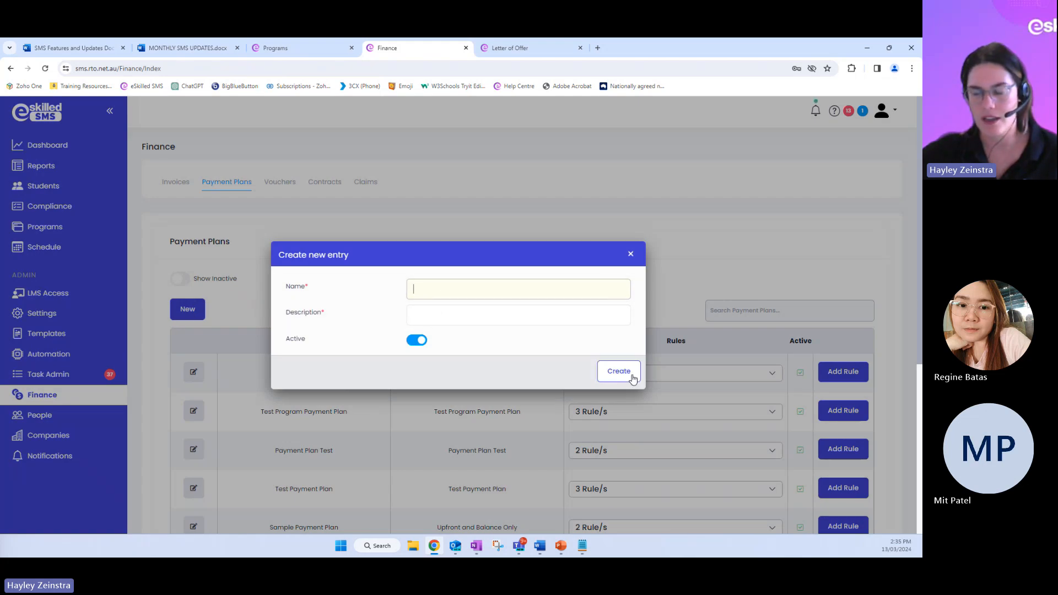
Go to the last page of payment plans and expand the rules of Invoice After Completion and Send Invoice on Unit Completion Example
left_click(630, 254)
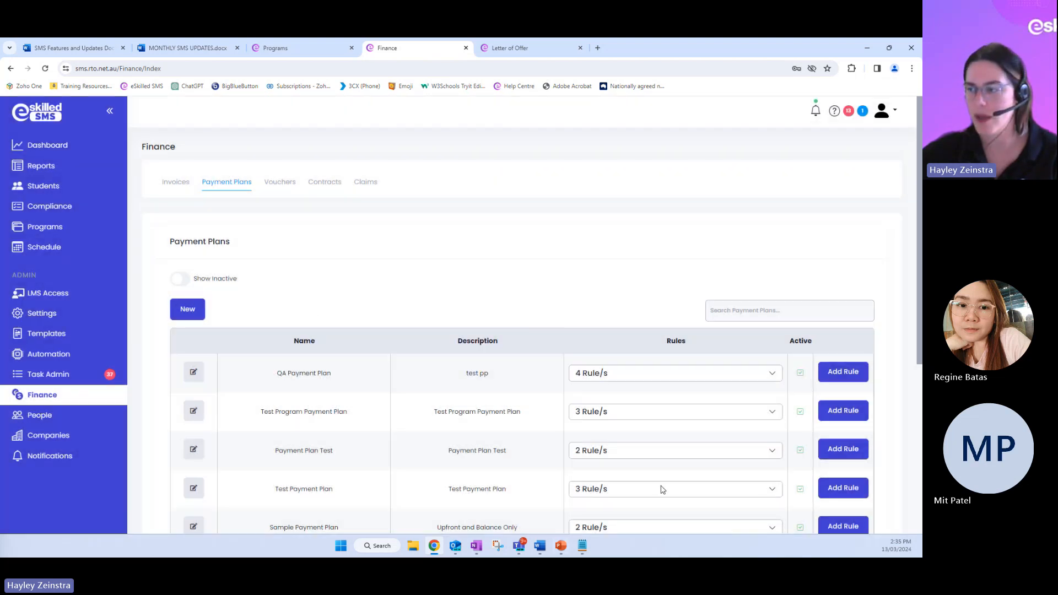
left_click_drag(921, 236, 921, 417)
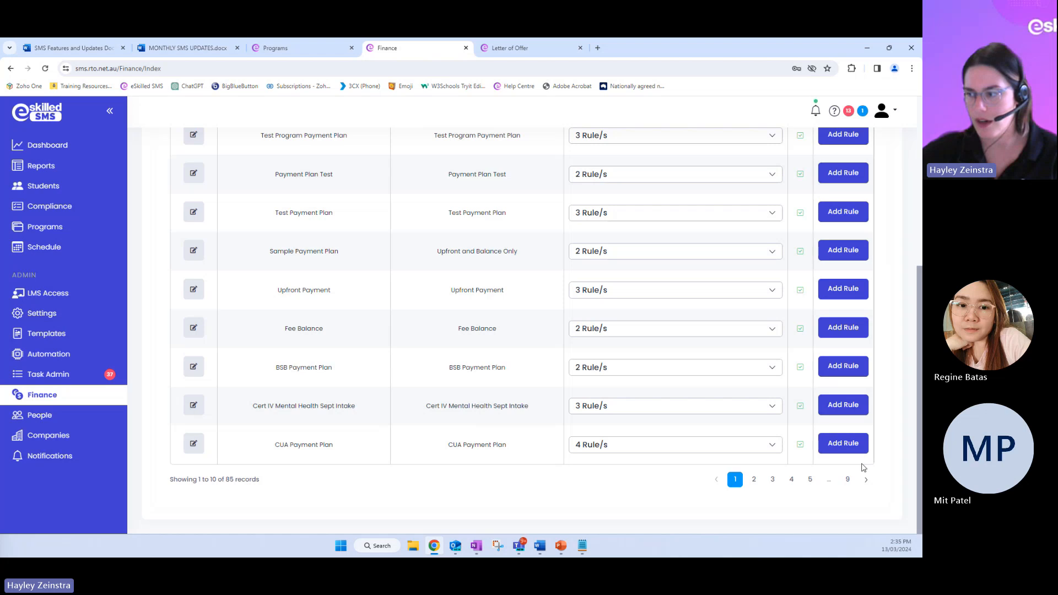
left_click(847, 480)
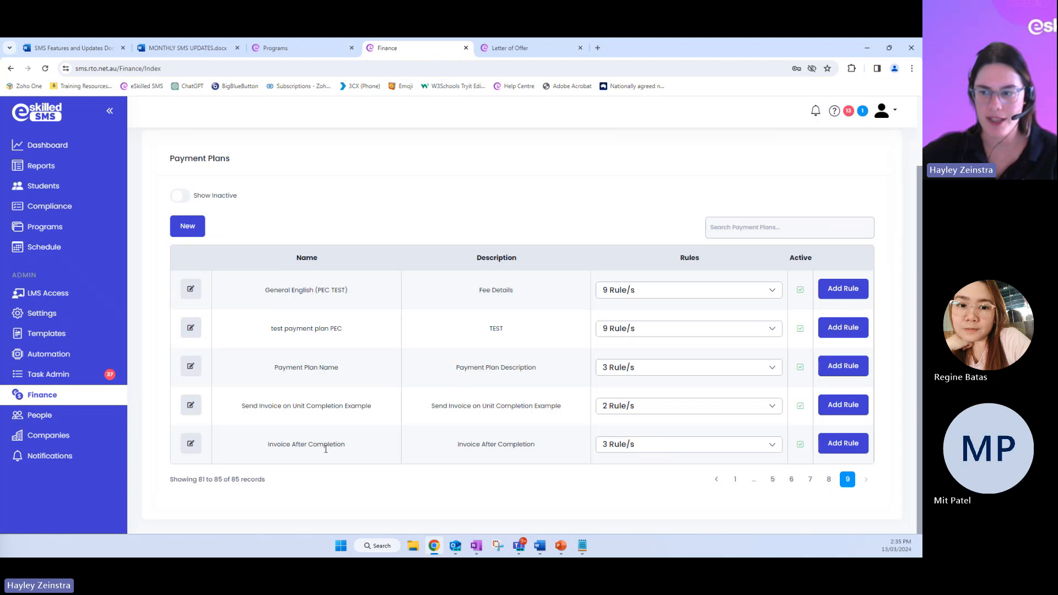
left_click(667, 450)
scroll(665, 450, "down", 1)
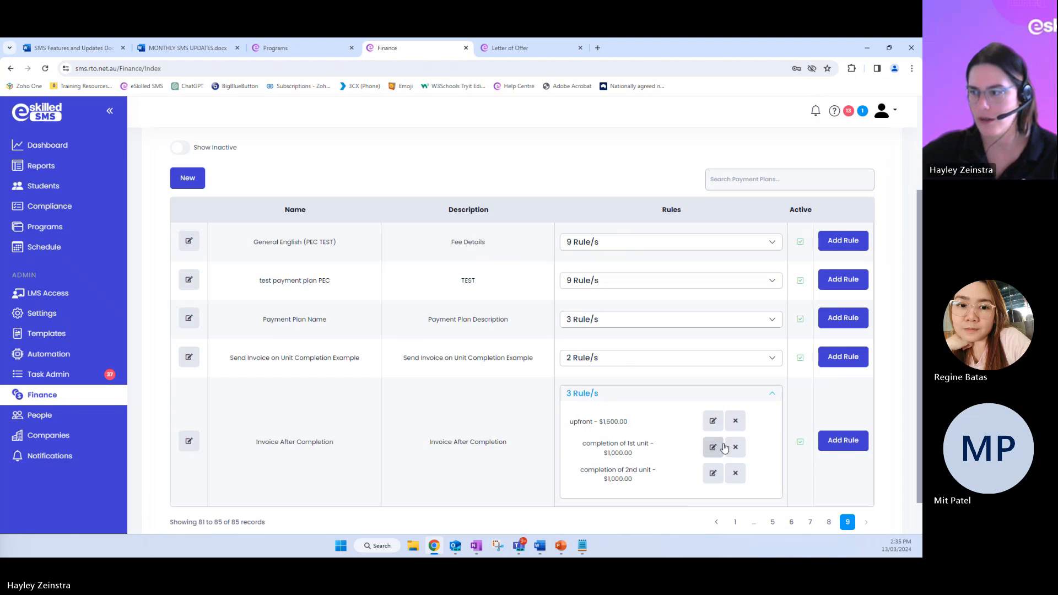
left_click(769, 394)
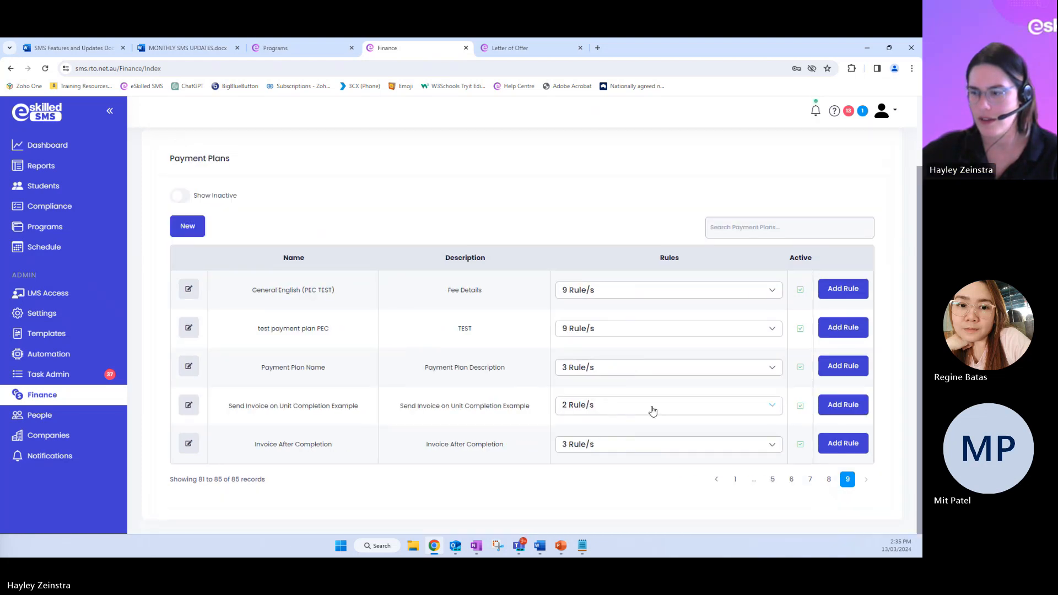
left_click(652, 408)
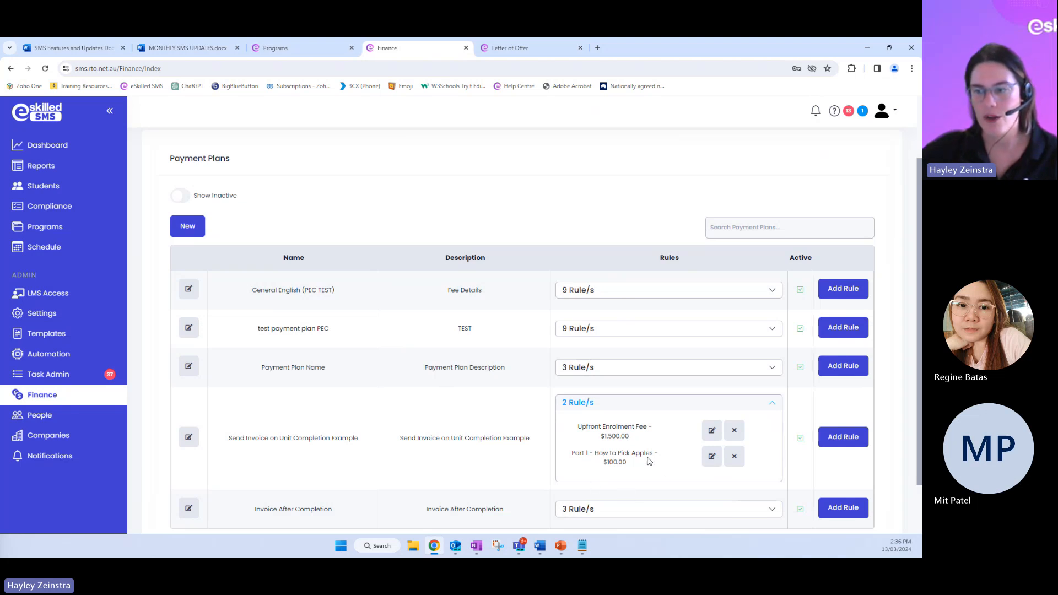
Review the amount, type options and description of the Part 1 - How to Pick Apples rule, and the details of the Upfront Enrolment Fee rule
left_click(711, 457)
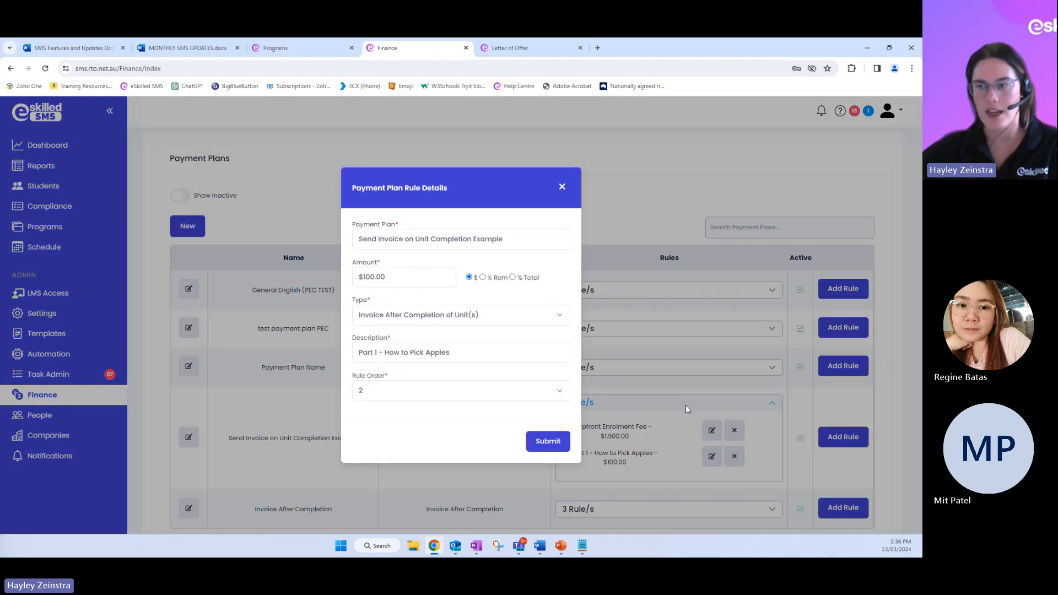
left_click(374, 317)
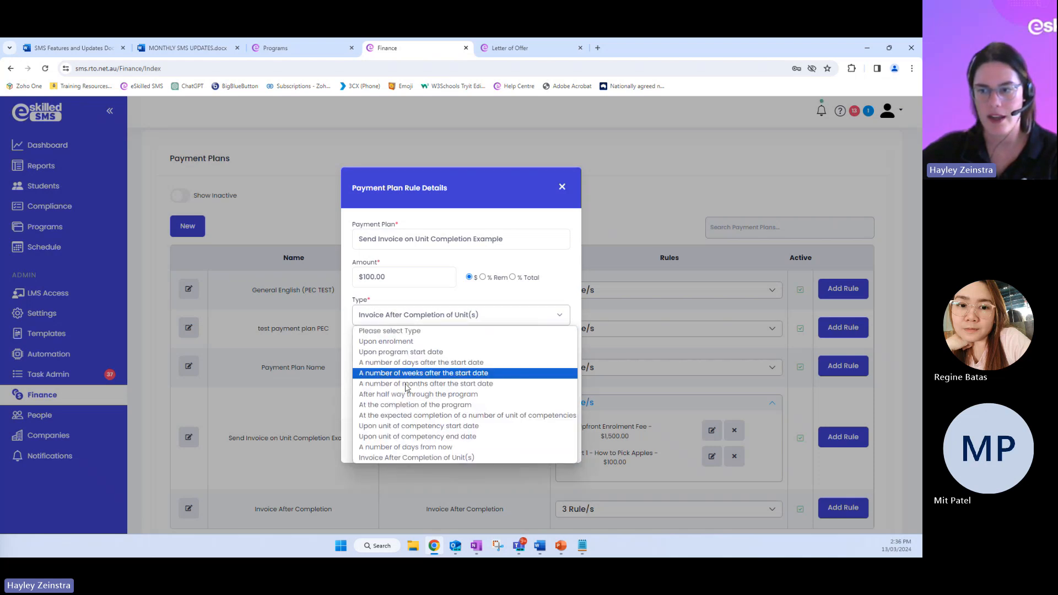
left_click(385, 460)
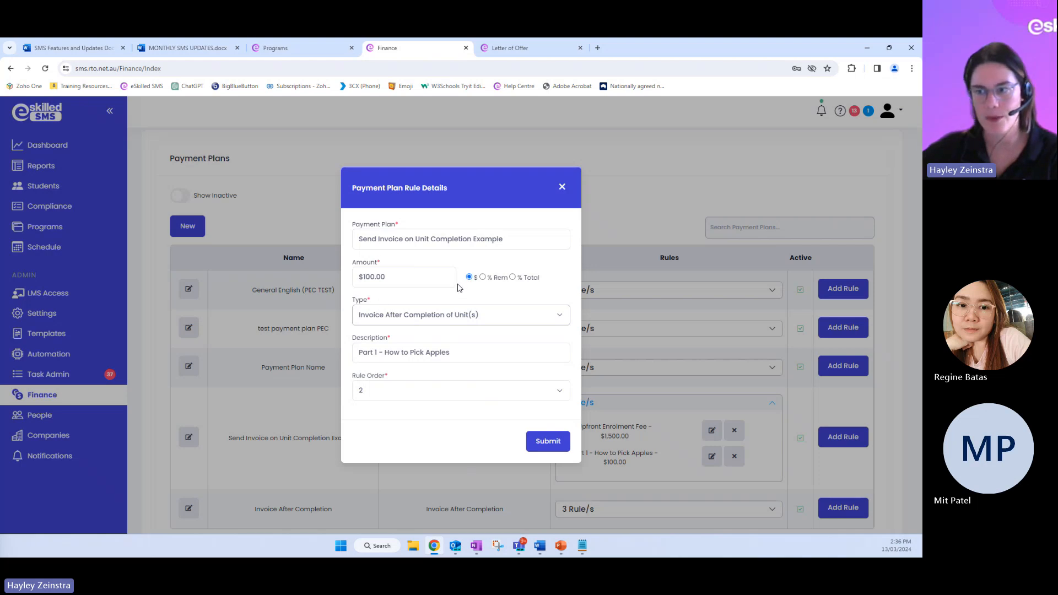
left_click_drag(454, 352, 338, 342)
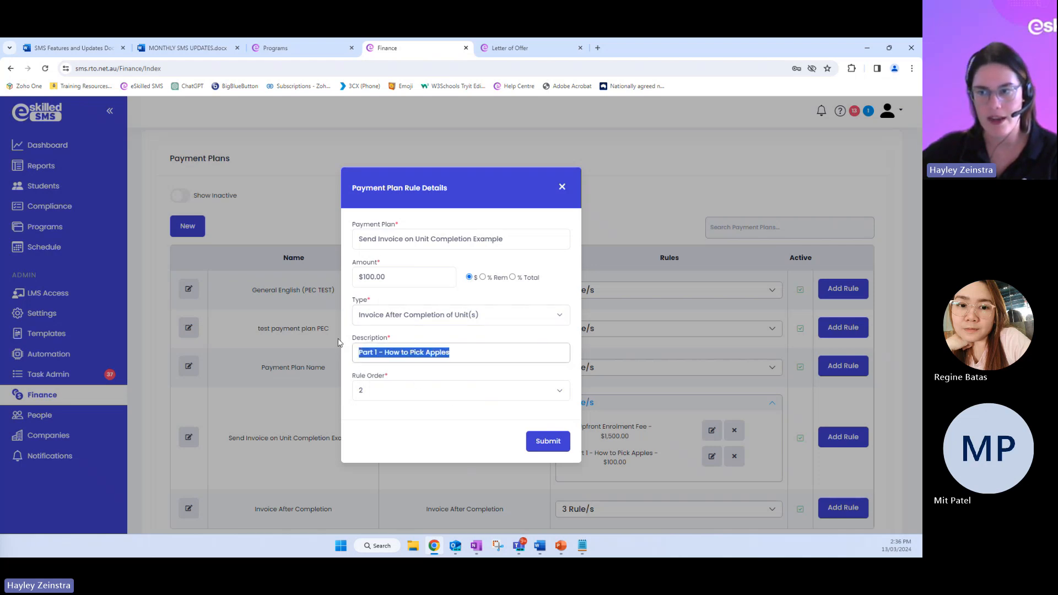
left_click(464, 359)
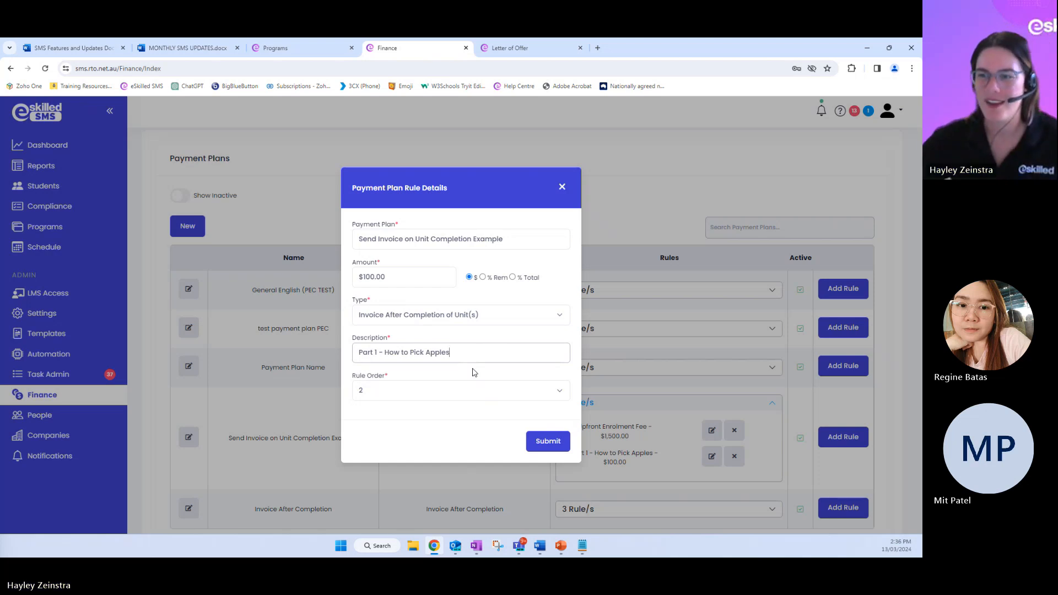
left_click(562, 188)
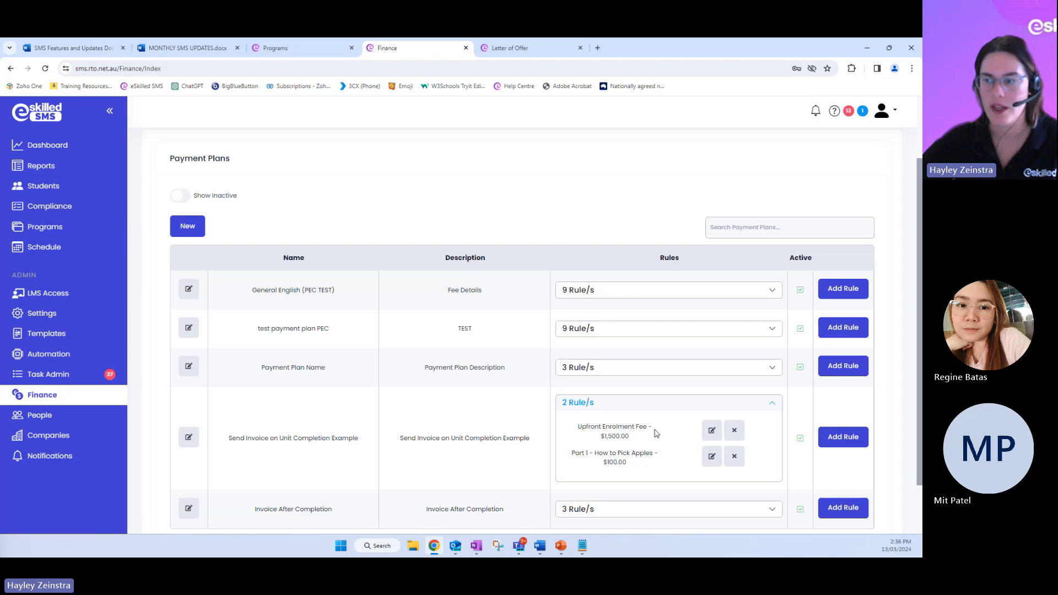
left_click(714, 434)
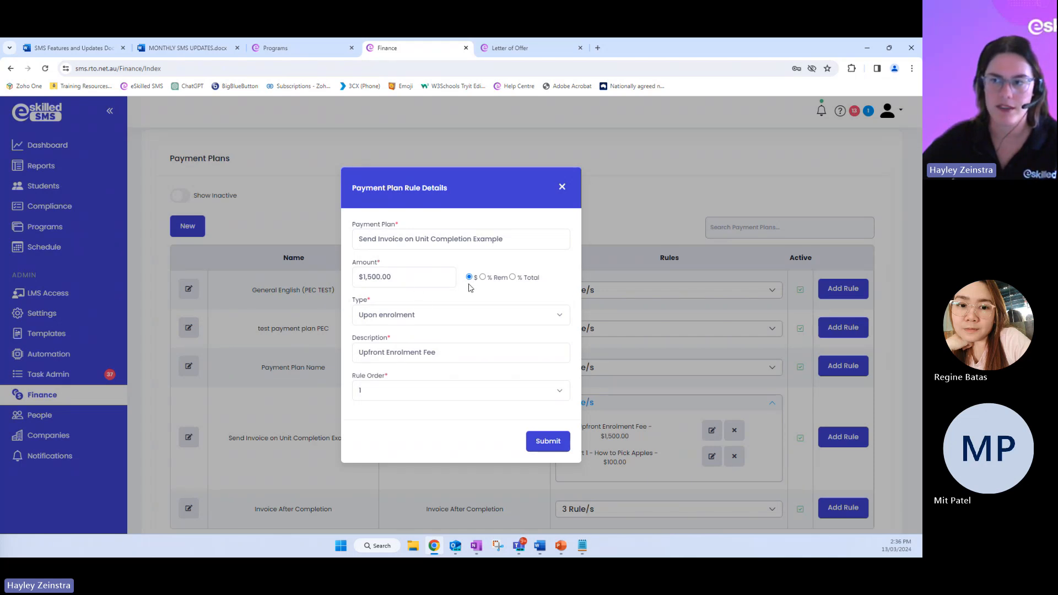
left_click(562, 186)
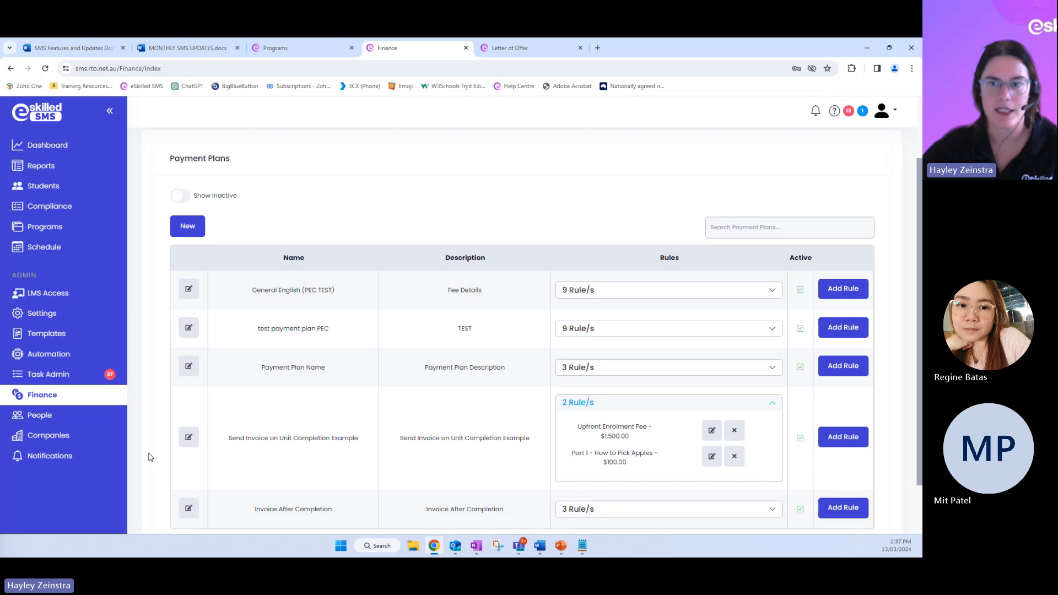
Find and open the program instance Apples123 - How To Pick Apples - Dynamic
left_click(34, 231)
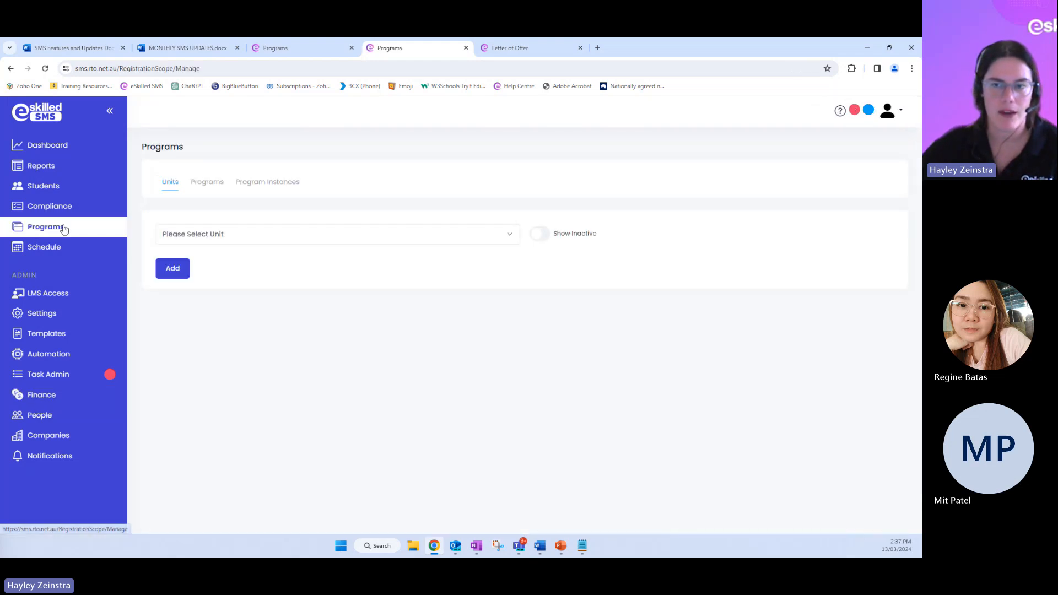
left_click(265, 182)
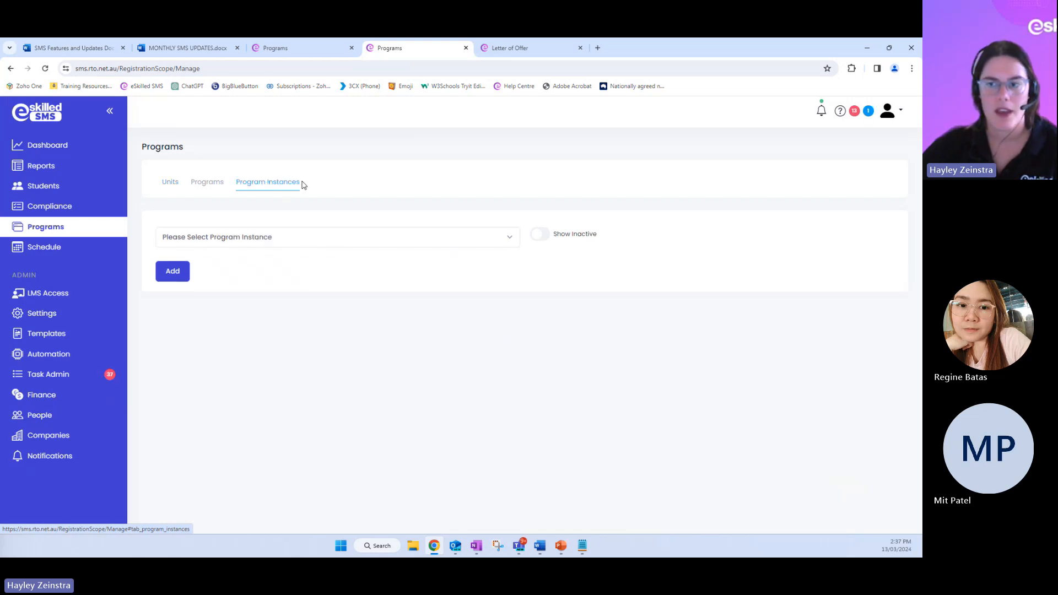
left_click(220, 241)
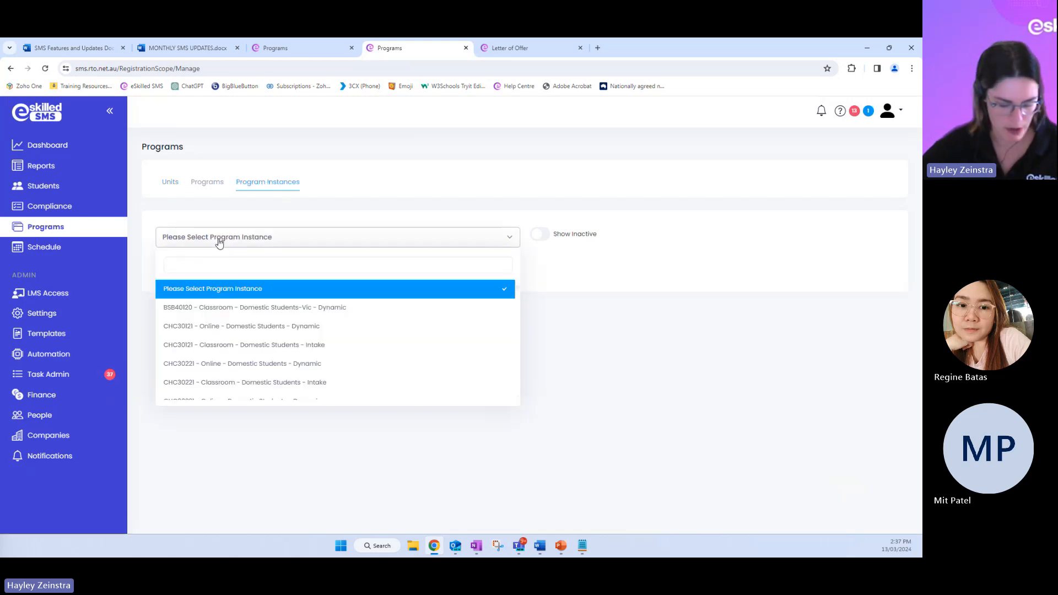
type("apple")
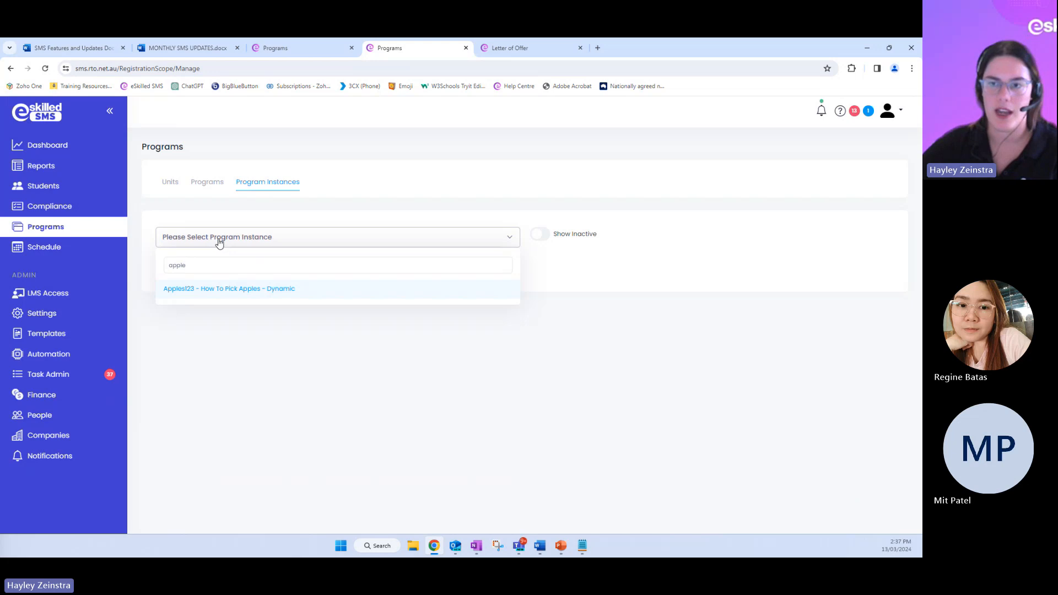
left_click(271, 288)
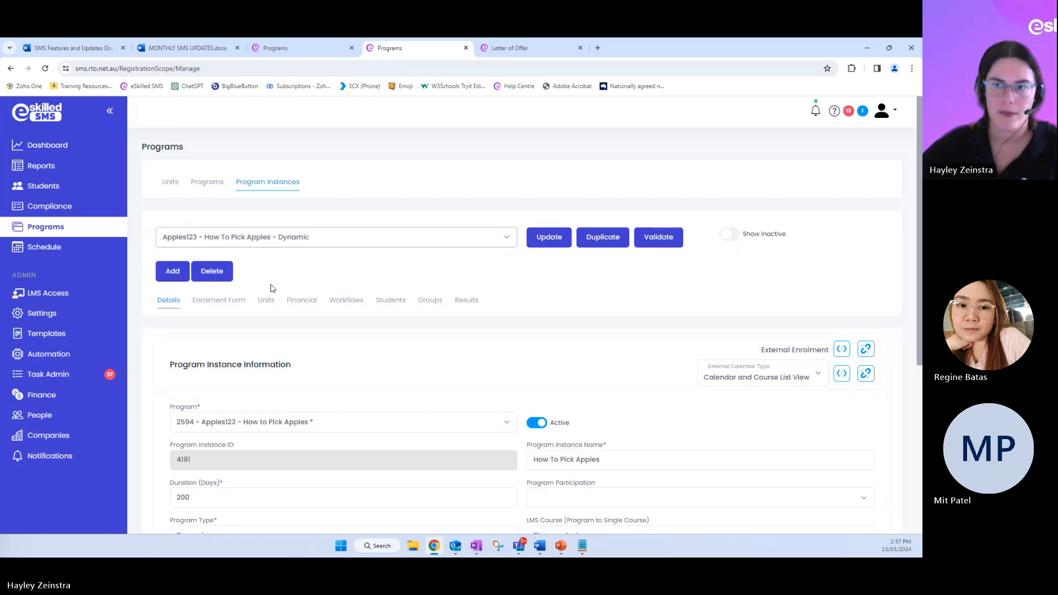
Show the program instance's financial settings and expand the rules of its Send Invoice on Unit Completion Example payment plan
left_click(300, 305)
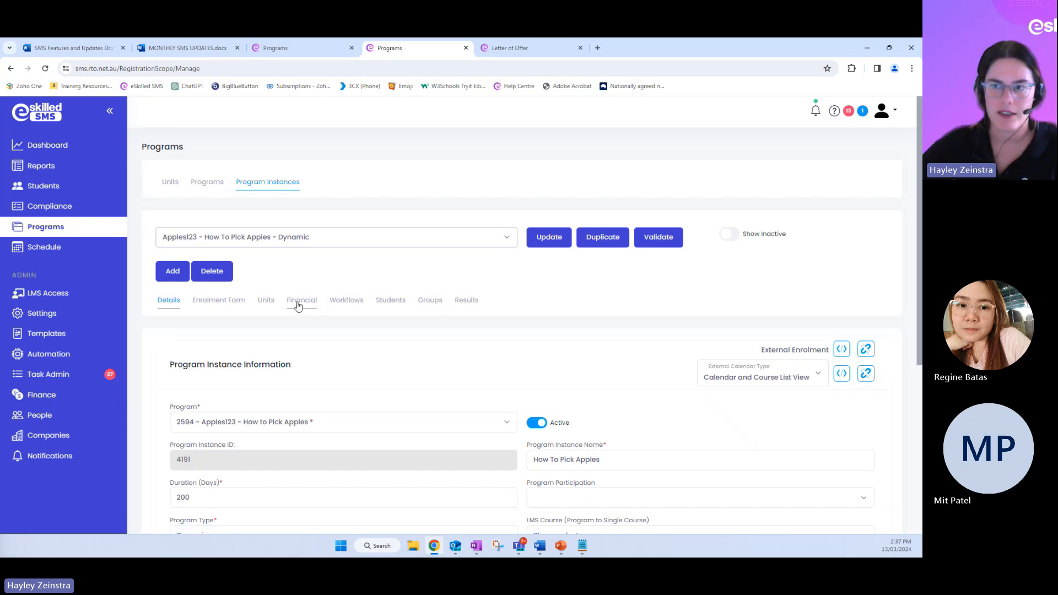
scroll(296, 308, "down", 2)
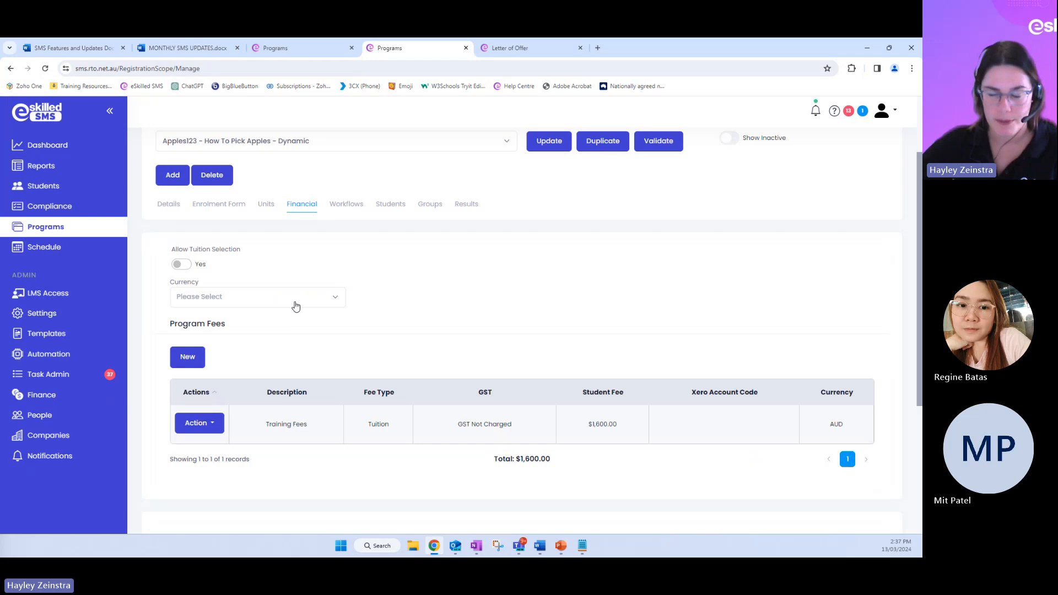
scroll(281, 421, "down", 1)
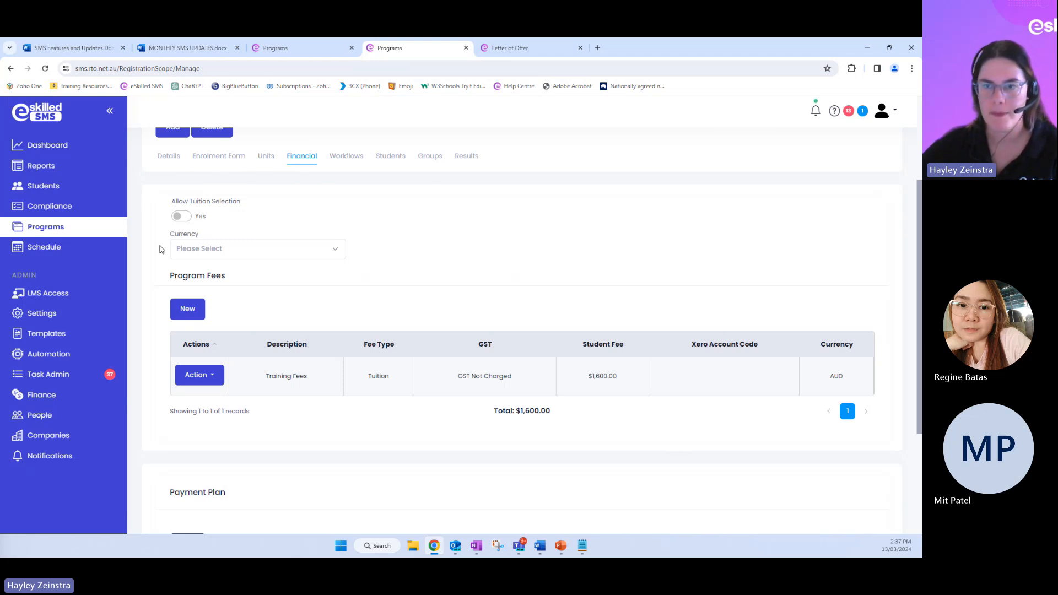
scroll(162, 249, "down", 3)
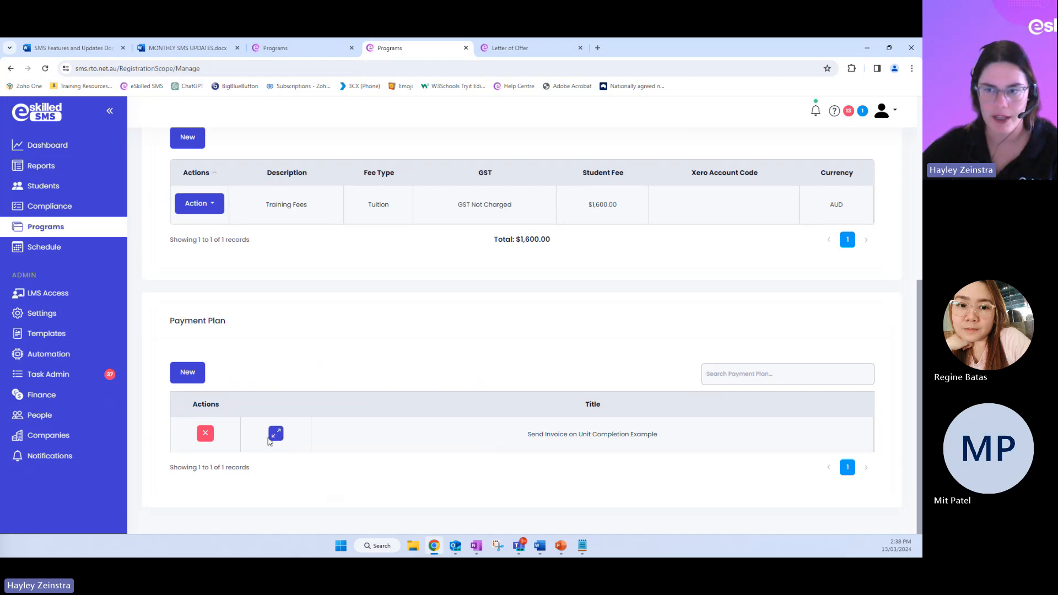
left_click(270, 439)
scroll(362, 375, "down", 2)
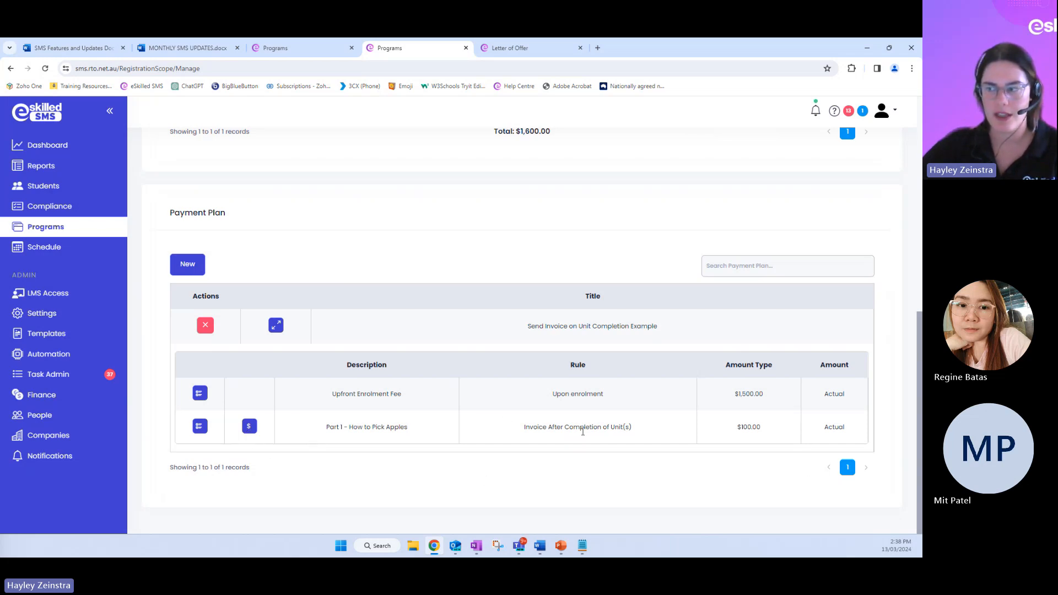
Assign unit Apple1 as the completion trigger for the Part 1 - How to Pick Apples invoice rule and save it
left_click(249, 427)
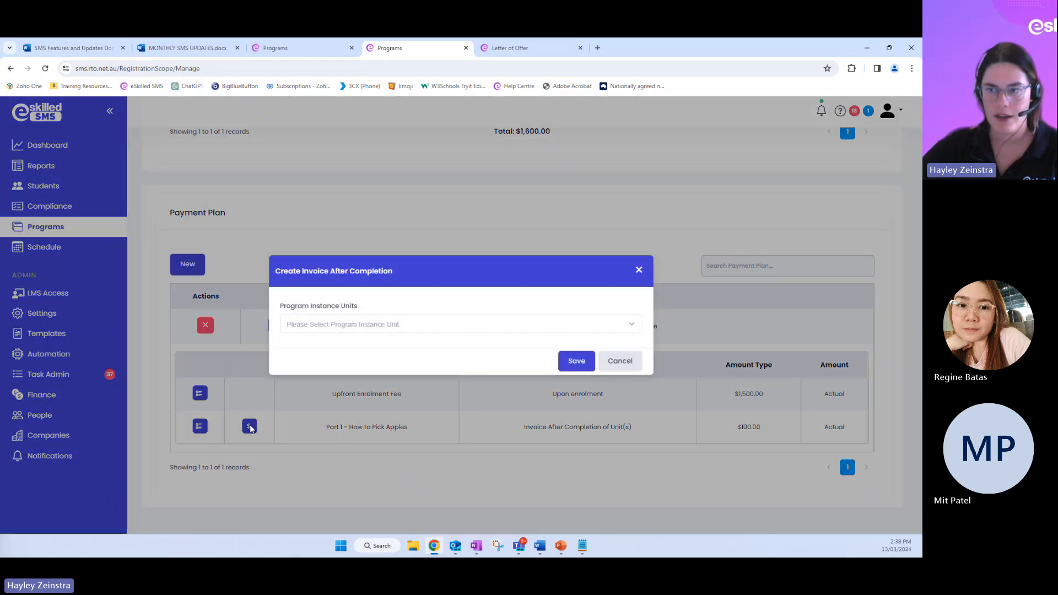
left_click(353, 326)
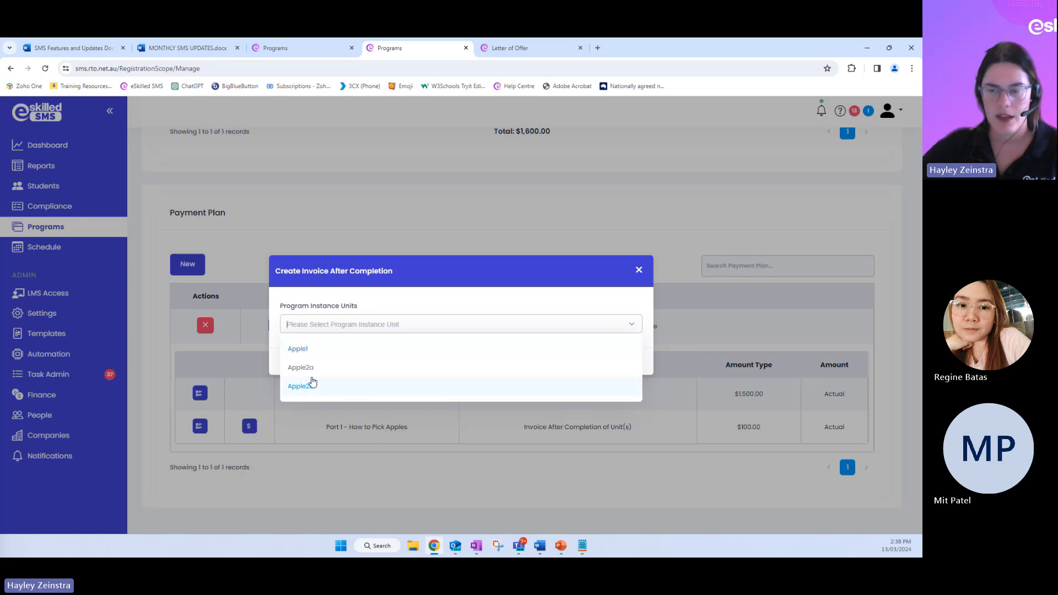
left_click(333, 355)
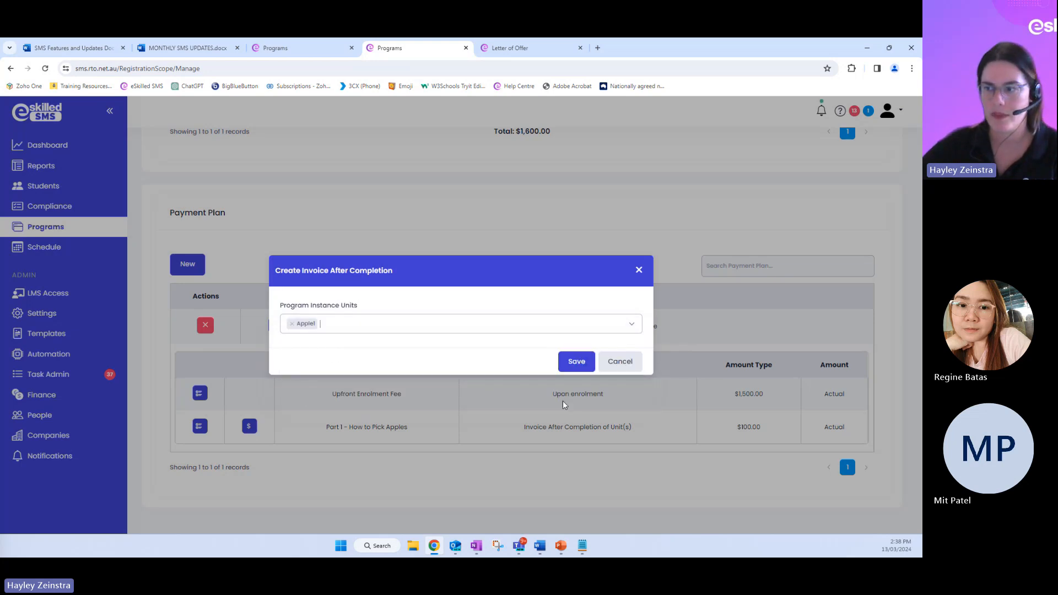
left_click(578, 361)
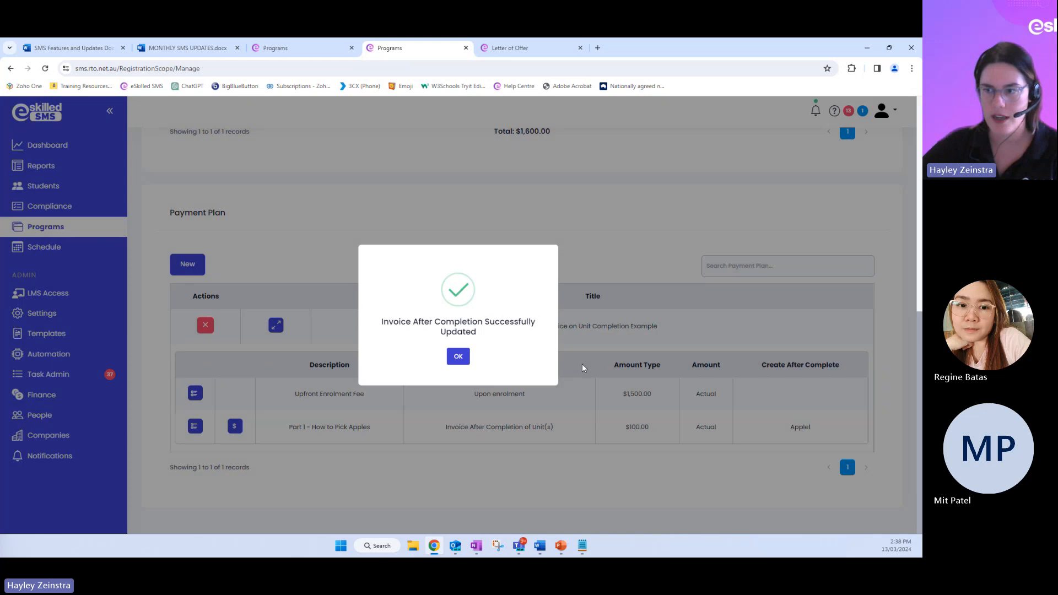
left_click(461, 359)
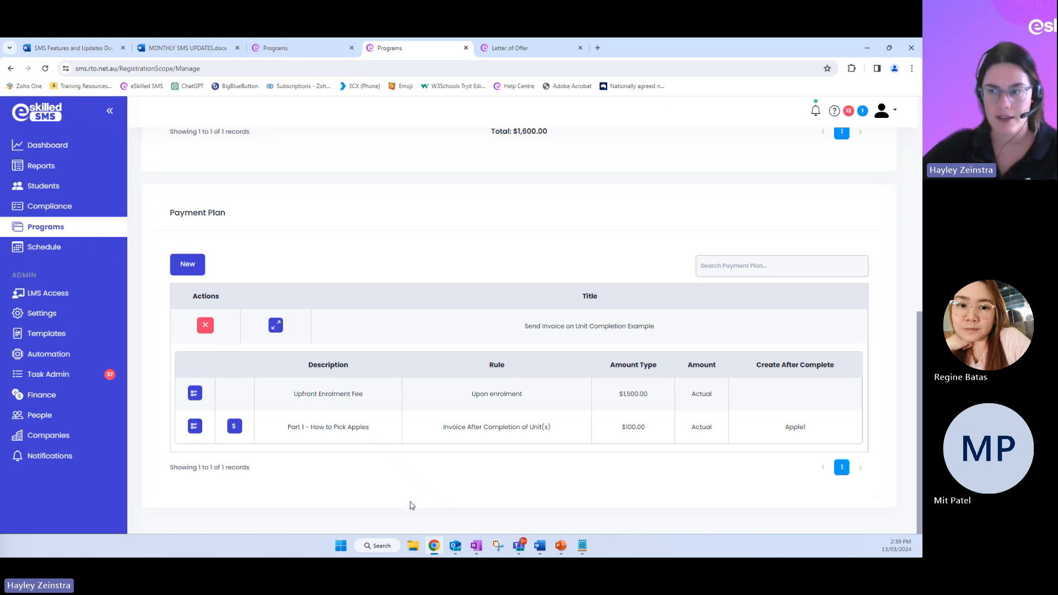
Try adding Apple2a as a second completion unit for the Part 1 - How to Pick Apples rule, remove it again and cancel
left_click(231, 433)
left_click(356, 324)
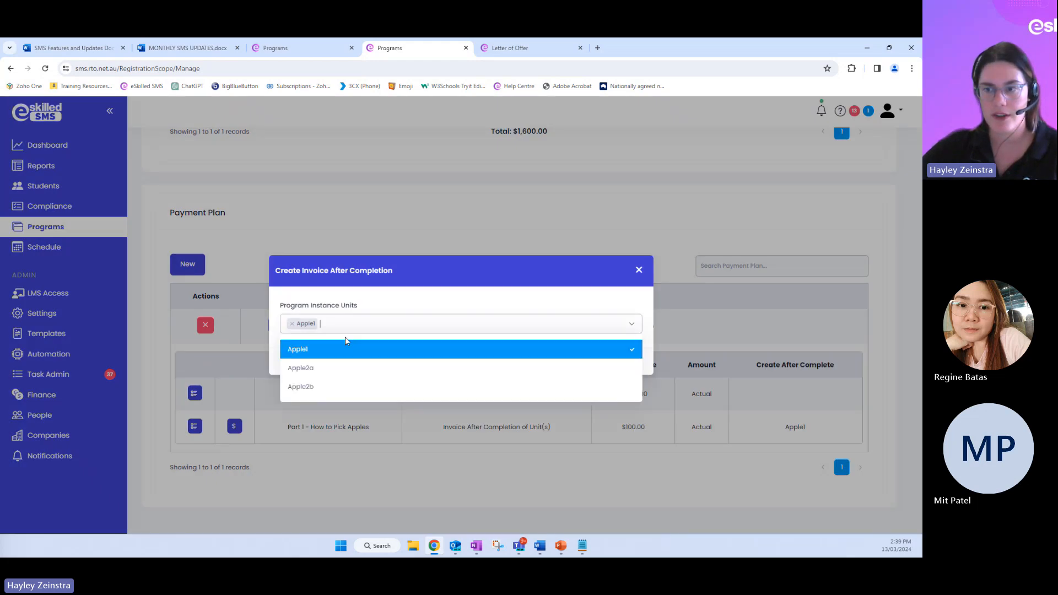
left_click(300, 368)
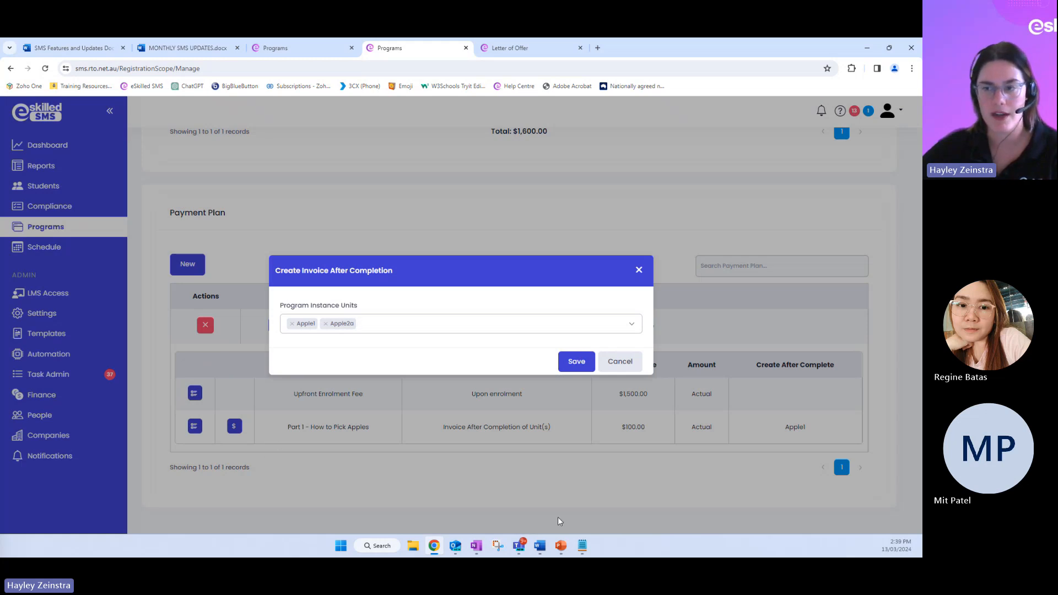
left_click(326, 324)
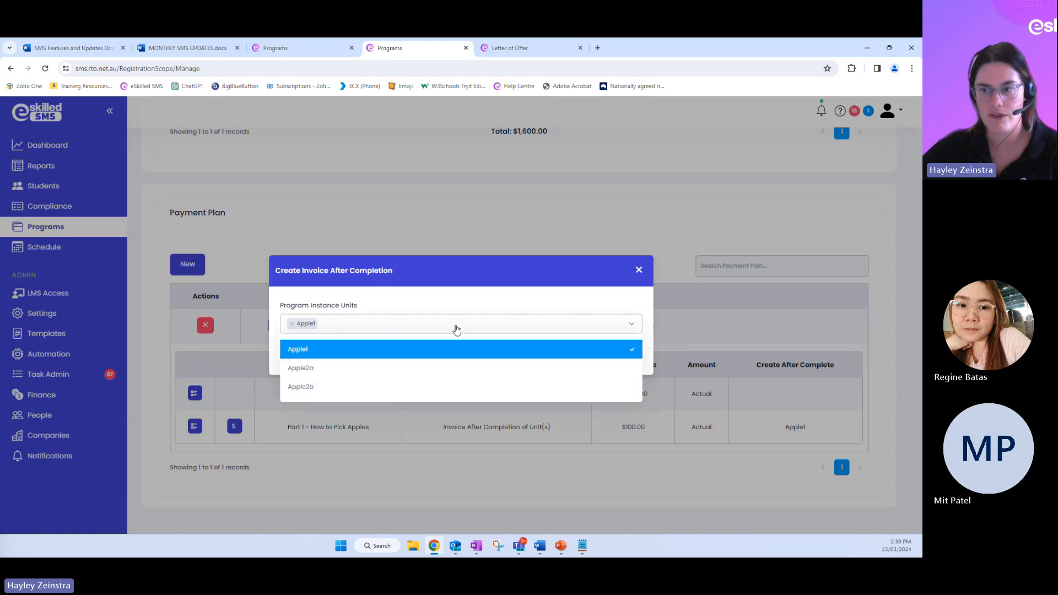
left_click(466, 296)
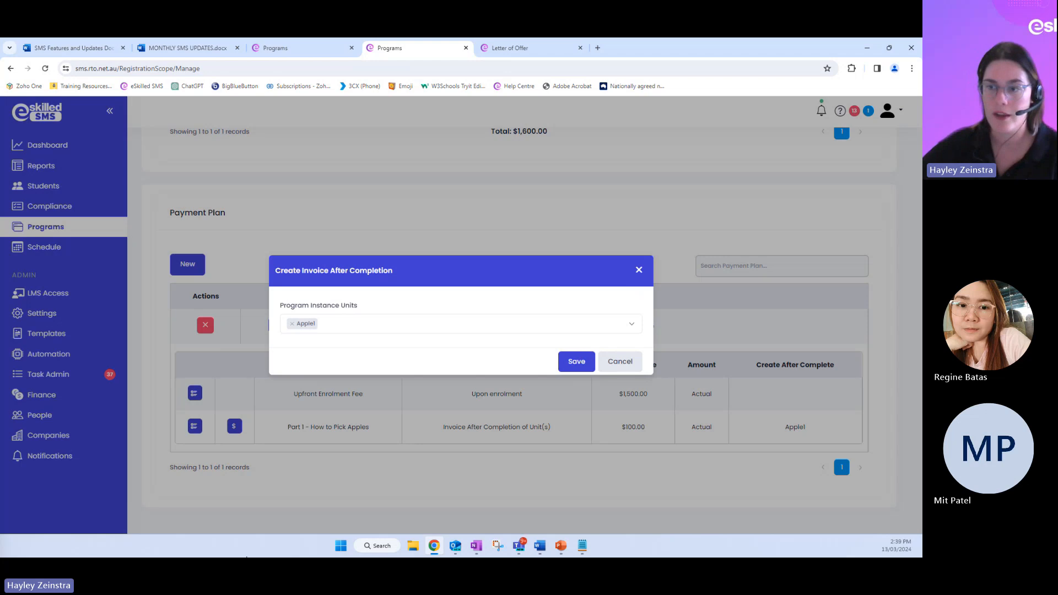
left_click(626, 358)
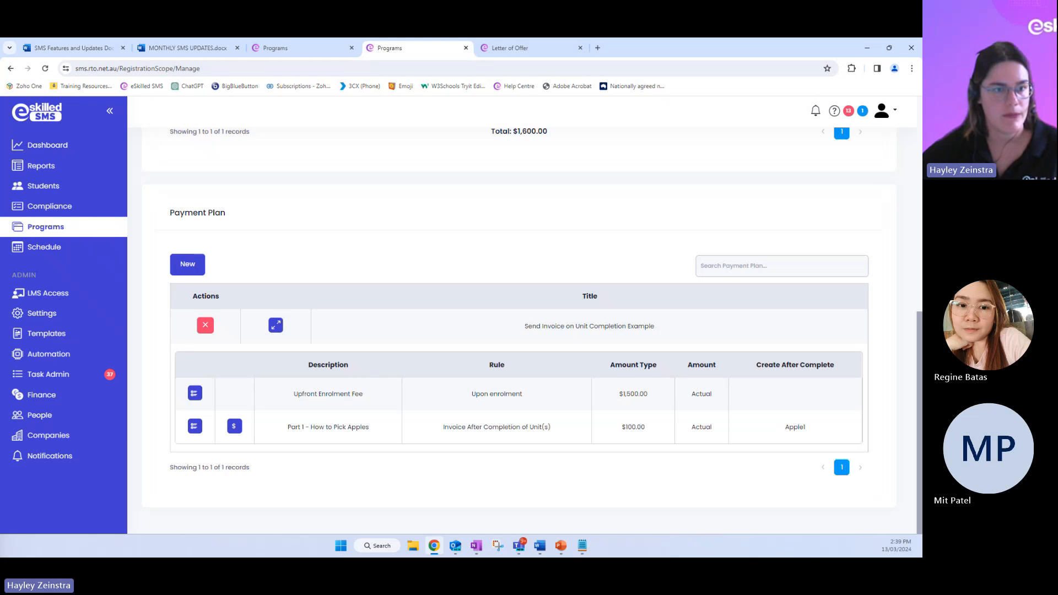
key("alt+Tab")
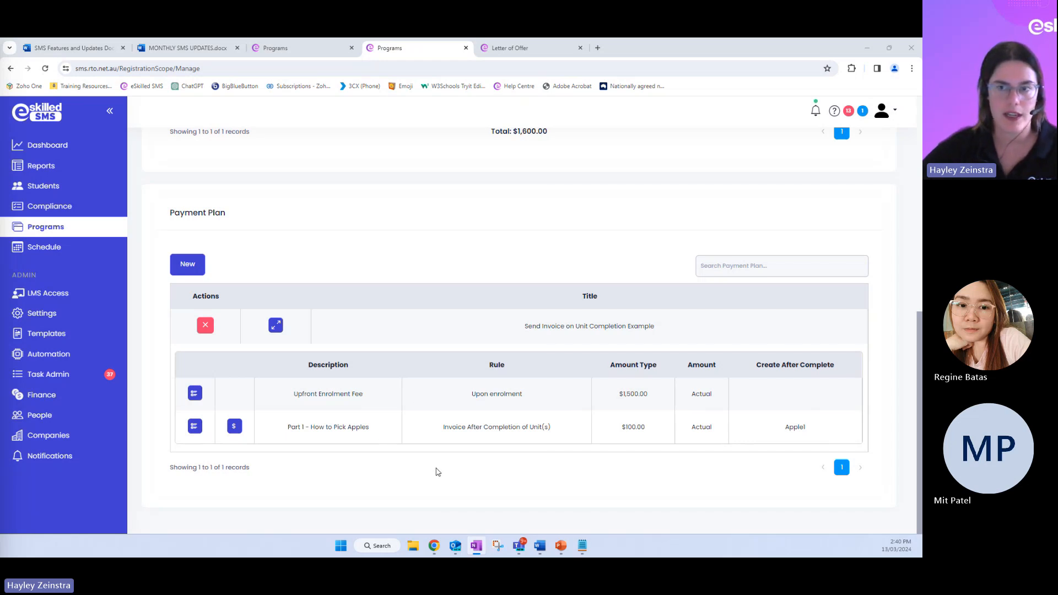
Find the demo student by first name in the student records, open the record and show its financial invoices
left_click(43, 187)
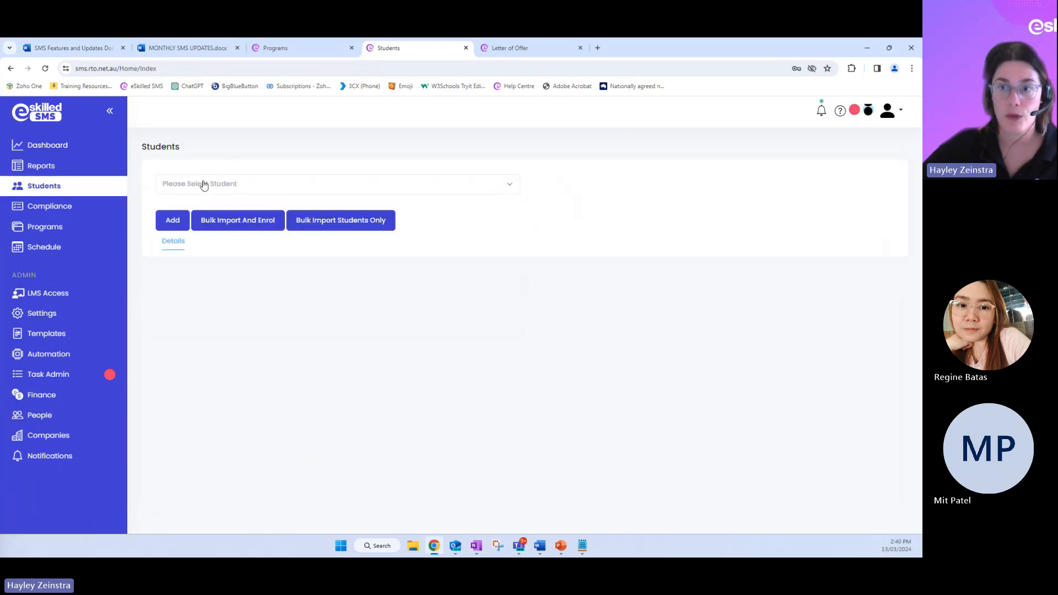
left_click(202, 184)
type("hayley")
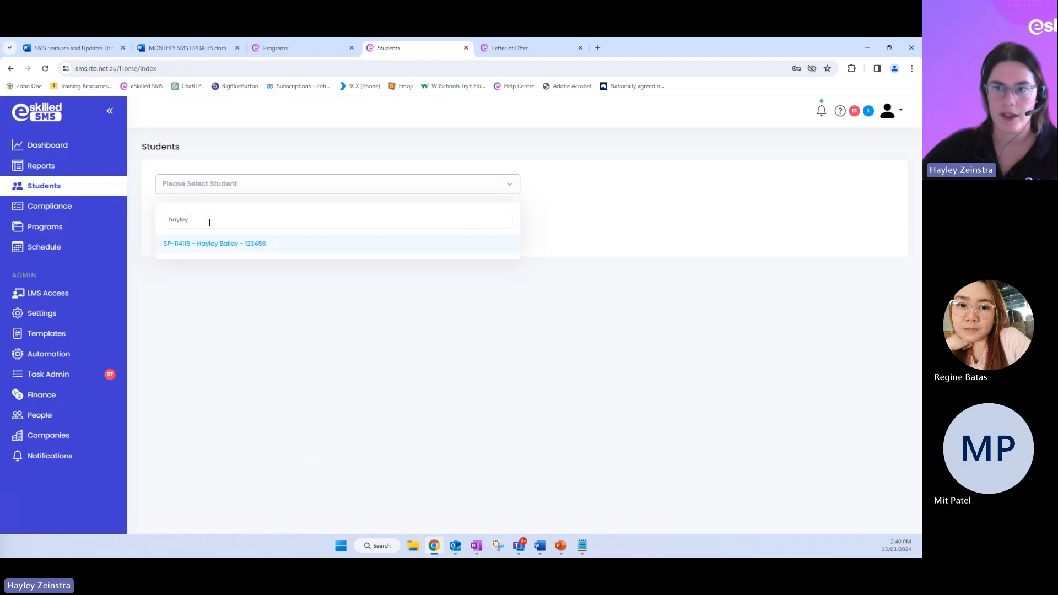
left_click(214, 245)
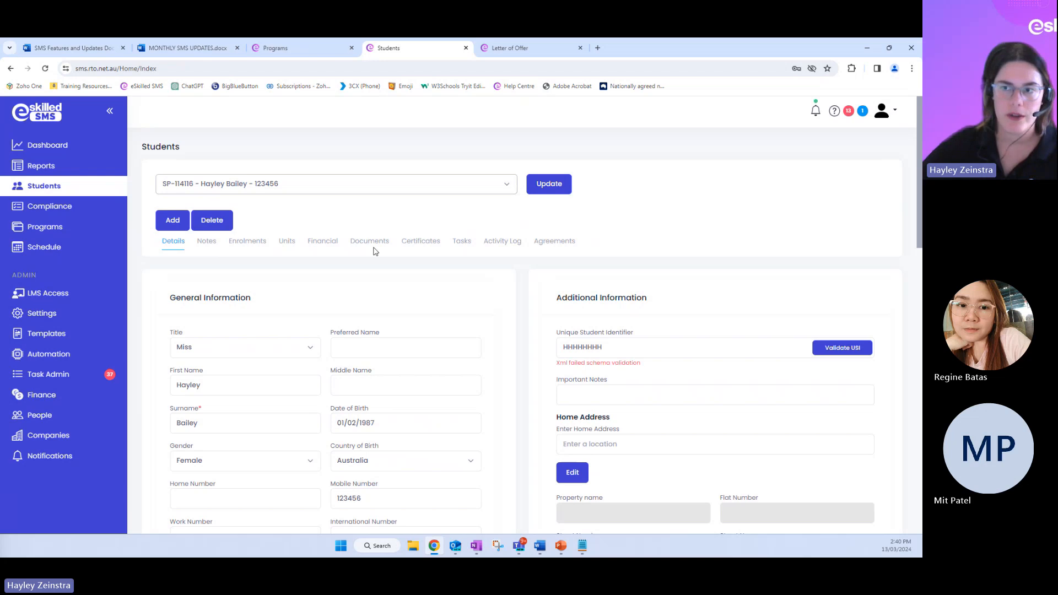
left_click(315, 245)
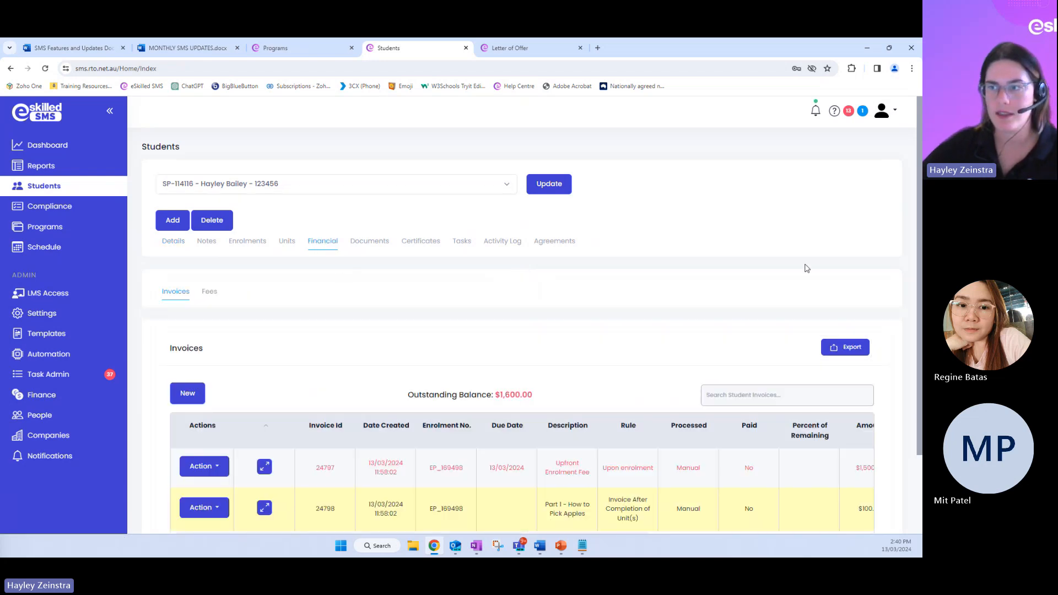
Highlight the Invoice After Completion of Unit(s) rule on the Part 1 - How to Pick Apples invoice, clear the highlight and switch to PowerPoint
scroll(853, 235, "down", 2)
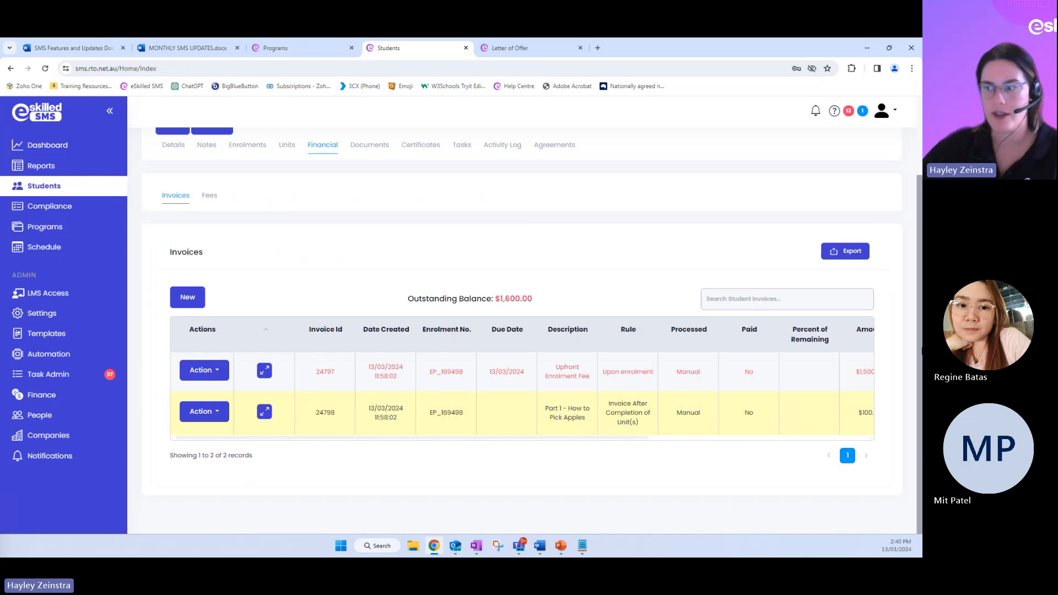
left_click_drag(601, 403, 642, 435)
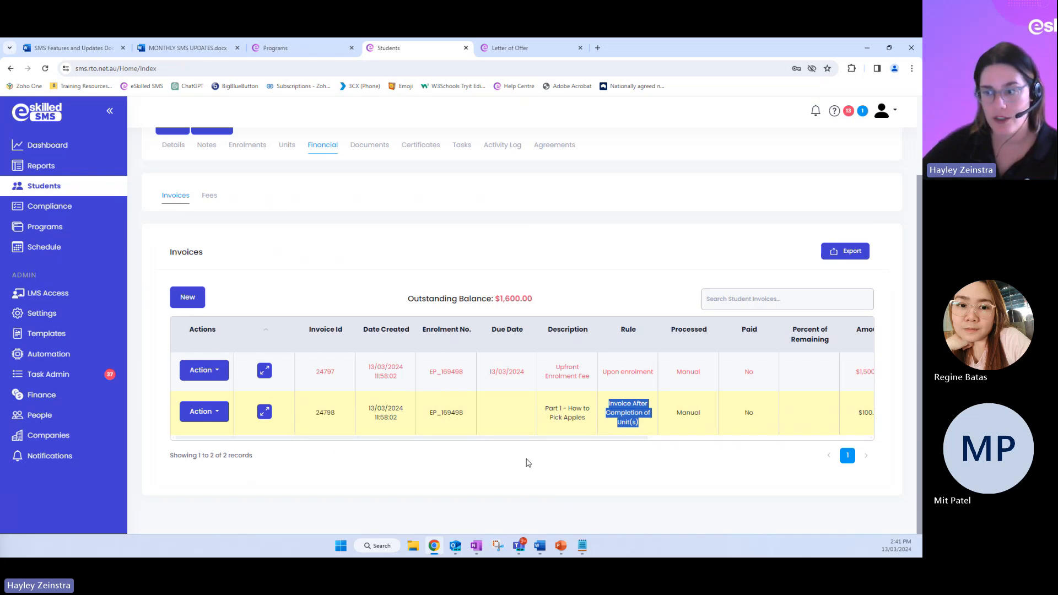
left_click_drag(534, 439, 456, 456)
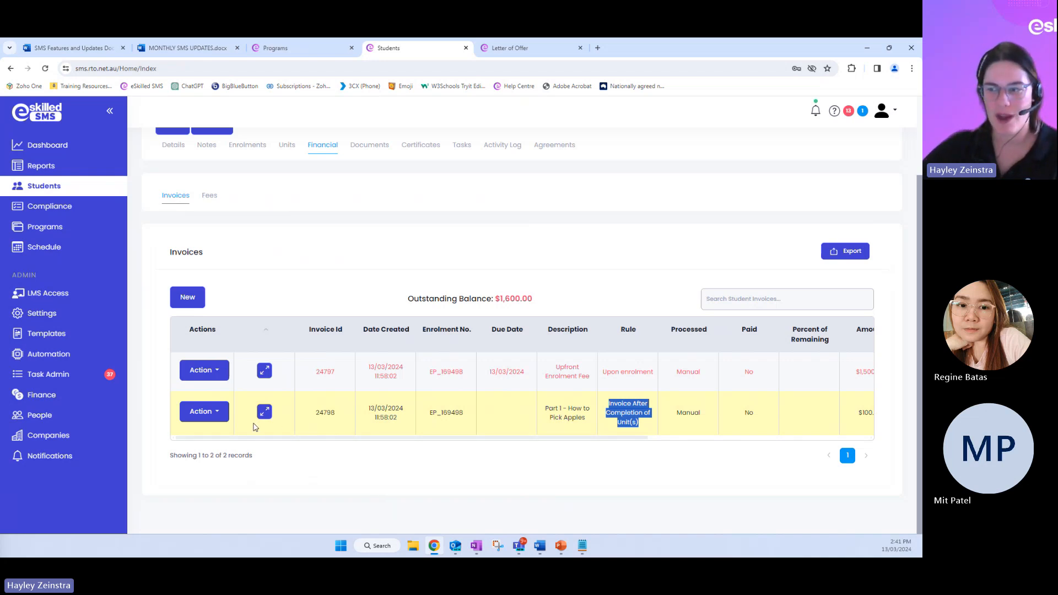
left_click(593, 511)
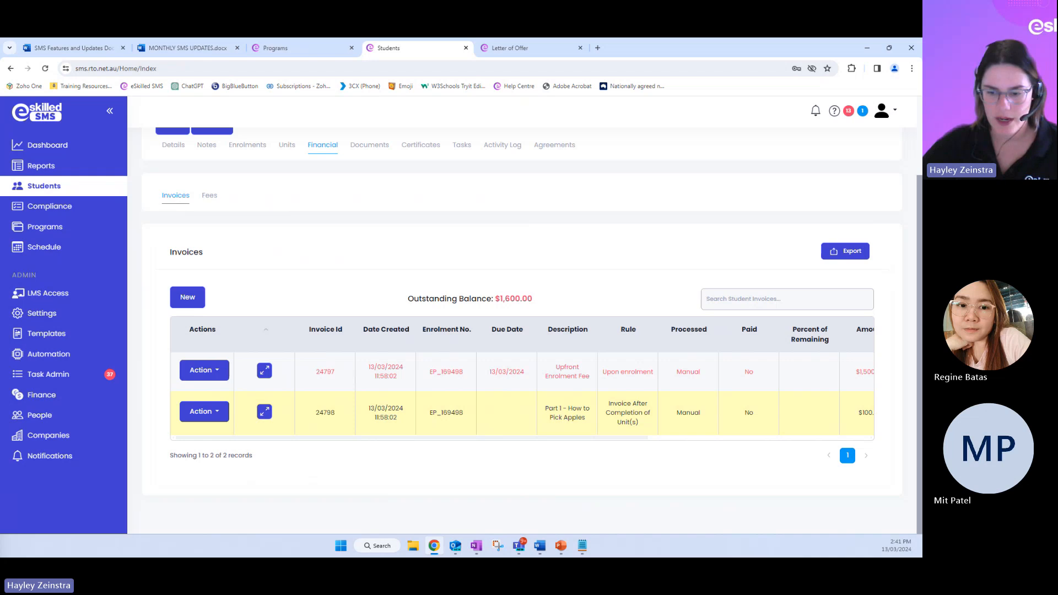
key("alt+Tab")
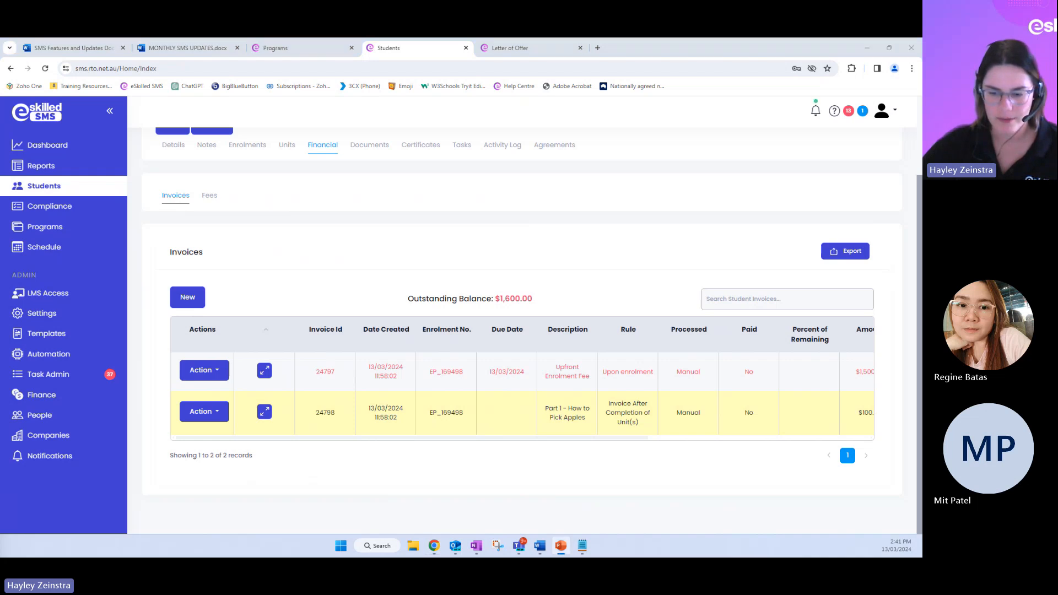